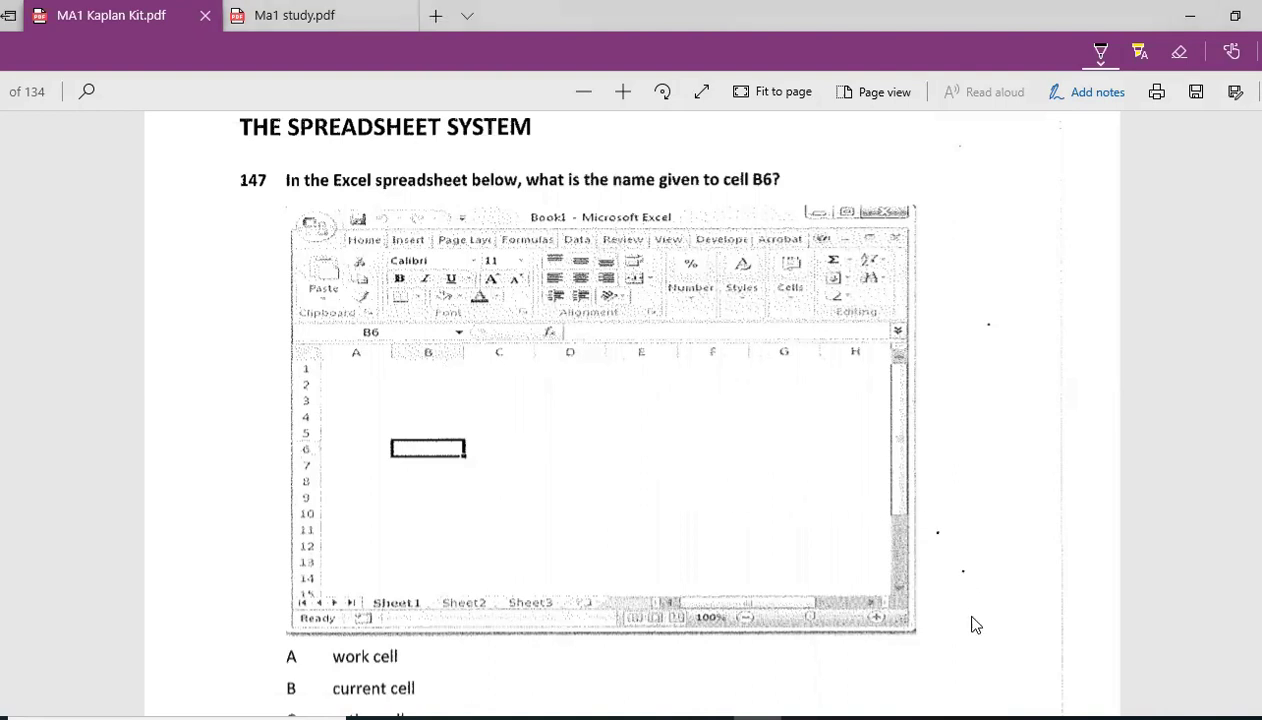
# Tick option C, 'active cell', for question 147, then scroll on to question 148
pyautogui.scroll(-1, 980, 612)
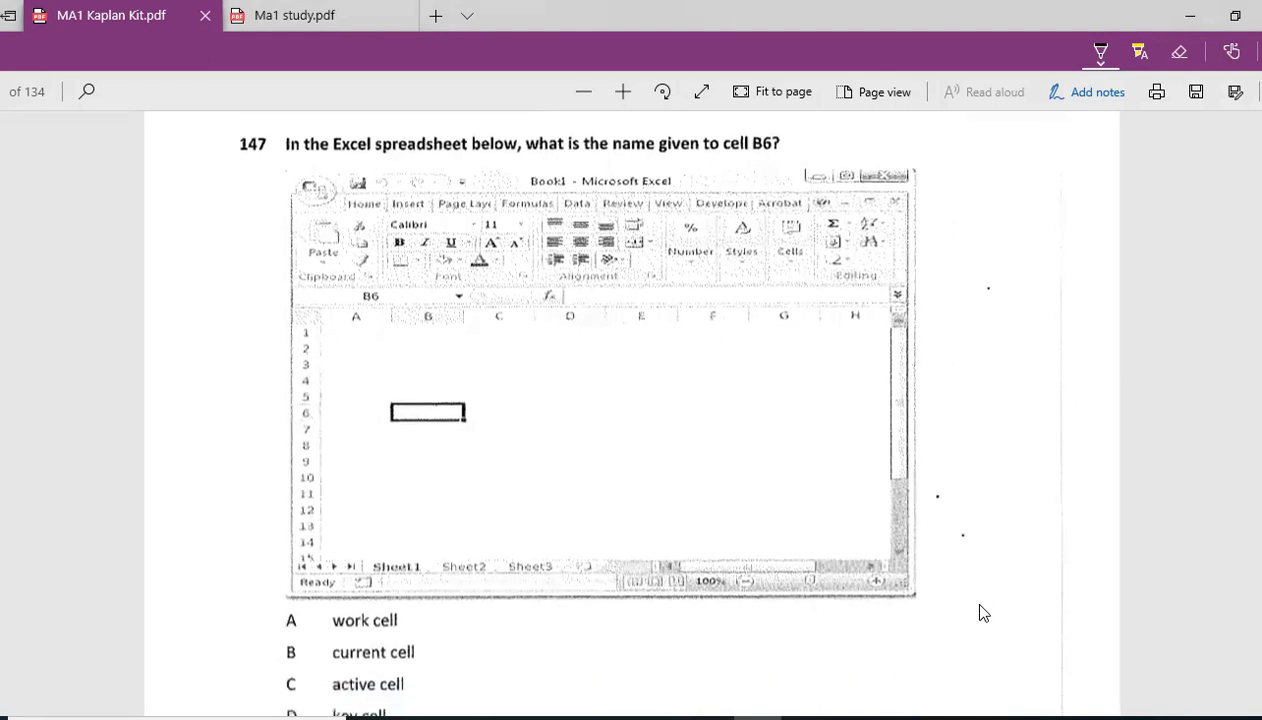
pyautogui.scroll(-1, 980, 612)
pyautogui.scroll(1, 980, 612)
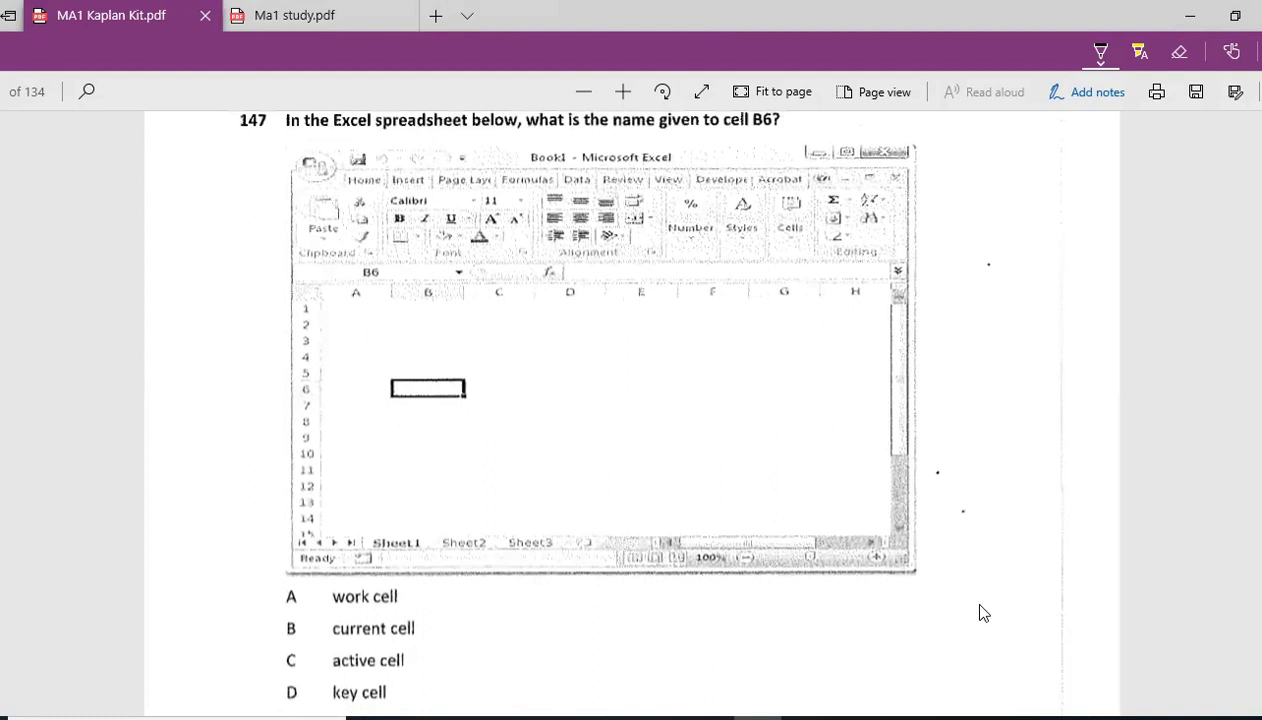
pyautogui.scroll(-1, 980, 612)
pyautogui.scroll(-1, 980, 612)
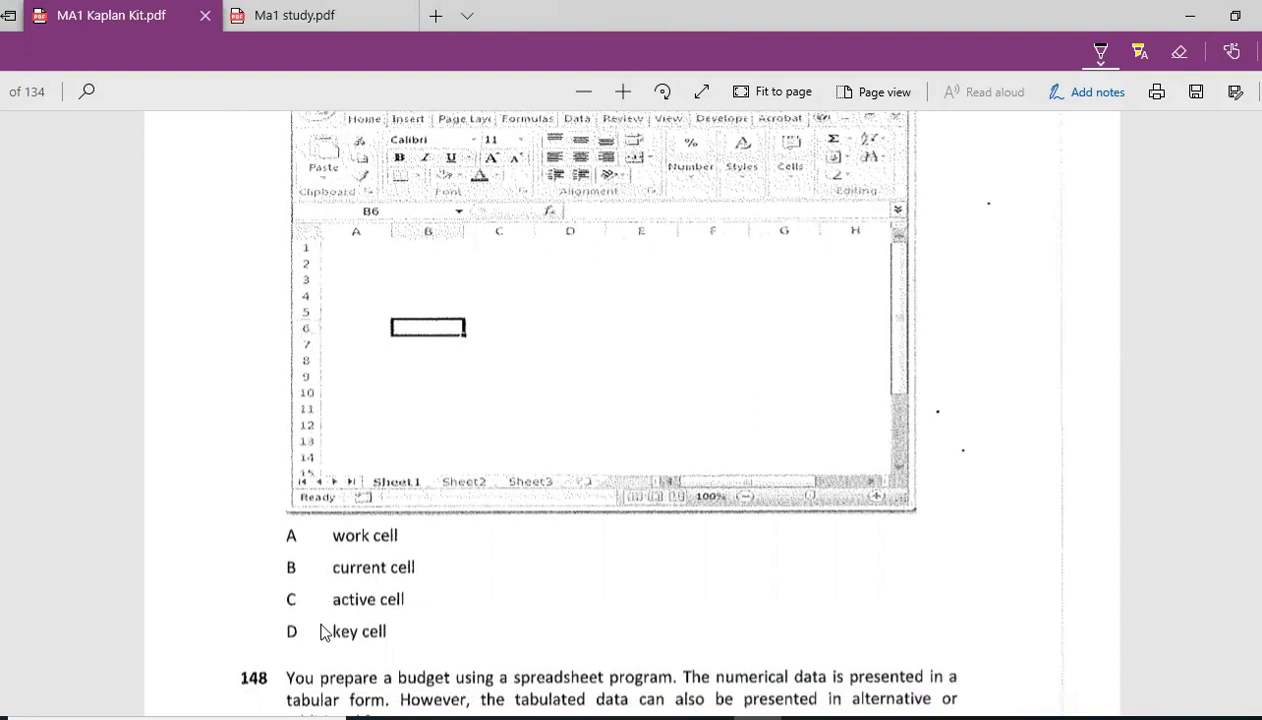
pyautogui.moveTo(271, 597); pyautogui.dragTo(296, 586)
pyautogui.scroll(-1, 335, 607)
pyautogui.scroll(-3, 335, 607)
pyautogui.scroll(-3, 333, 604)
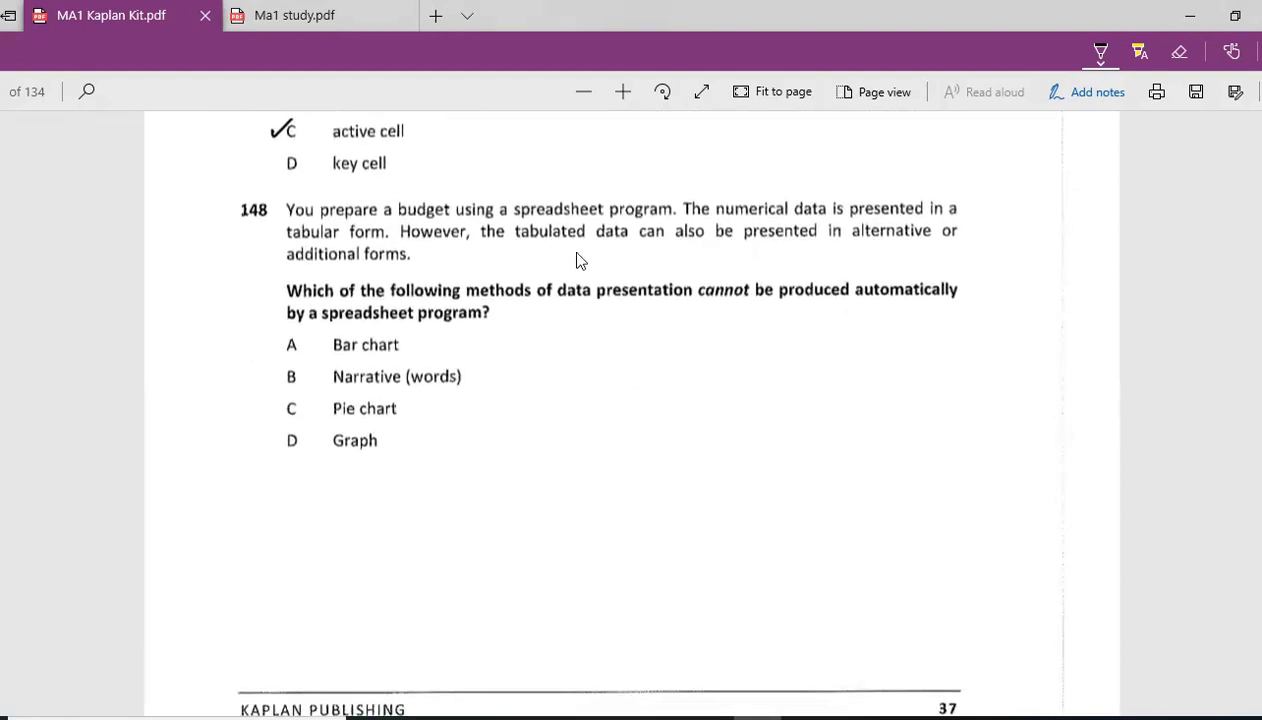
# Underline 'budget', 'numerical data' and 'tabular form' in question 148 and start quote marks over 'cannot'
pyautogui.moveTo(396, 216); pyautogui.dragTo(455, 215)
pyautogui.moveTo(711, 216); pyautogui.dragTo(826, 216)
pyautogui.moveTo(286, 239); pyautogui.dragTo(383, 239)
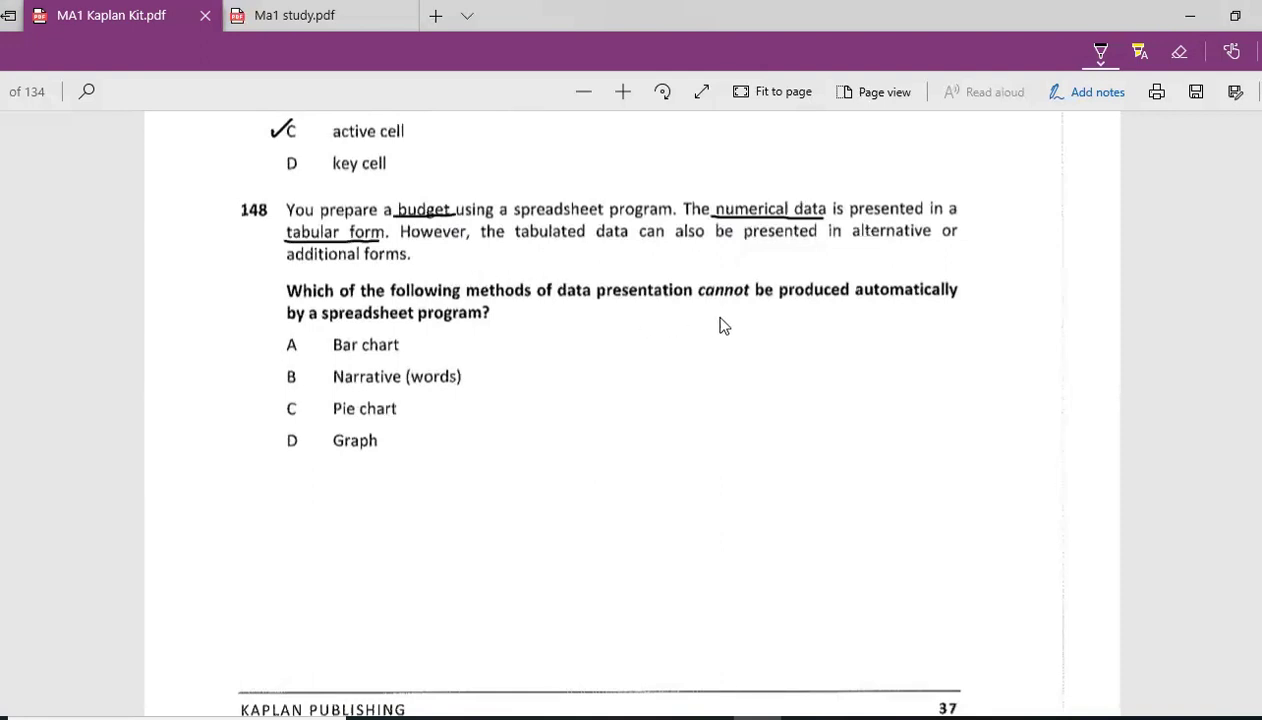
pyautogui.moveTo(698, 272); pyautogui.dragTo(740, 276)
pyautogui.moveTo(744, 267); pyautogui.dragTo(744, 276)
# Tick option B, 'Narrative (words)', as the answer to question 148
pyautogui.moveTo(276, 372); pyautogui.dragTo(302, 360)
# Scroll to question 149 and mark statement (i), ticking statements (ii) and (iii) as correct
pyautogui.scroll(-3, 834, 350)
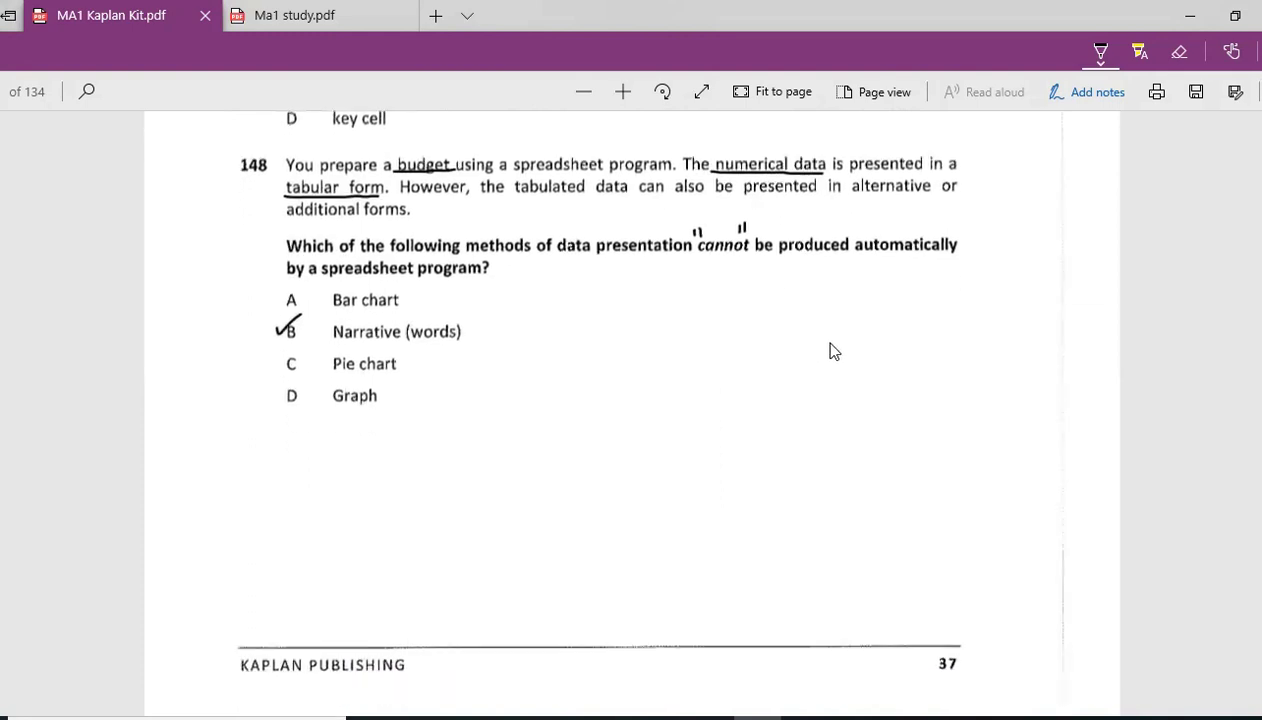
pyautogui.scroll(-1, 834, 350)
pyautogui.scroll(-1, 834, 350)
pyautogui.scroll(-1, 834, 350)
pyautogui.scroll(-1, 834, 350)
pyautogui.scroll(-1, 834, 350)
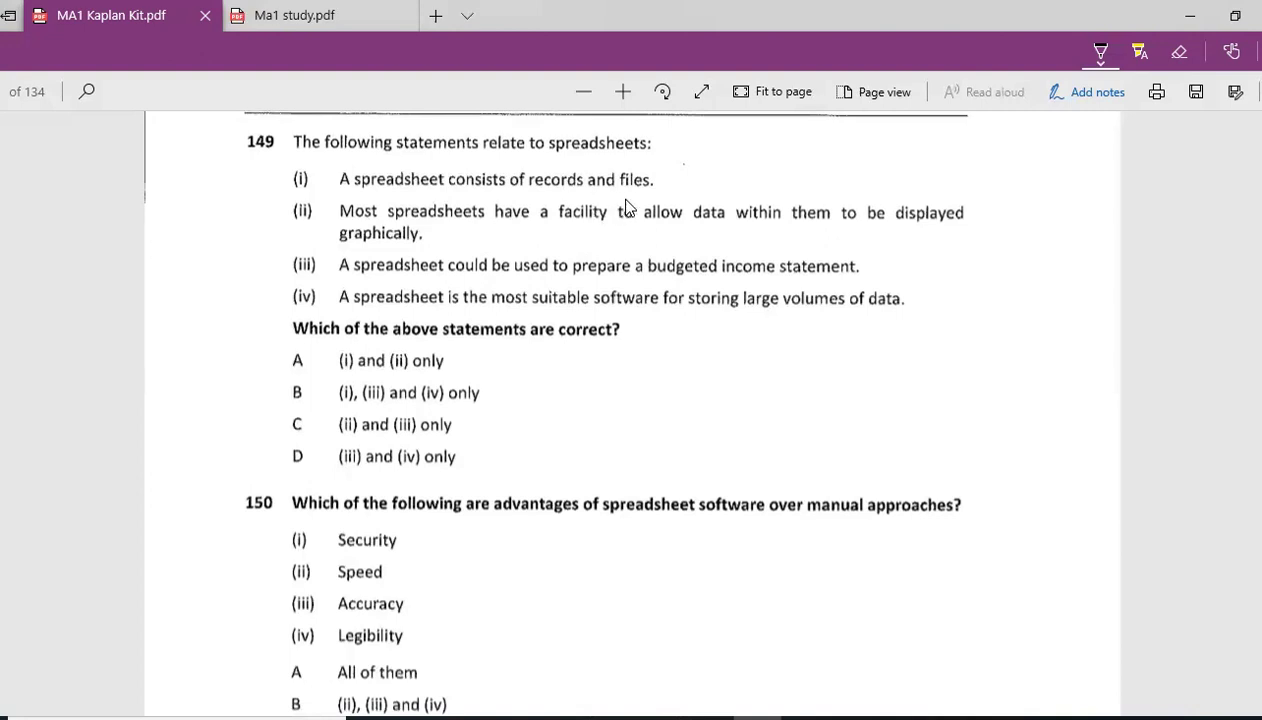
pyautogui.moveTo(269, 180); pyautogui.dragTo(290, 170)
pyautogui.moveTo(282, 212); pyautogui.dragTo(300, 199)
pyautogui.moveTo(285, 259); pyautogui.dragTo(305, 245)
# Underline 'large volumes' with quote ticks, mark statement (iv), and tick answer C
pyautogui.moveTo(809, 314)
pyautogui.mouseDown()
pyautogui.moveTo(850, 311)
pyautogui.moveTo(836, 283)
pyautogui.mouseUp()
pyautogui.moveTo(842, 284); pyautogui.dragTo(843, 280)
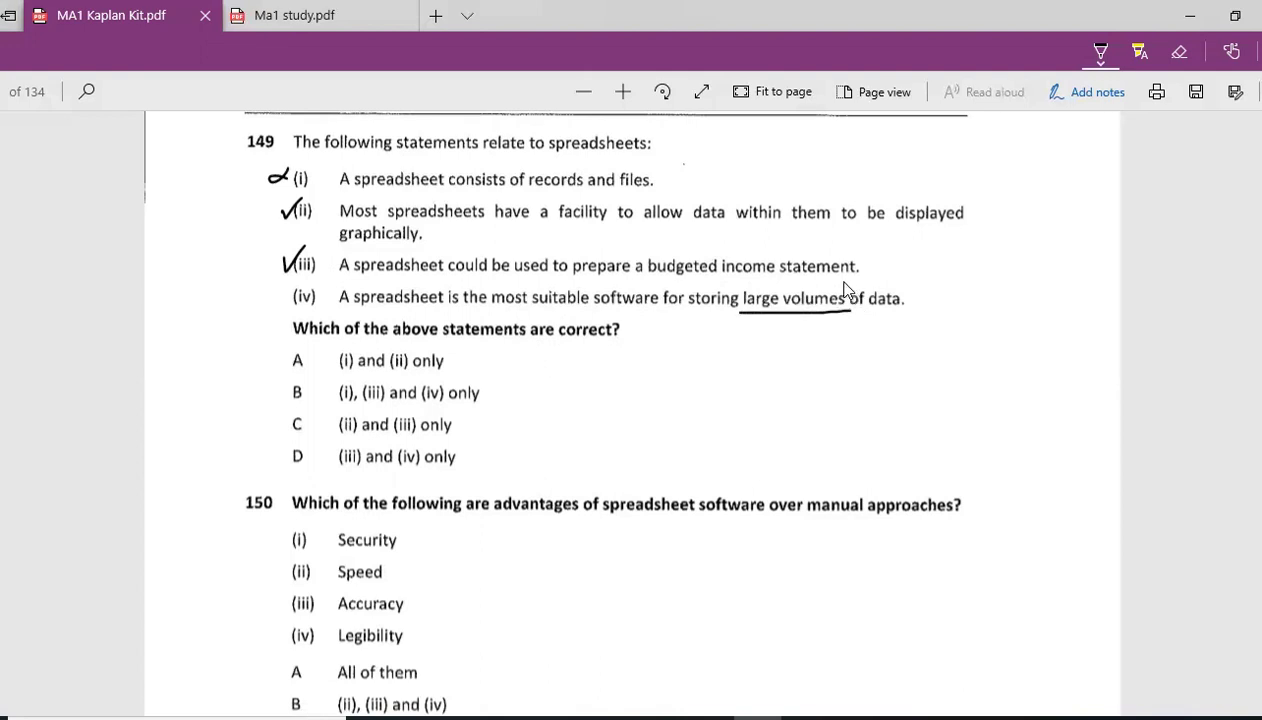
pyautogui.moveTo(731, 280); pyautogui.dragTo(737, 285)
pyautogui.moveTo(301, 285); pyautogui.dragTo(285, 301)
pyautogui.moveTo(284, 424); pyautogui.dragTo(300, 417)
# Underline 'spreadsheet software' and 'manual approaches' in question 150 and tick advantages (ii) to (iv)
pyautogui.scroll(-1, 313, 404)
pyautogui.scroll(-2, 317, 410)
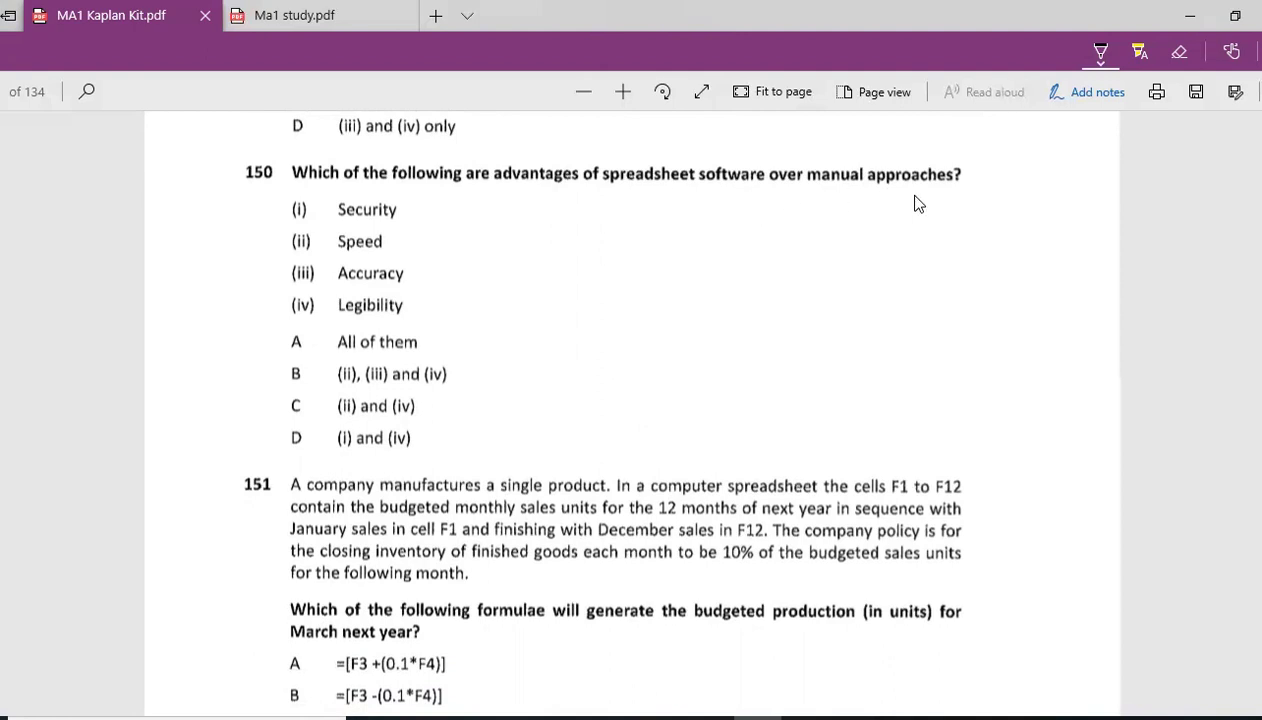
pyautogui.moveTo(603, 187); pyautogui.dragTo(648, 187)
pyautogui.moveTo(727, 187); pyautogui.dragTo(746, 186)
pyautogui.moveTo(855, 186); pyautogui.dragTo(955, 186)
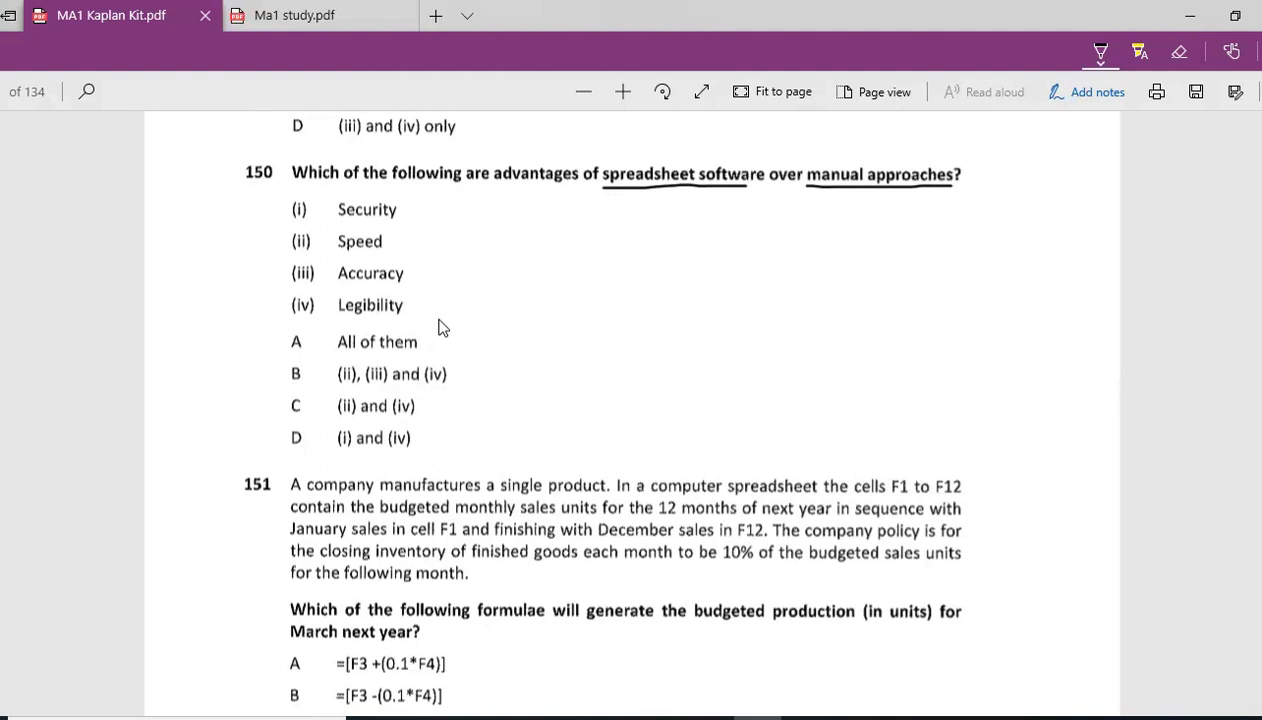
pyautogui.moveTo(276, 242)
pyautogui.mouseDown()
pyautogui.moveTo(290, 238)
pyautogui.moveTo(290, 262)
pyautogui.mouseUp()
pyautogui.moveTo(283, 302); pyautogui.dragTo(296, 298)
# Tick answer B for question 150 and scroll down to question 151
pyautogui.moveTo(286, 372); pyautogui.dragTo(302, 362)
pyautogui.scroll(-1, 340, 418)
pyautogui.scroll(-1, 340, 418)
pyautogui.scroll(-2, 340, 418)
pyautogui.scroll(-1, 340, 418)
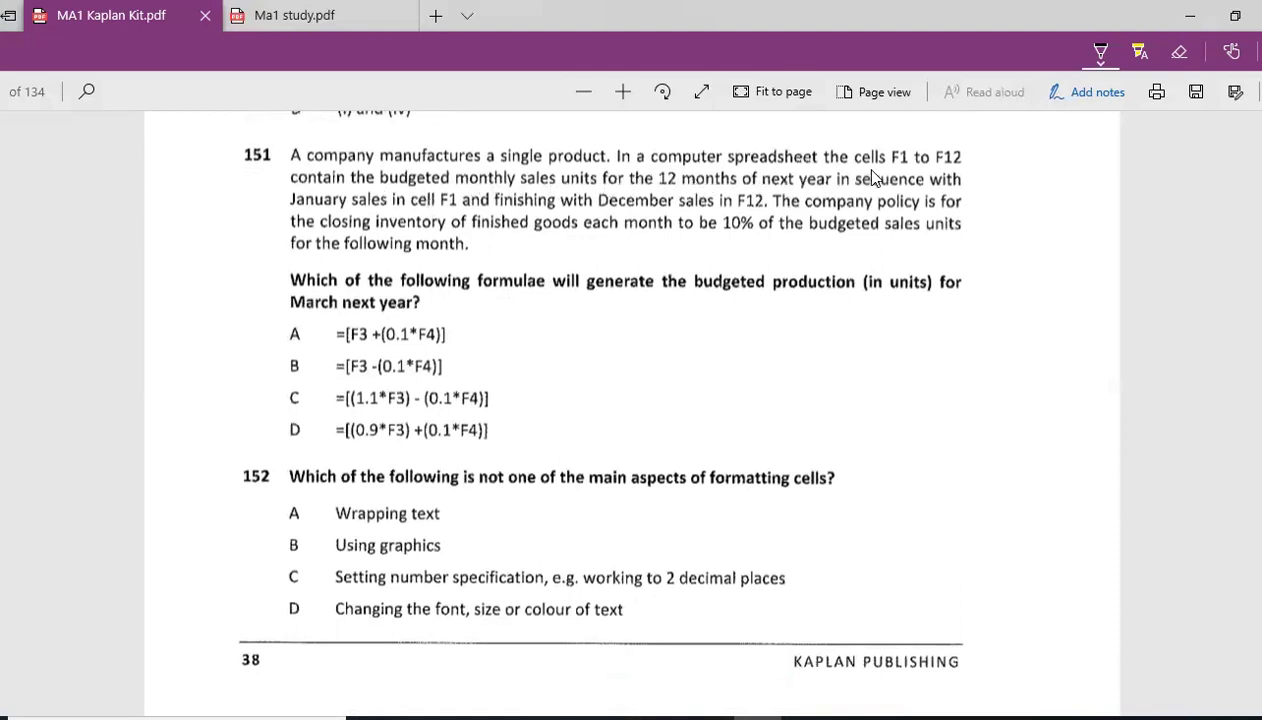
# Underline F1 to F12, cell F1, F12, 10% and 'budgeted production (in units)' in question 151
pyautogui.moveTo(890, 167); pyautogui.dragTo(962, 164)
pyautogui.moveTo(410, 207); pyautogui.dragTo(456, 206)
pyautogui.moveTo(722, 231); pyautogui.dragTo(756, 231)
pyautogui.moveTo(721, 209); pyautogui.dragTo(771, 207)
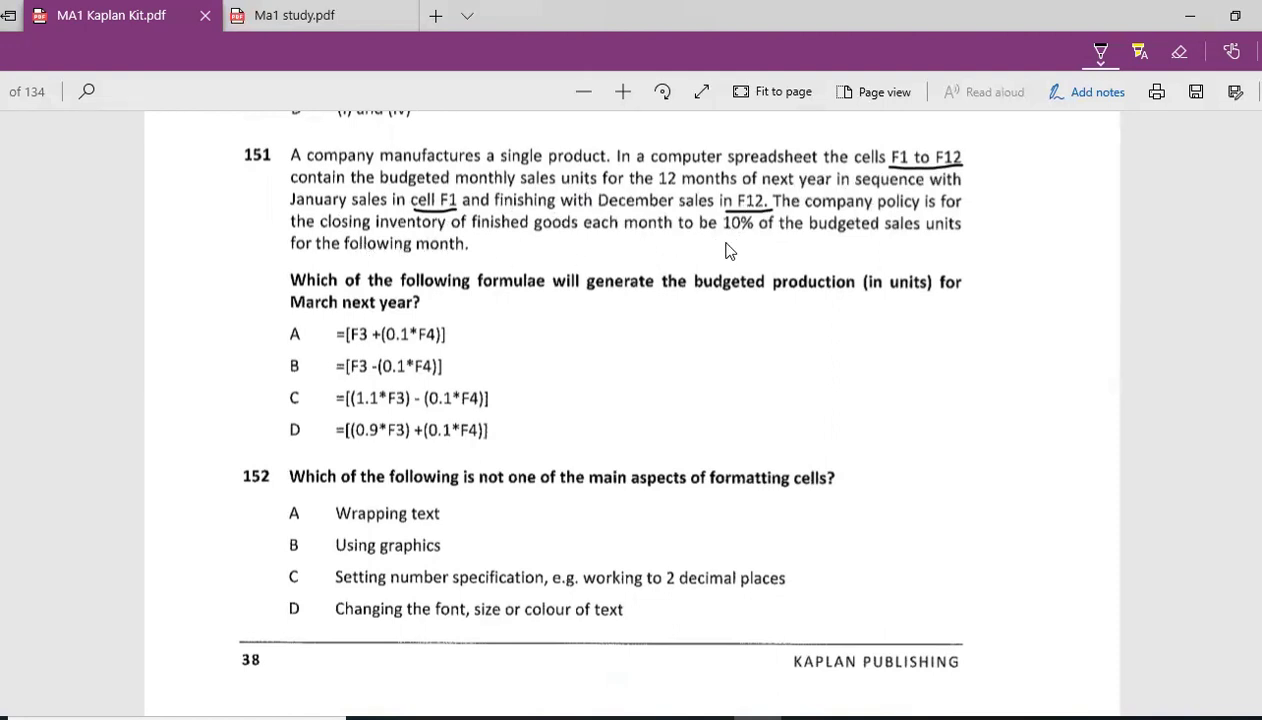
pyautogui.moveTo(723, 233); pyautogui.dragTo(888, 233)
pyautogui.moveTo(692, 292); pyautogui.dragTo(927, 289)
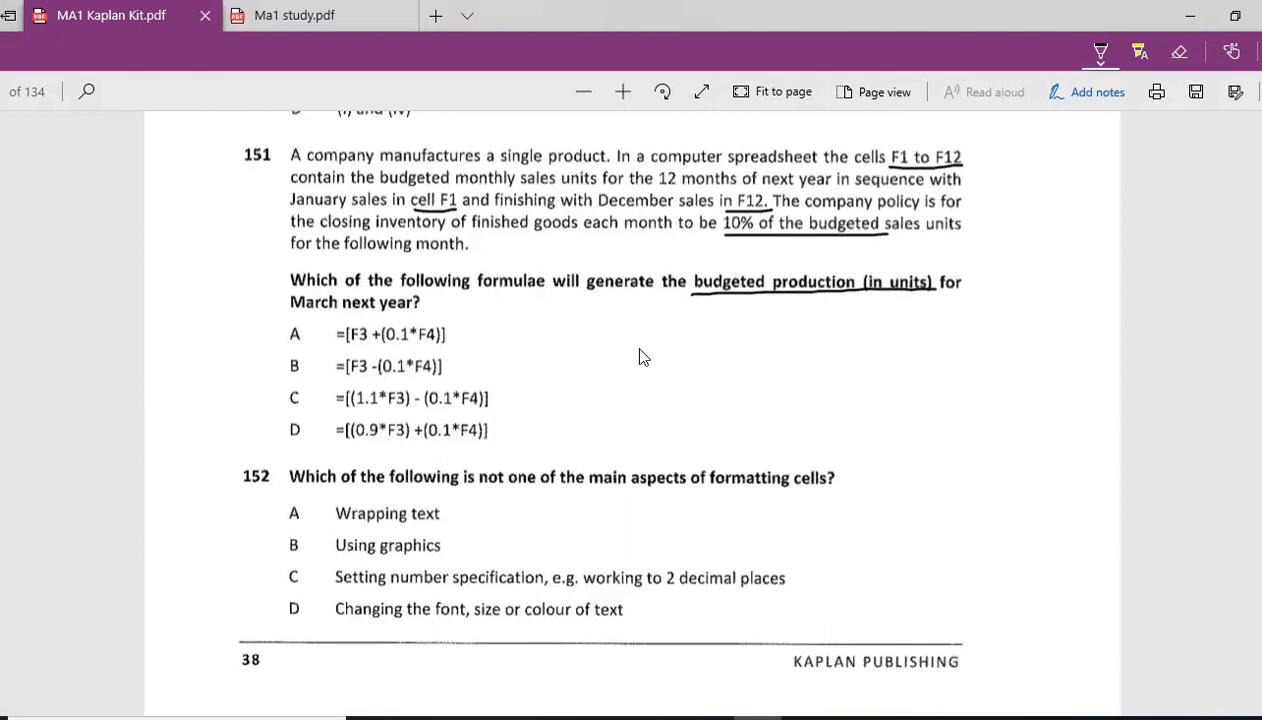
# Handwrite 'Production = Sales + CI − OI' beside question 151's options
pyautogui.moveTo(629, 335)
pyautogui.mouseDown()
pyautogui.moveTo(629, 358)
pyautogui.moveTo(644, 347)
pyautogui.mouseUp()
pyautogui.moveTo(652, 348)
pyautogui.mouseDown()
pyautogui.moveTo(666, 360)
pyautogui.moveTo(710, 344)
pyautogui.moveTo(775, 349)
pyautogui.mouseUp()
pyautogui.moveTo(760, 356); pyautogui.dragTo(838, 356)
pyautogui.moveTo(842, 332)
pyautogui.mouseDown()
pyautogui.moveTo(844, 356)
pyautogui.moveTo(896, 349)
pyautogui.mouseUp()
pyautogui.moveTo(888, 339)
pyautogui.mouseDown()
pyautogui.moveTo(888, 358)
pyautogui.moveTo(920, 356)
pyautogui.mouseUp()
pyautogui.moveTo(937, 338)
pyautogui.mouseDown()
pyautogui.moveTo(950, 338)
pyautogui.moveTo(943, 355)
pyautogui.mouseUp()
pyautogui.moveTo(936, 355); pyautogui.dragTo(1023, 338)
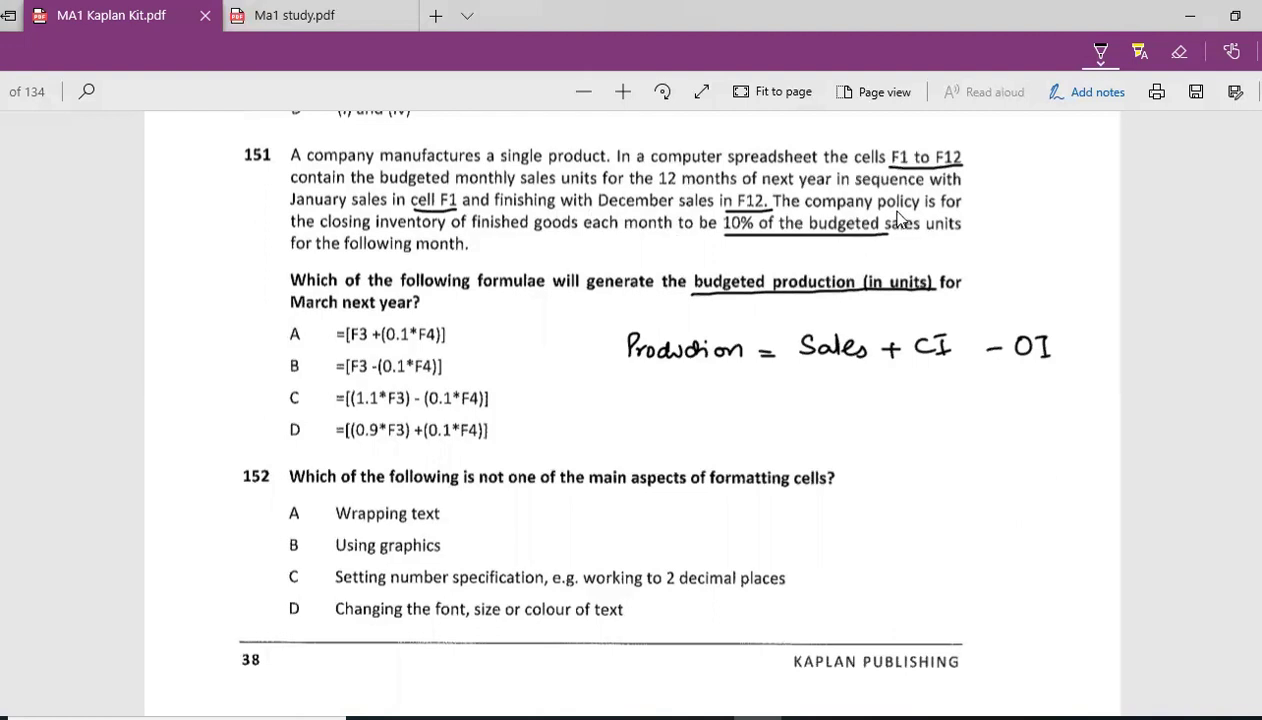
# Underline 'company policy' in question 151
pyautogui.moveTo(805, 210); pyautogui.dragTo(898, 210)
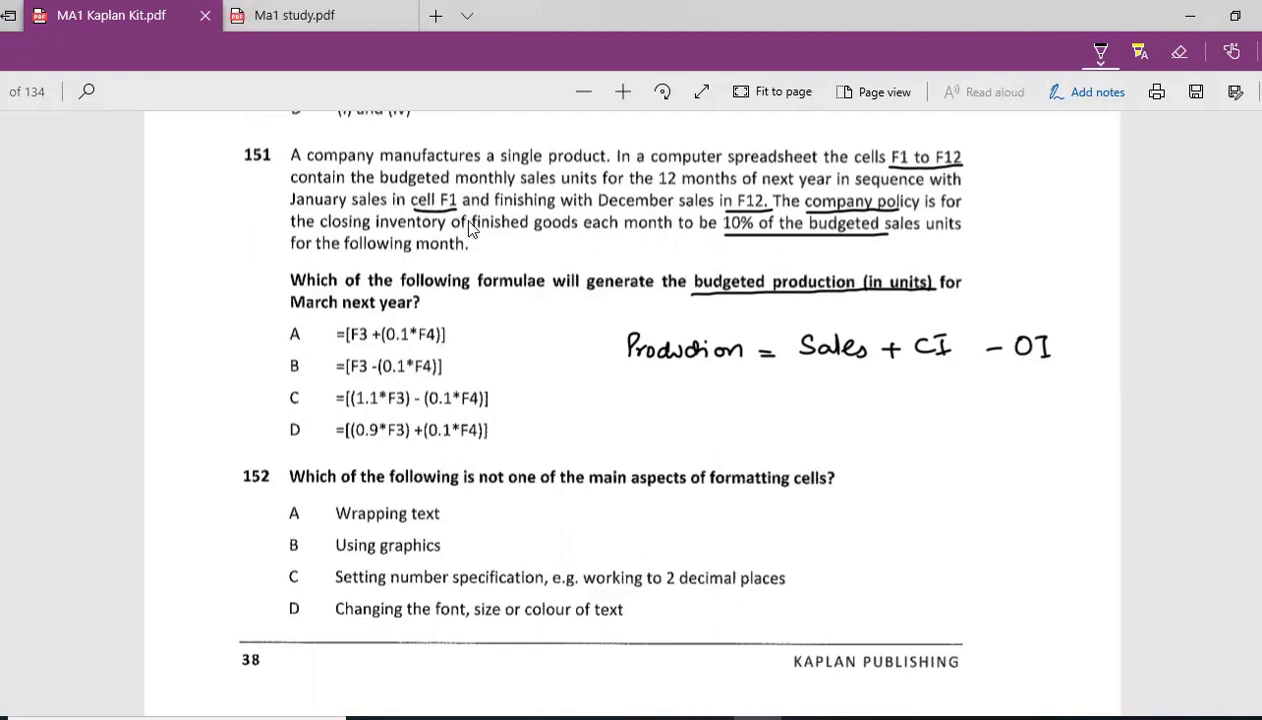
# In the Excel workbook, clear the 'Month' and 'Sales (units)' headings from row 1
pyautogui.click(755, 717)
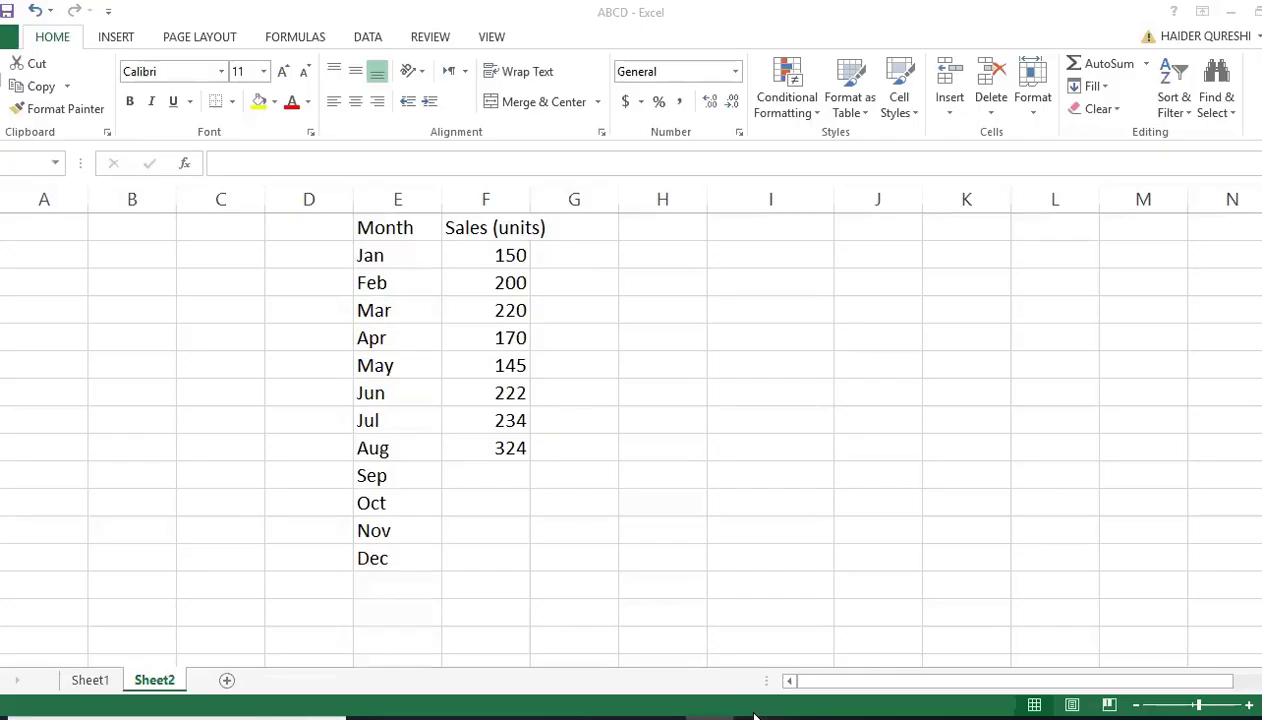
pyautogui.press('Left')
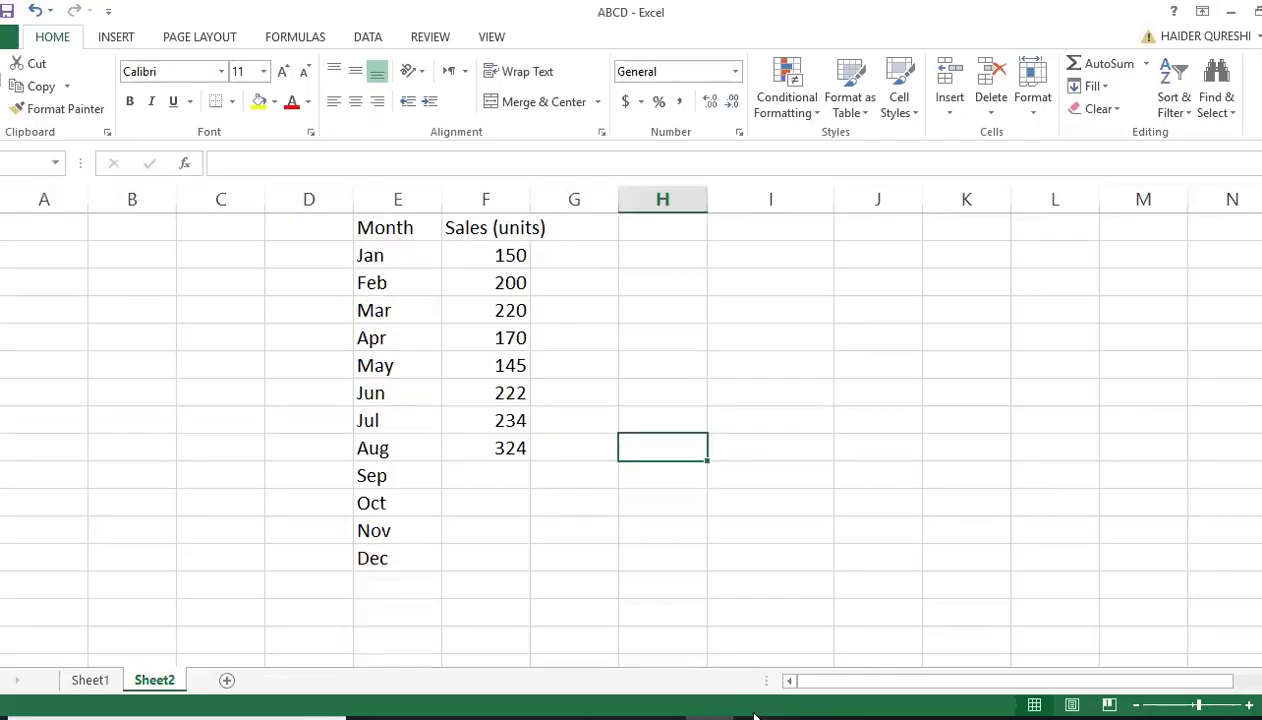
pyautogui.press('Left')
pyautogui.press('Up')
pyautogui.press('Up')
pyautogui.press('Up')
pyautogui.press('Up')
pyautogui.press('Up')
pyautogui.press('Up')
pyautogui.press('Up')
pyautogui.press('Up')
pyautogui.press('Left')
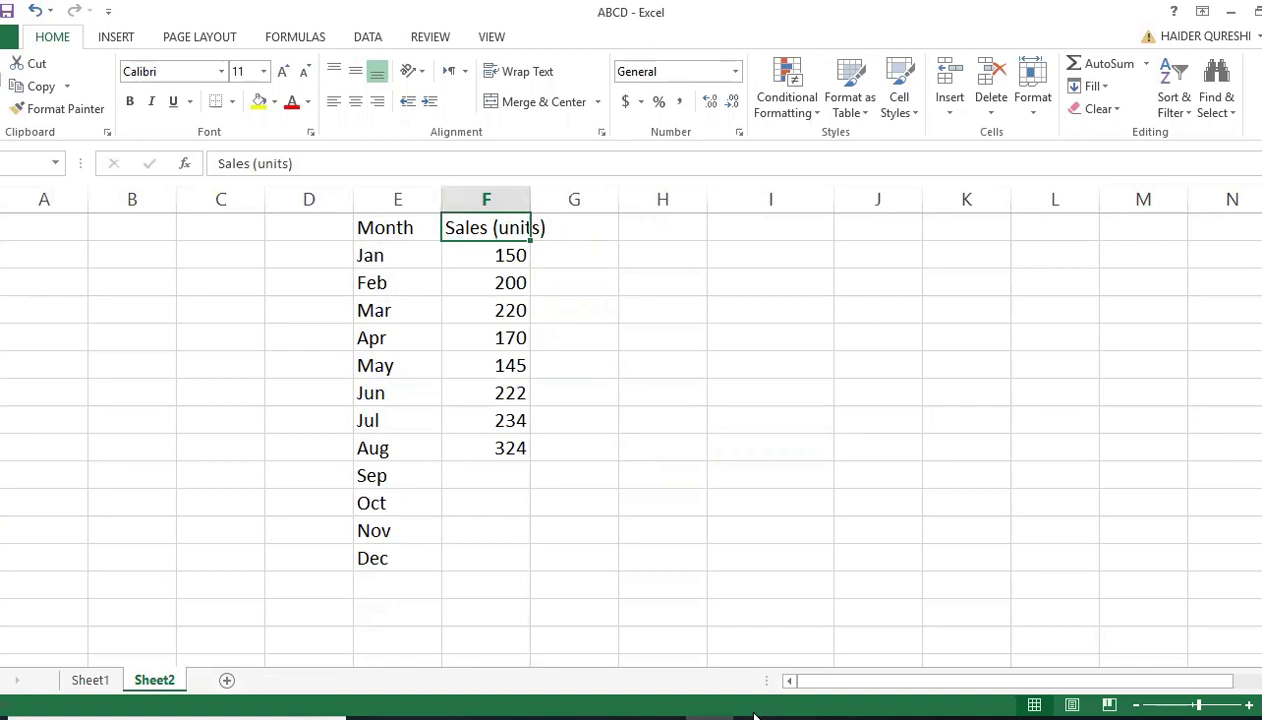
pyautogui.press('BackSpace')
pyautogui.press('Left')
pyautogui.press('BackSpace')
pyautogui.press('Down')
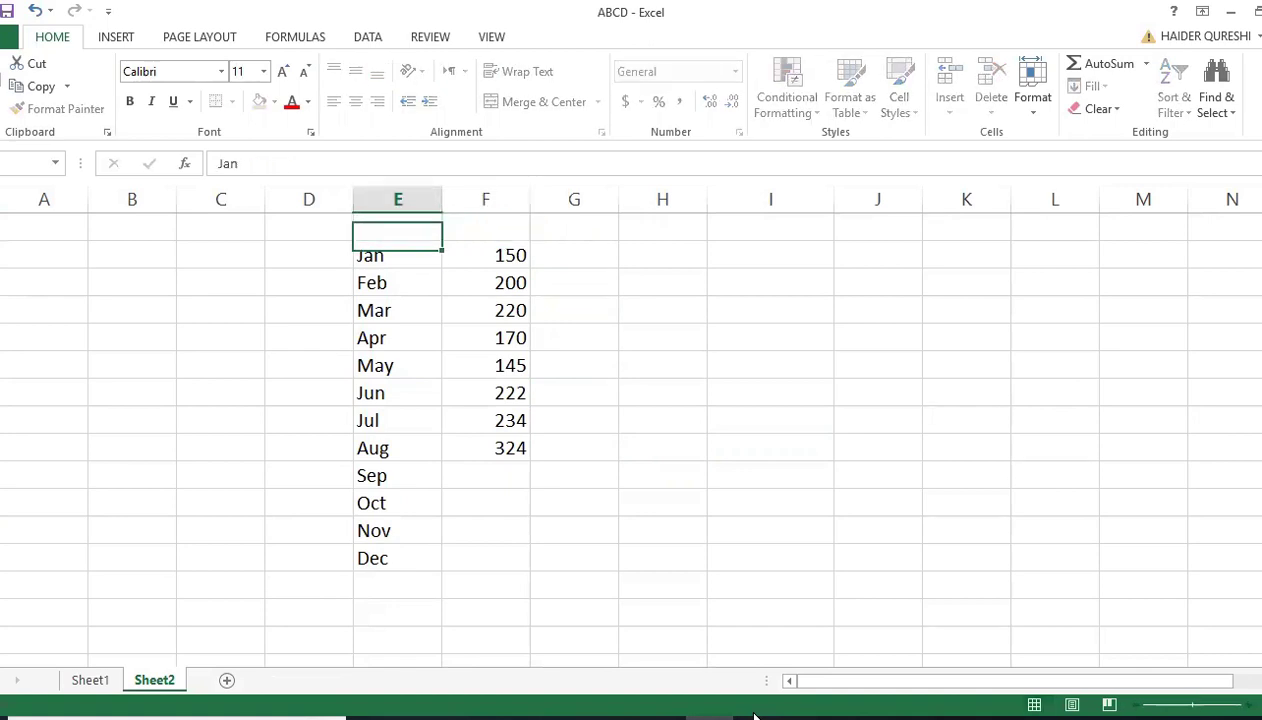
# Cut the monthly sales data and paste it one row higher, starting in row 1
pyautogui.hotkey('shift', 'Right')
pyautogui.hotkey('shift', 'Down')
pyautogui.hotkey('shift', 'Down')
pyautogui.hotkey('shift', 'Down')
pyautogui.hotkey('shift', 'Down')
pyautogui.hotkey('shift', 'Down')
pyautogui.hotkey('shift', 'Down')
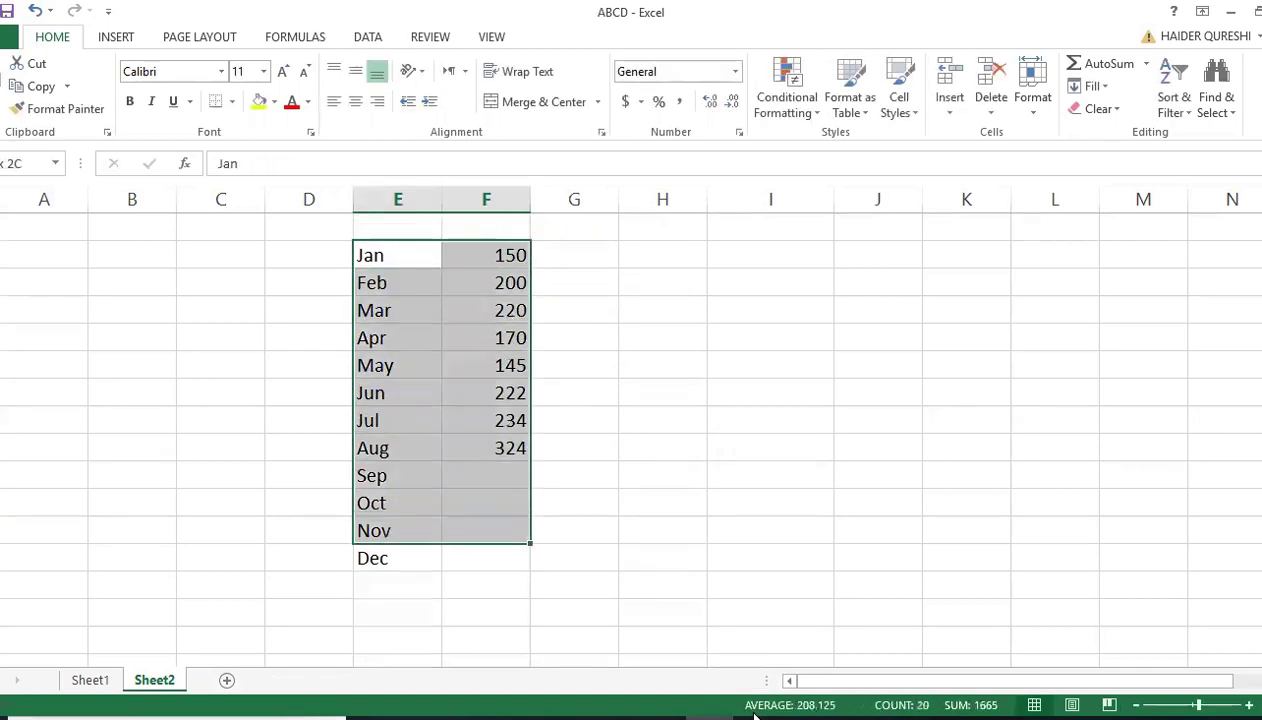
pyautogui.hotkey('shift', 'Down')
pyautogui.hotkey('ctrl', 'x')
pyautogui.press('Up')
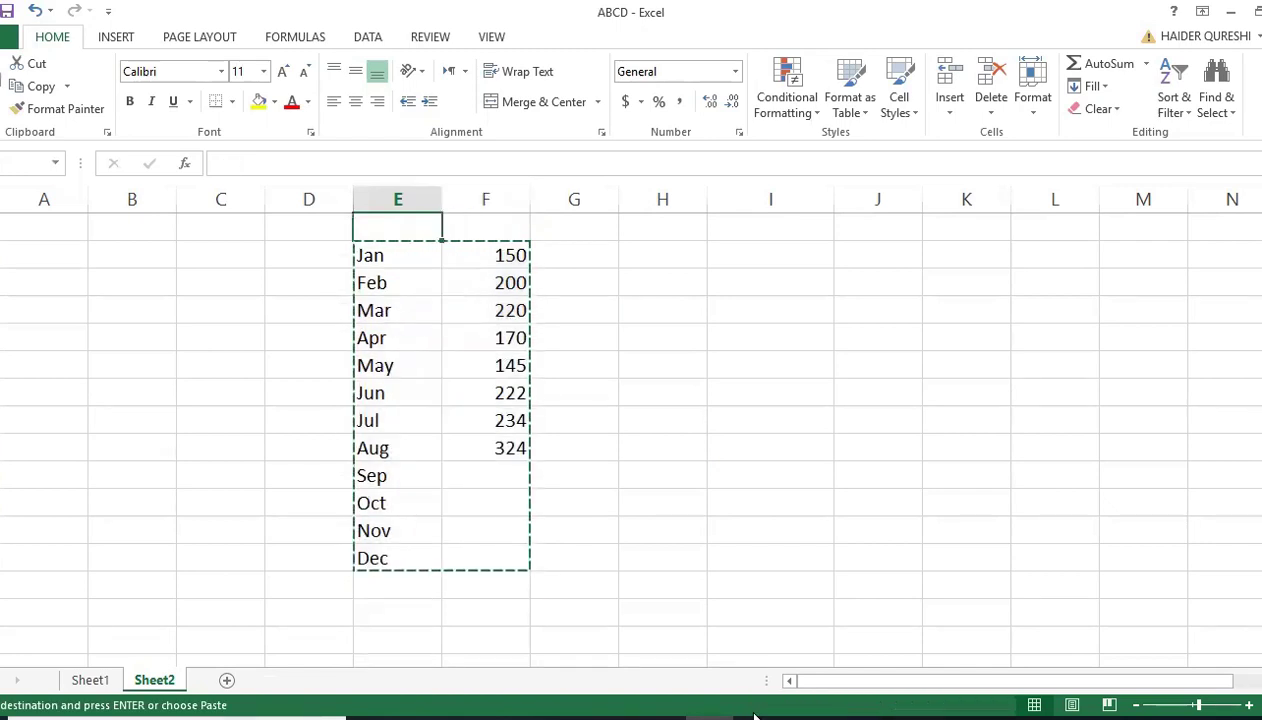
pyautogui.hotkey('ctrl', 'v')
pyautogui.press('Down')
pyautogui.hotkey('shift', 'Down')
pyautogui.hotkey('shift', 'Down')
pyautogui.press('Down')
pyautogui.press('Up')
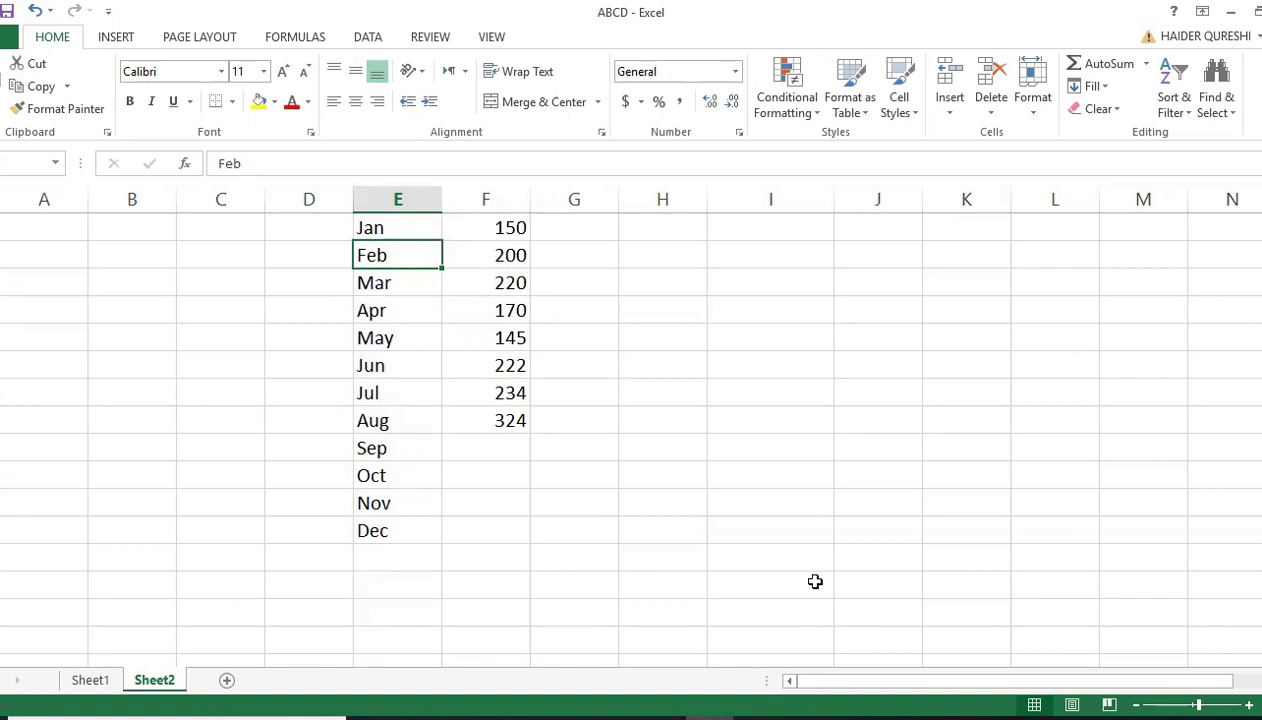
# Start typing the label 'PRoduction UNits' in cell I3
pyautogui.press('Right')
pyautogui.press('Right')
pyautogui.press('Right')
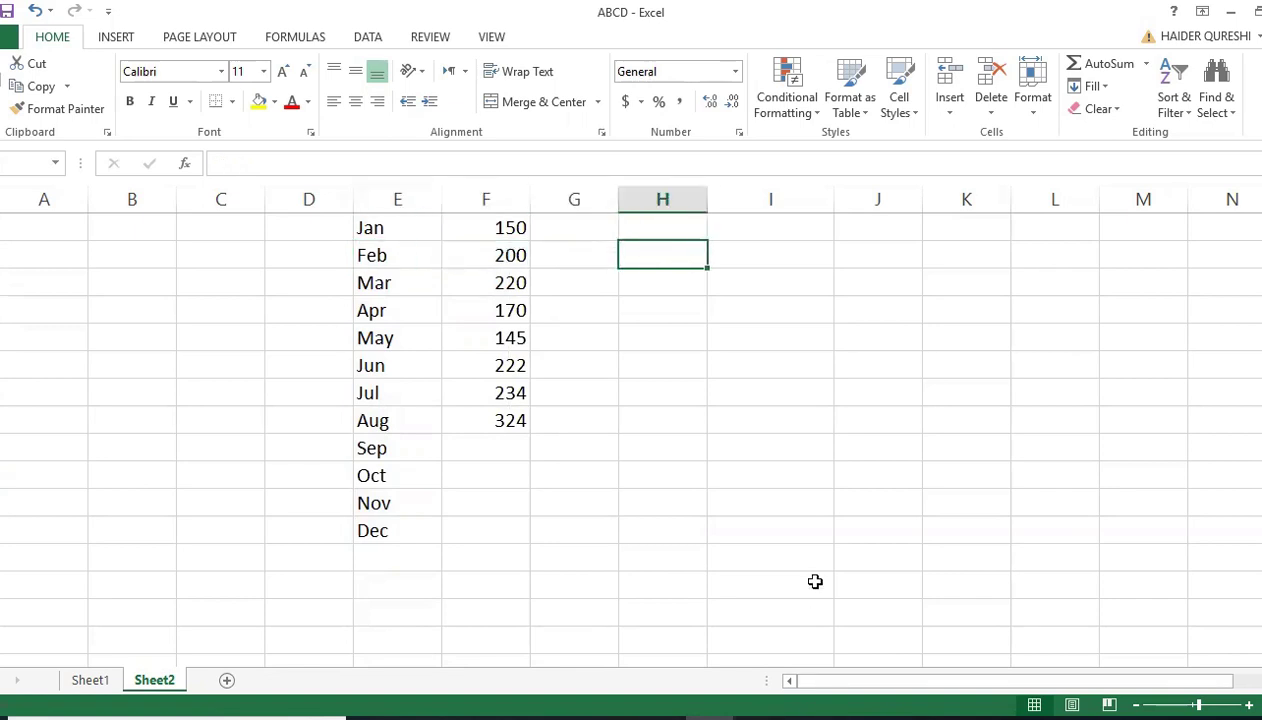
pyautogui.press('Right')
pyautogui.press('Down')
pyautogui.press('Down')
pyautogui.press('Right')
pyautogui.press('Up')
pyautogui.press('Left')
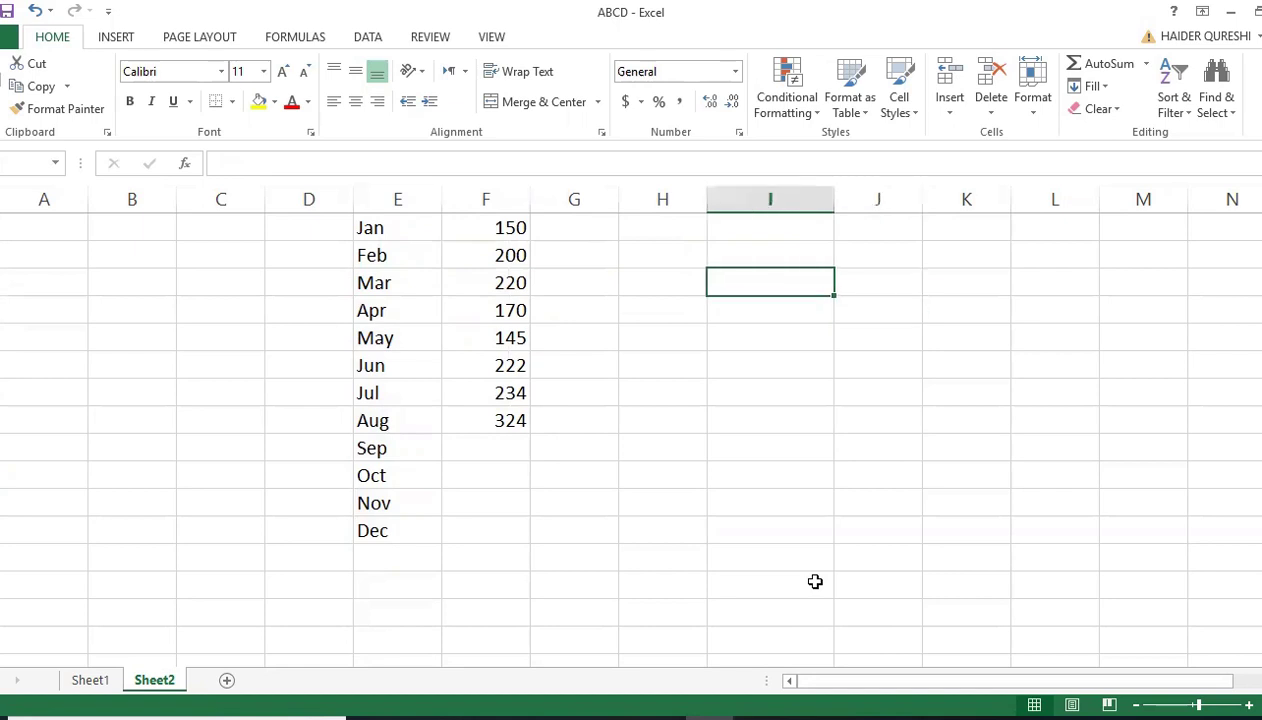
pyautogui.write('PRoduction UNits')
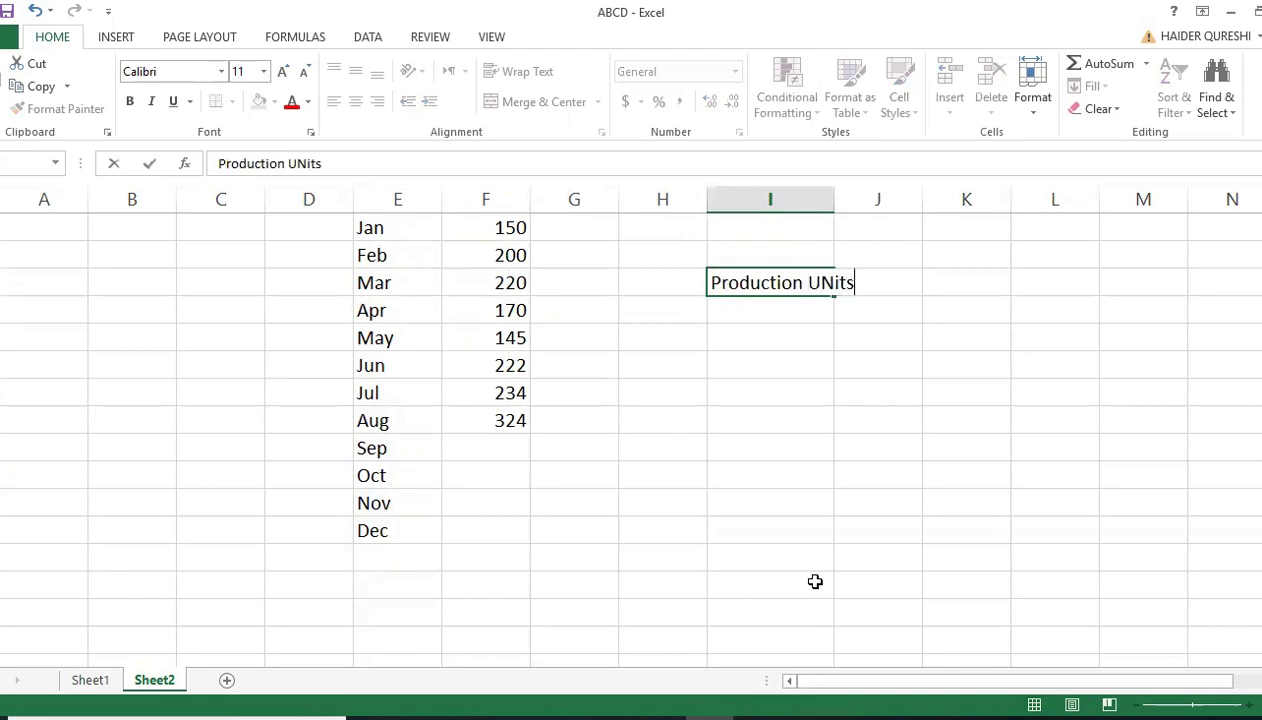
# Add the labels Production Units, Sales Units, CI and OI down column I
pyautogui.press('Tab')
pyautogui.press('Tab')
pyautogui.press('Return')
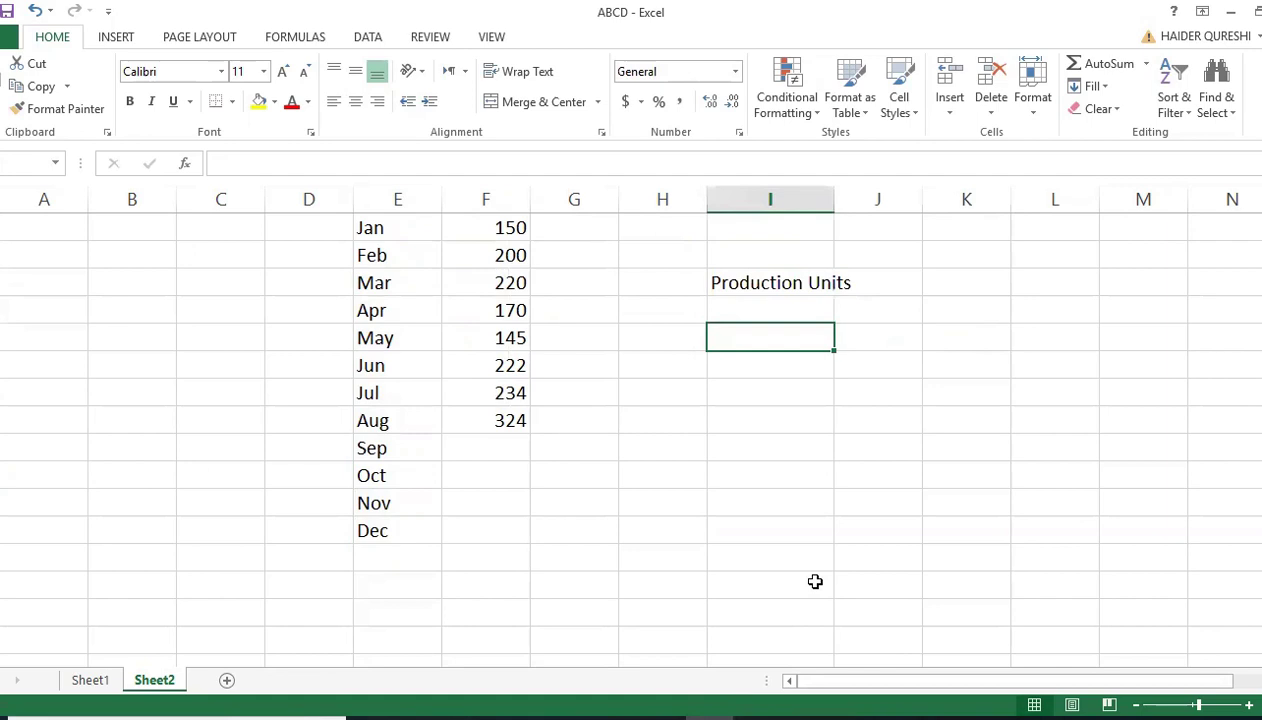
pyautogui.write('Sales Units')
pyautogui.press('Return')
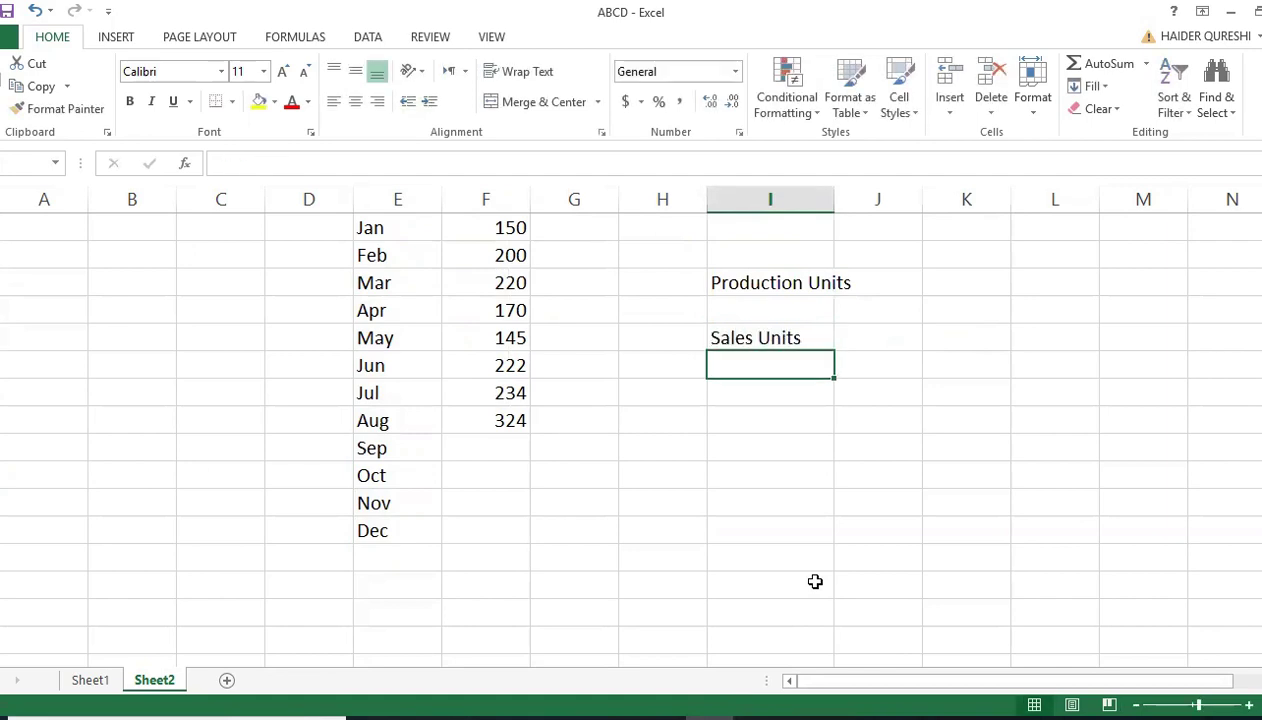
pyautogui.write('Cl')
pyautogui.press('Return')
pyautogui.write('Ol')
pyautogui.press('Tab')
# Begin a formula in J5 beside Sales Units that references F4
pyautogui.press('Up')
pyautogui.press('Up')
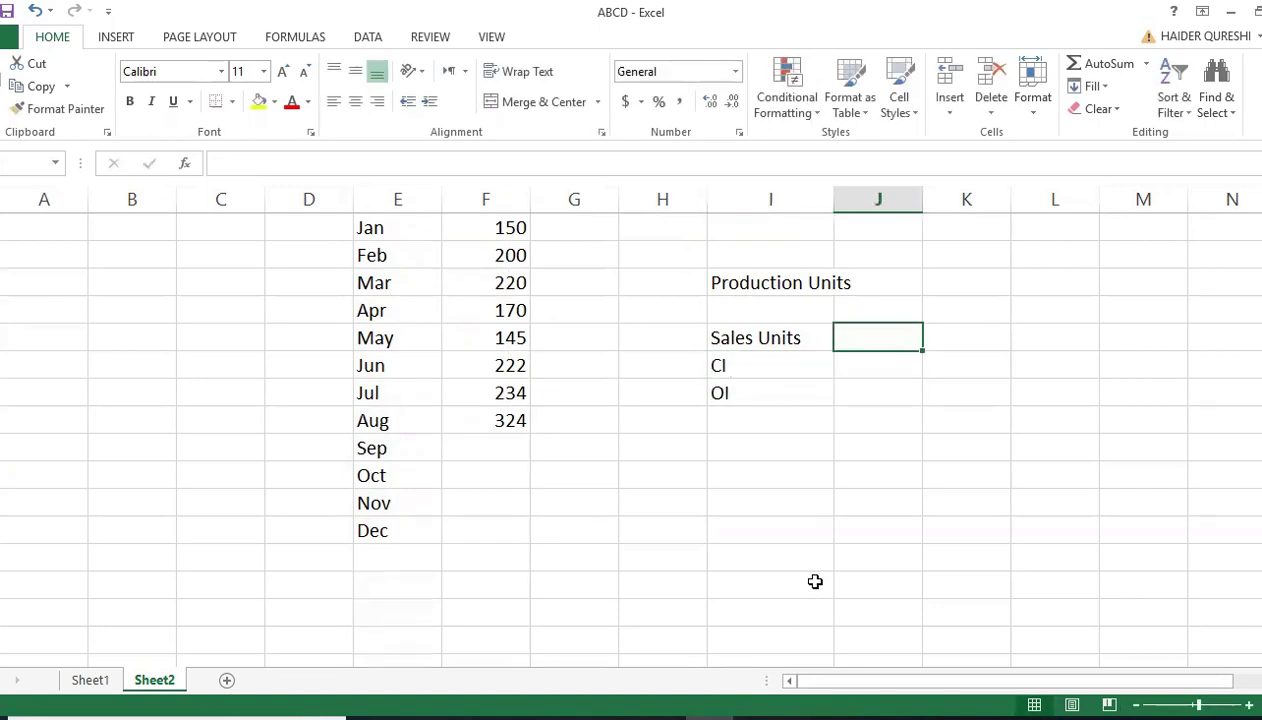
pyautogui.write('=')
pyautogui.press('Left')
pyautogui.press('Left')
pyautogui.press('Left')
pyautogui.press('Left')
pyautogui.press('Up')
pyautogui.press('Up')
# Confirm Sales Units as =F4 (220) and set CI in J6 to =J5*0.1, giving 22
pyautogui.press('Return')
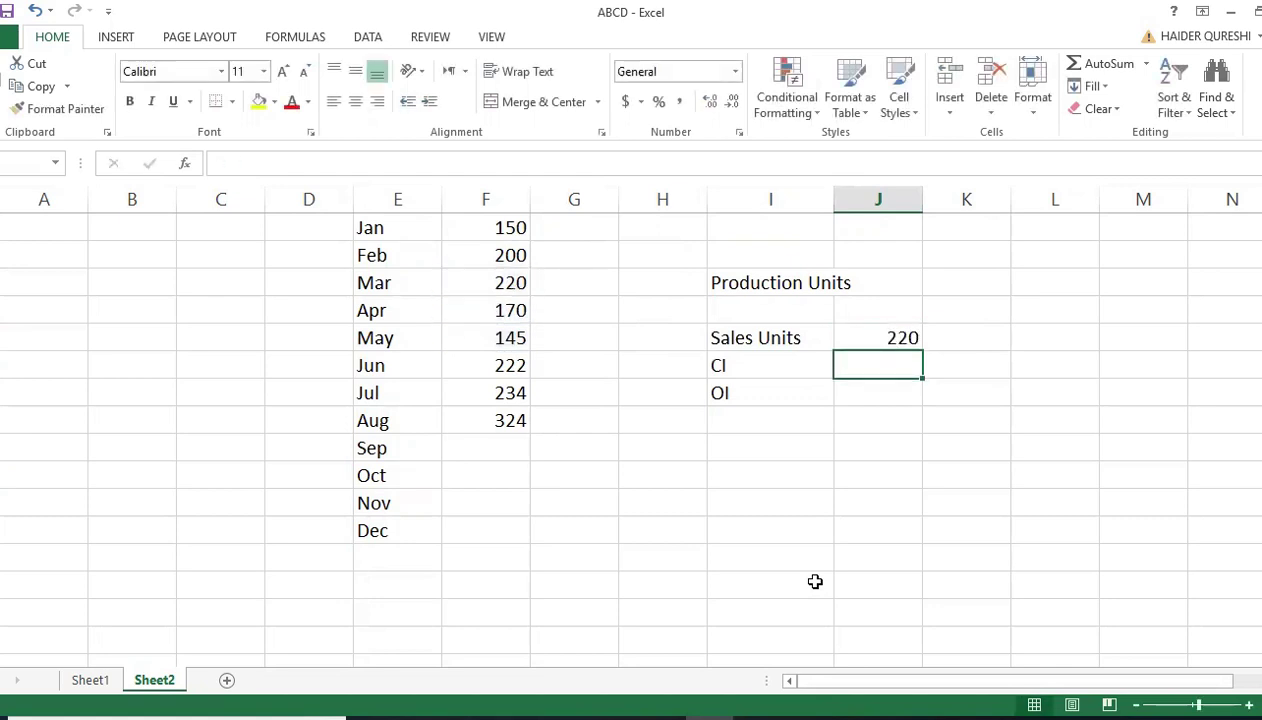
pyautogui.write('=')
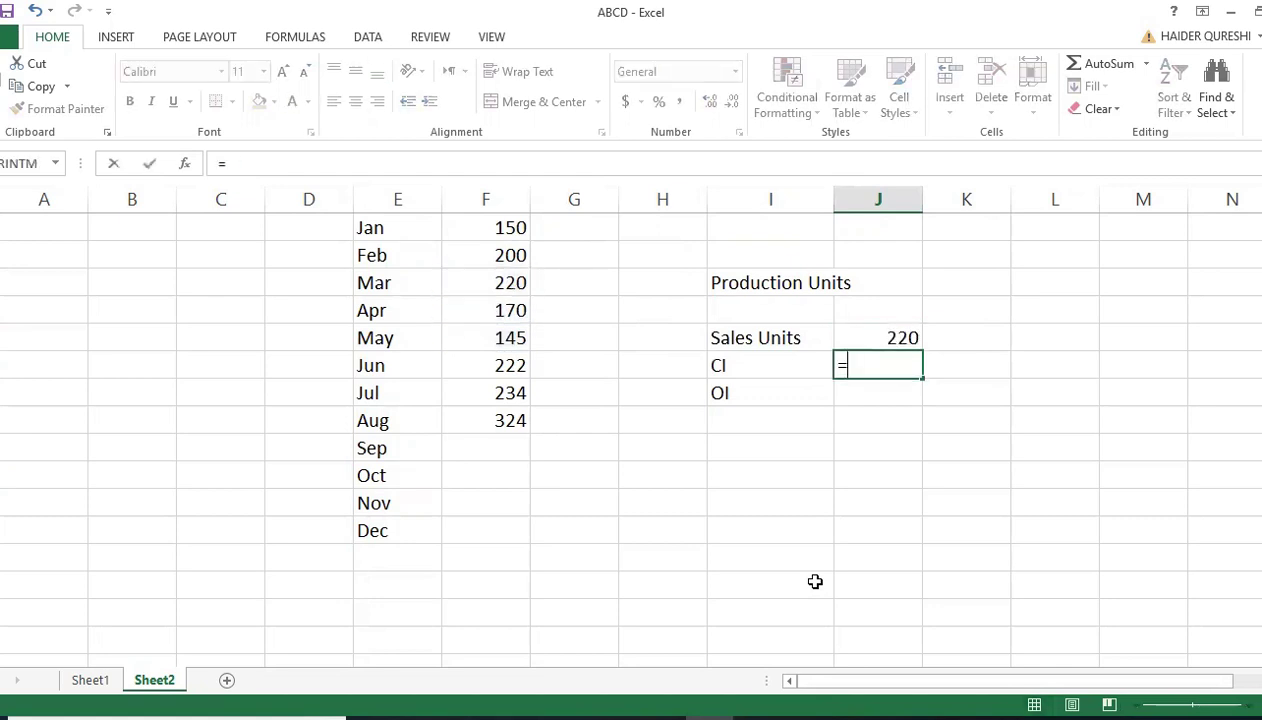
pyautogui.press('Up')
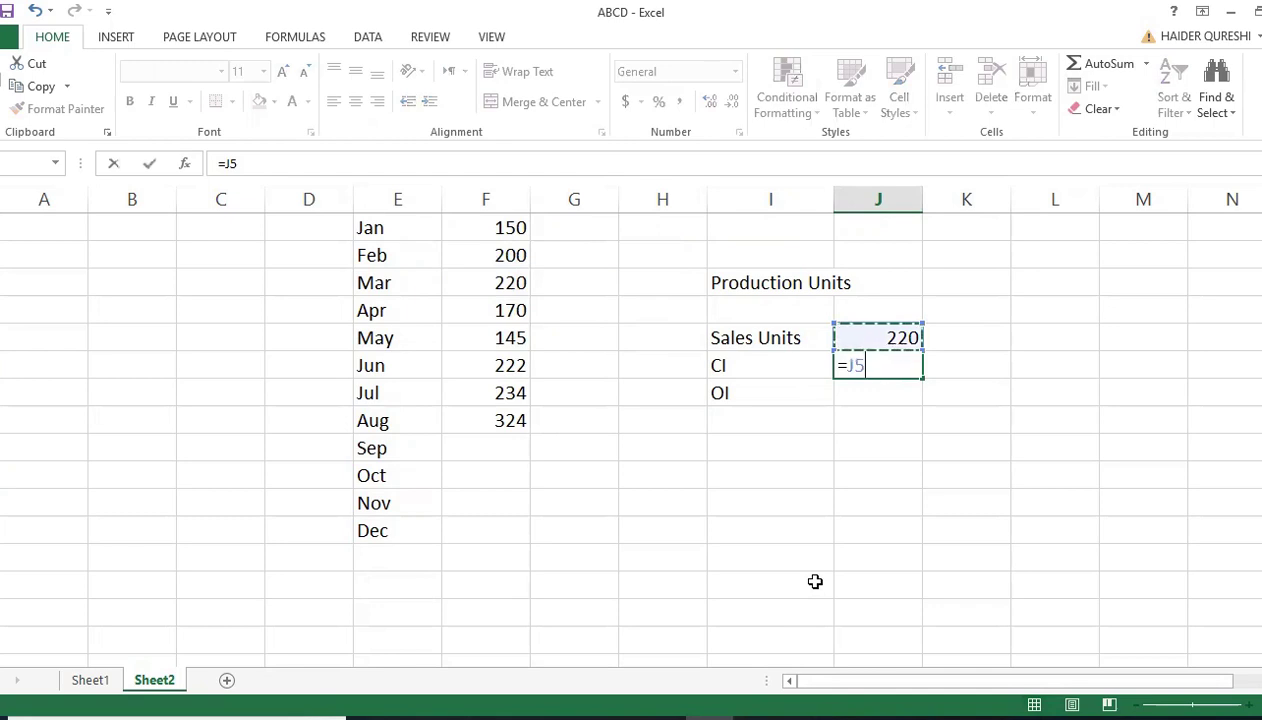
pyautogui.write('*')
pyautogui.write('0.1')
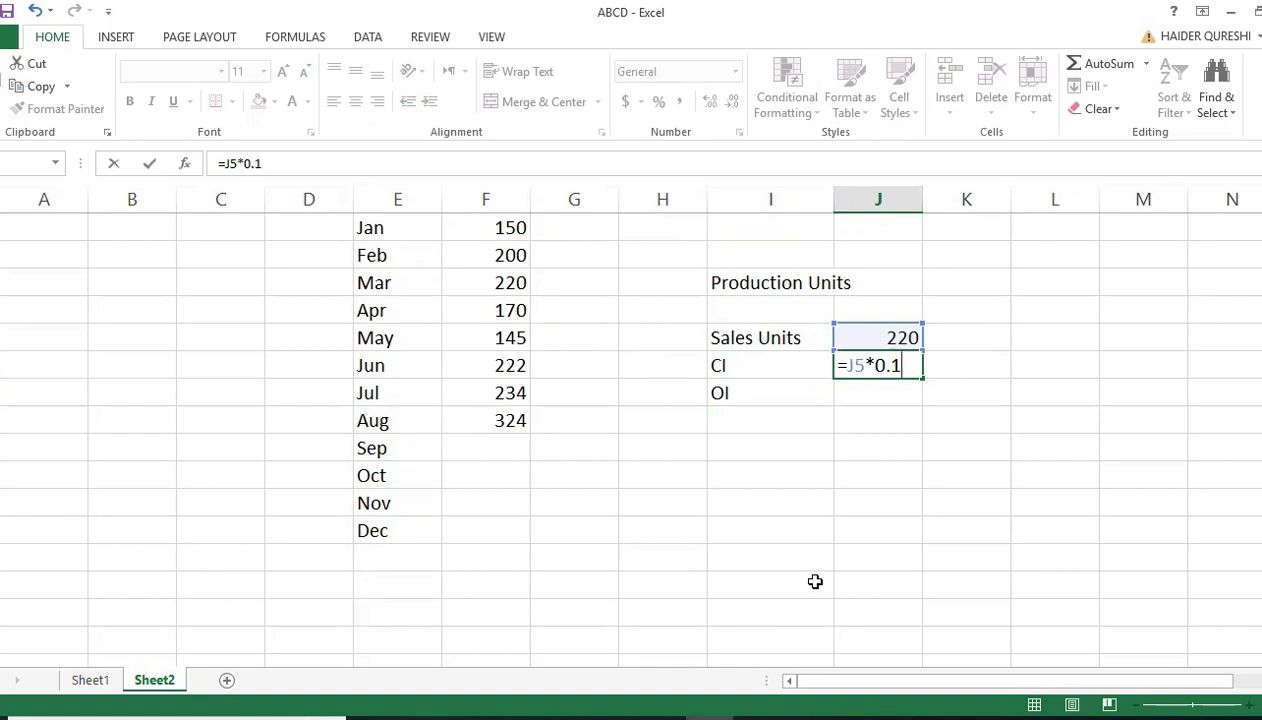
pyautogui.press('Return')
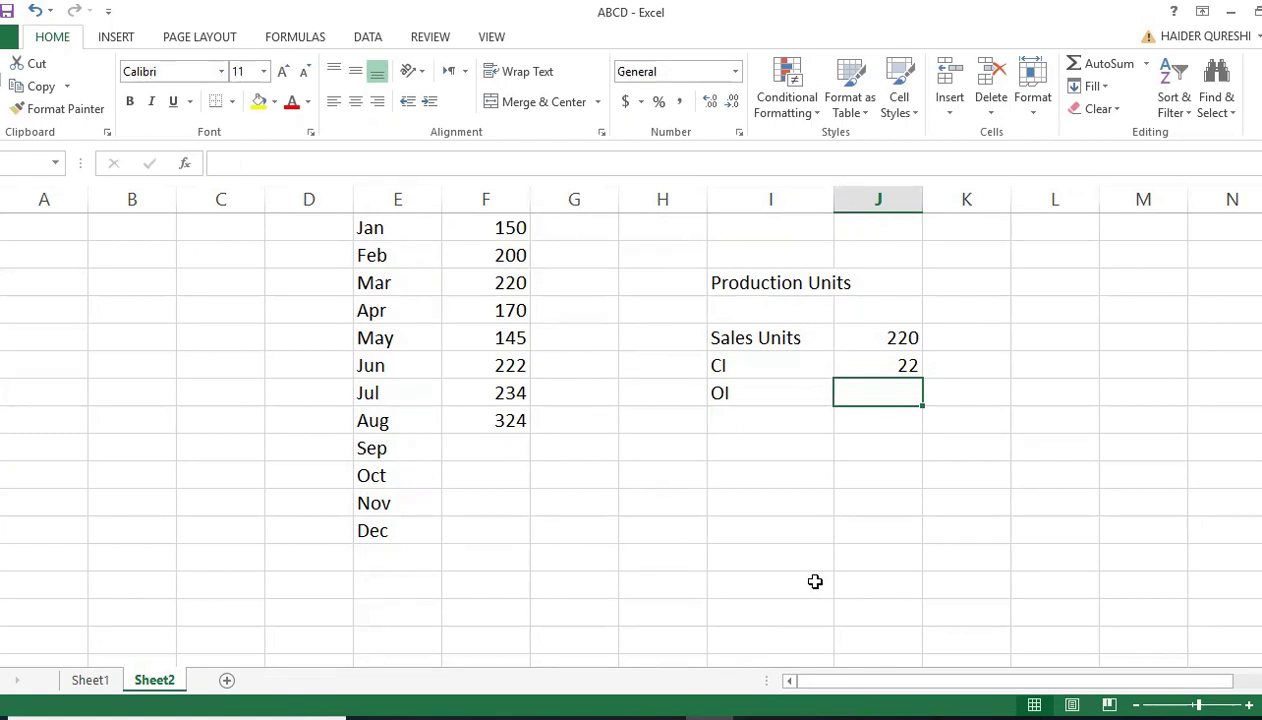
# Set OI in J7 to =F2*0.1, 10% of February sales, giving 20
pyautogui.write('=')
pyautogui.press('Left')
pyautogui.press('Left')
pyautogui.press('Left')
pyautogui.press('Up')
pyautogui.press('Up')
pyautogui.press('Up')
pyautogui.press('Up')
pyautogui.press('Up')
pyautogui.press('Left')
pyautogui.write('*')
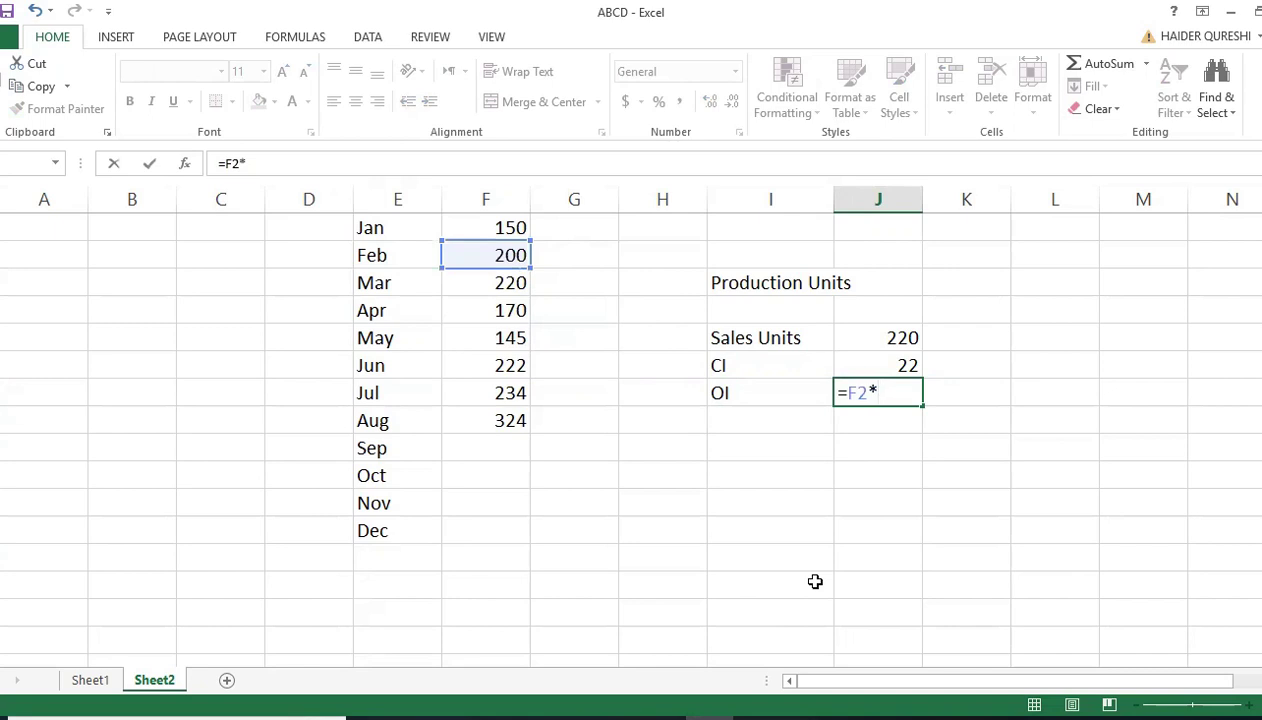
pyautogui.write('0.1')
pyautogui.press('Return')
# Enter =J5+J6-J7 in J3 so Production Units shows 222
pyautogui.press('Up')
pyautogui.press('Up')
pyautogui.press('Up')
pyautogui.press('Up')
pyautogui.press('Up')
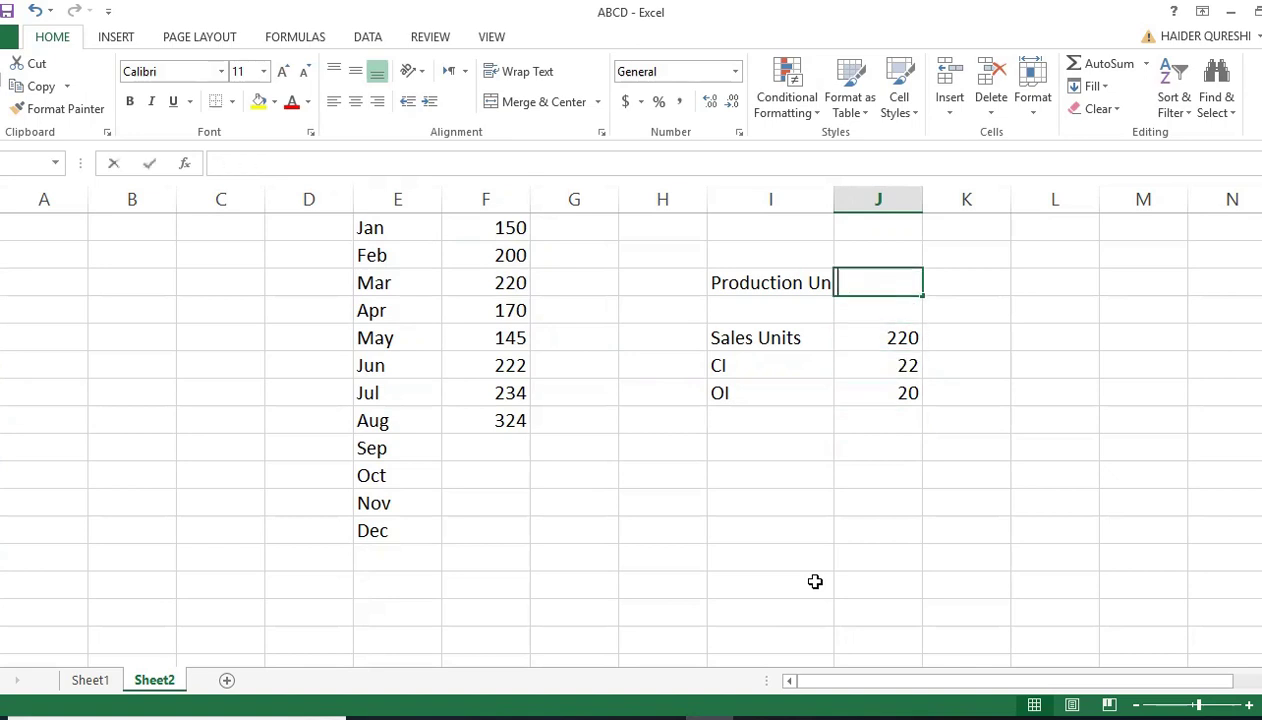
pyautogui.write('=')
pyautogui.press('Down')
pyautogui.press('Down')
pyautogui.write('+')
pyautogui.press('Down')
pyautogui.press('Down')
pyautogui.press('Down')
pyautogui.write('-')
pyautogui.press('Down')
pyautogui.press('Down')
pyautogui.press('Down')
pyautogui.press('Down')
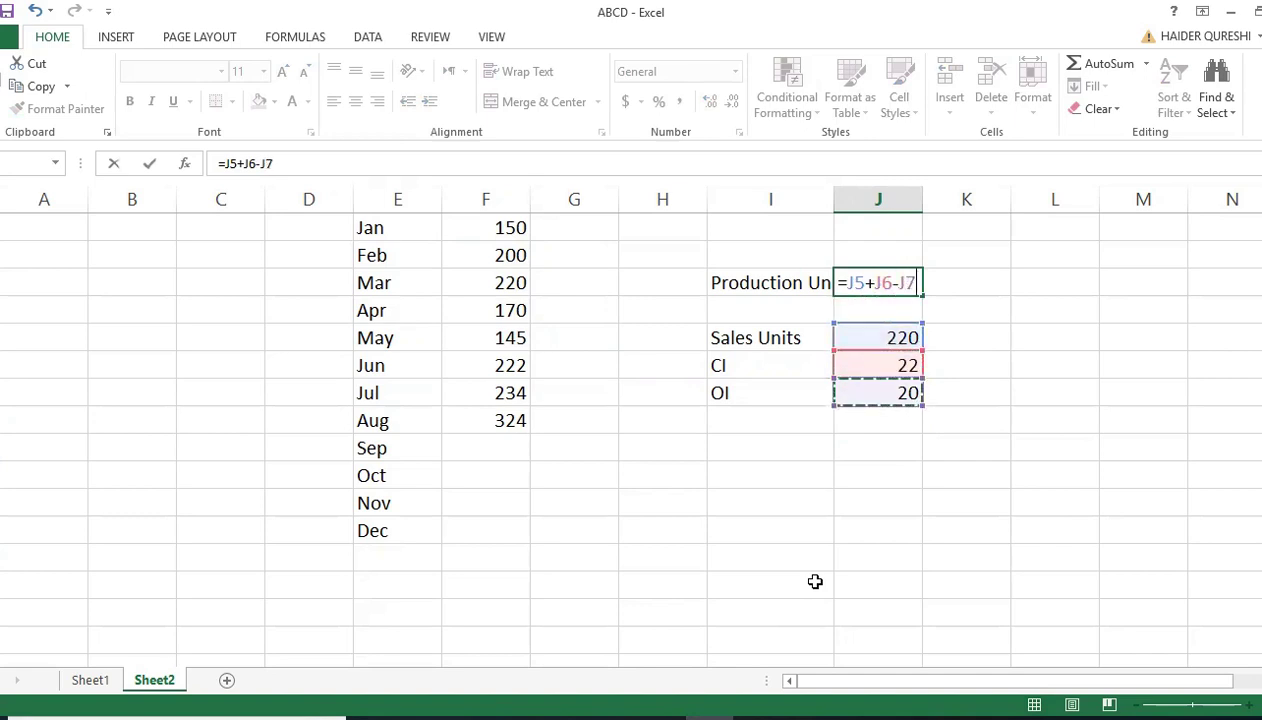
pyautogui.press('Return')
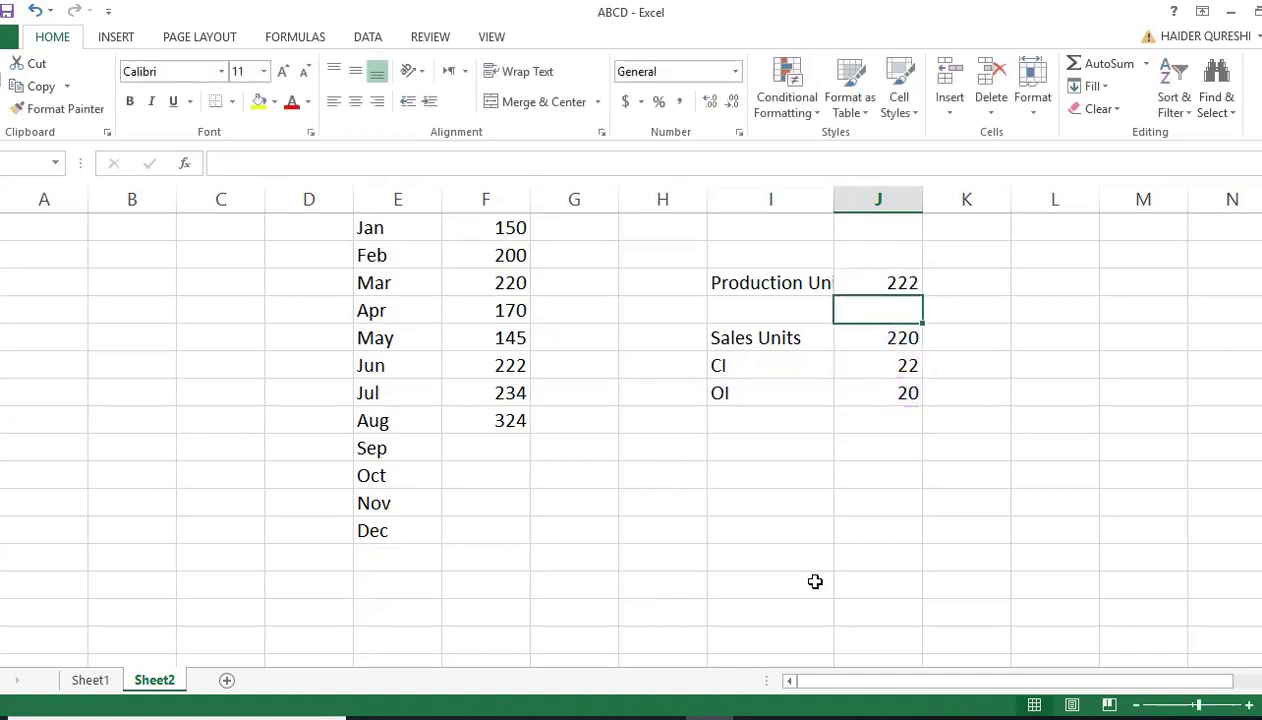
pyautogui.press('Up')
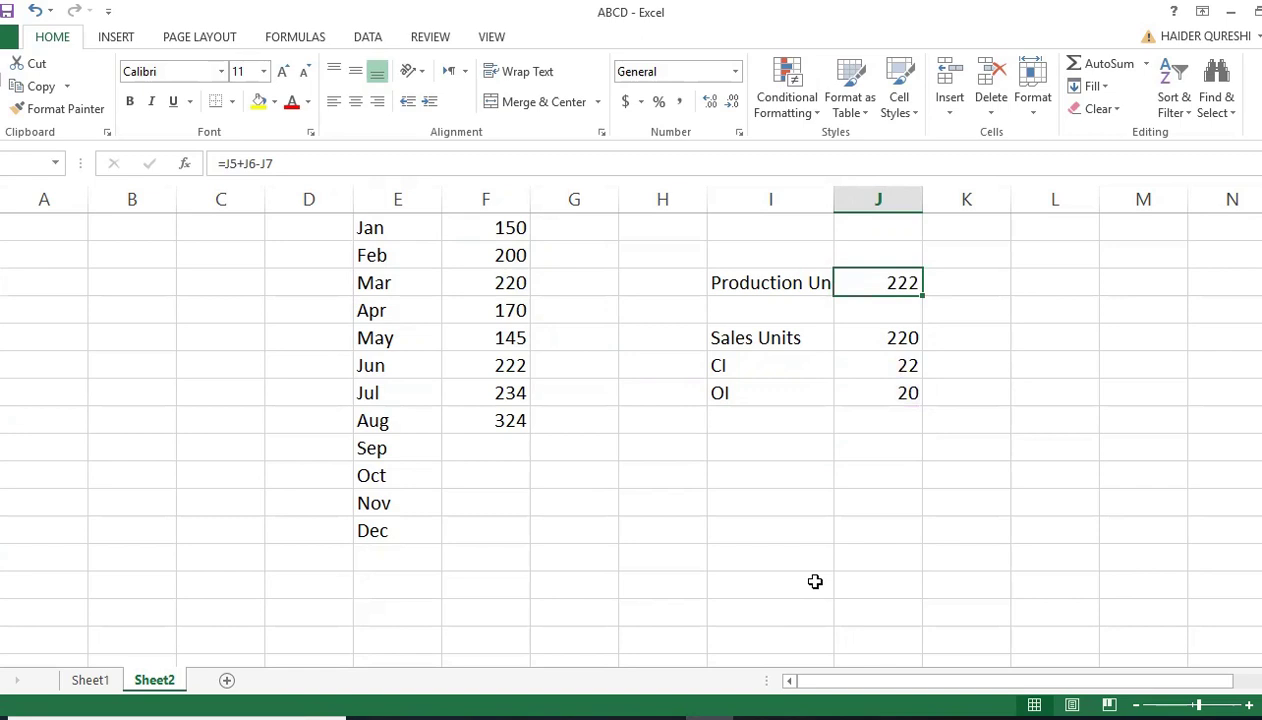
# Enter the label Production in cell A2
pyautogui.press('Left')
pyautogui.press('Down')
pyautogui.press('Down')
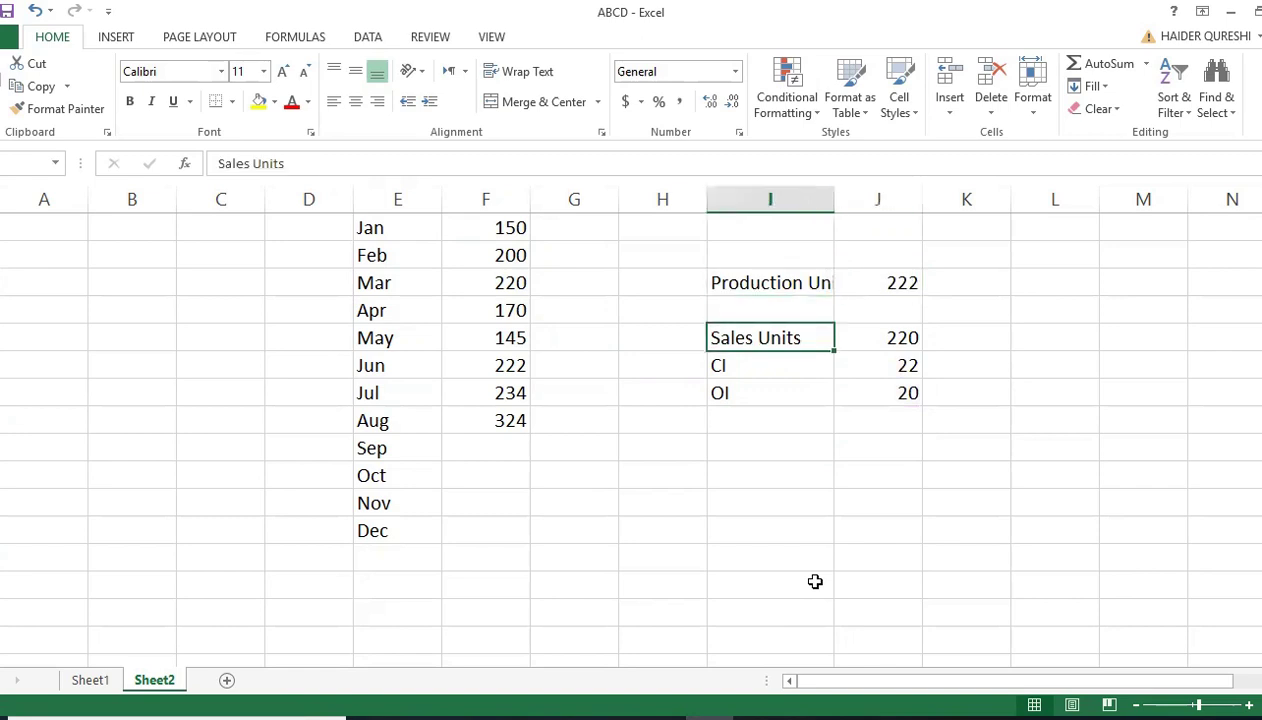
pyautogui.press('Down')
pyautogui.press('Down')
pyautogui.press('Down')
pyautogui.press('Left')
pyautogui.press('Home')
pyautogui.press('Up')
pyautogui.press('Up')
pyautogui.press('Up')
pyautogui.press('Up')
pyautogui.press('Up')
pyautogui.press('Up')
pyautogui.write('Production')
pyautogui.hotkey('ctrl', 'Return')
# In B2, enter =(F3+(F3*0.1)-(F2*0.1)) by pointing at cells, returning 222
pyautogui.press('Right')
pyautogui.write('=')
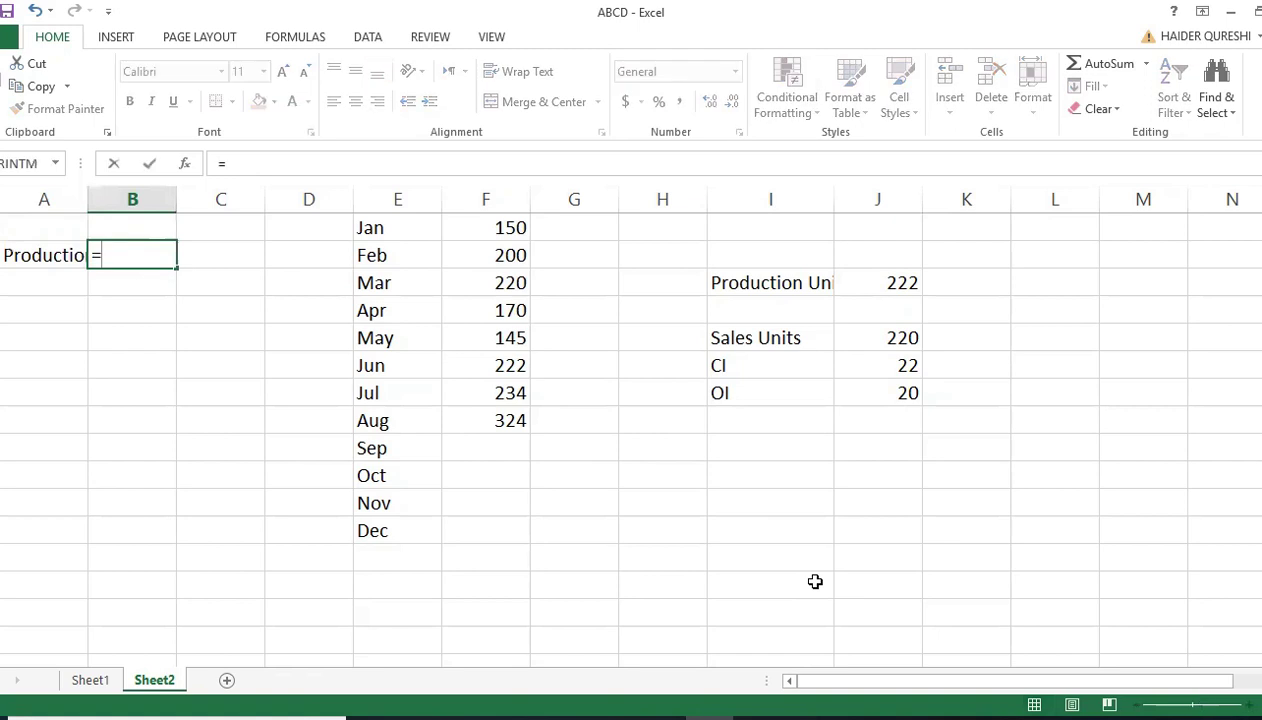
pyautogui.write('(')
pyautogui.press('Right')
pyautogui.press('Right')
pyautogui.press('Right')
pyautogui.press('Right')
pyautogui.press('Down')
pyautogui.write('+')
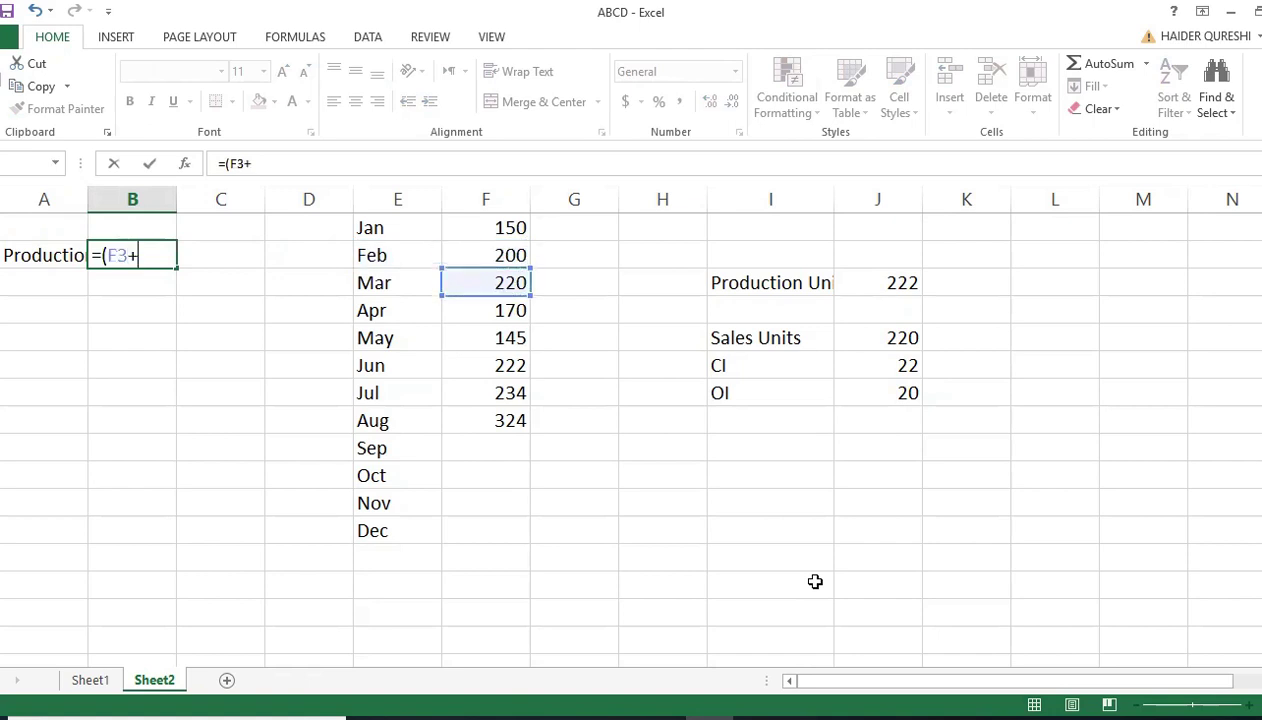
pyautogui.write('(')
pyautogui.press('Right')
pyautogui.press('Right')
pyautogui.press('Right')
pyautogui.press('Down')
pyautogui.press('Right')
pyautogui.write('*0.1)')
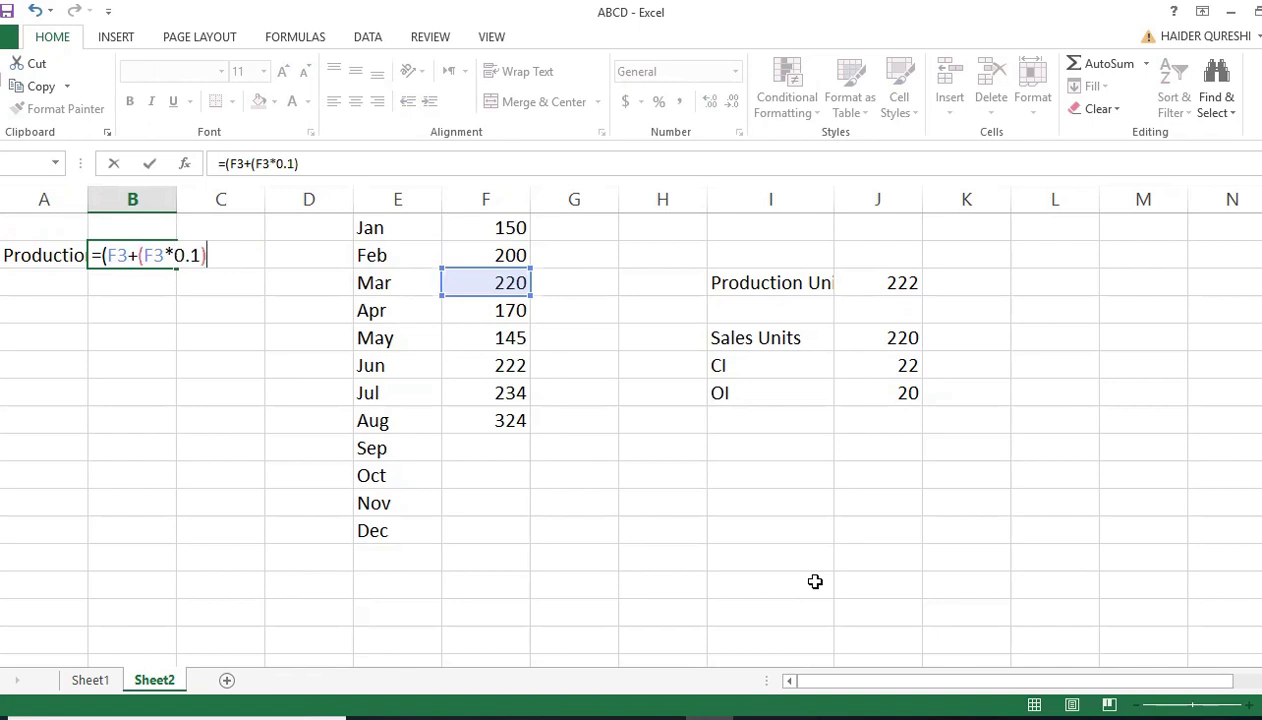
pyautogui.write('-(')
pyautogui.press('Up')
pyautogui.press('Right')
pyautogui.press('Right')
pyautogui.press('Right')
pyautogui.press('Right')
pyautogui.press('Down')
pyautogui.write('*')
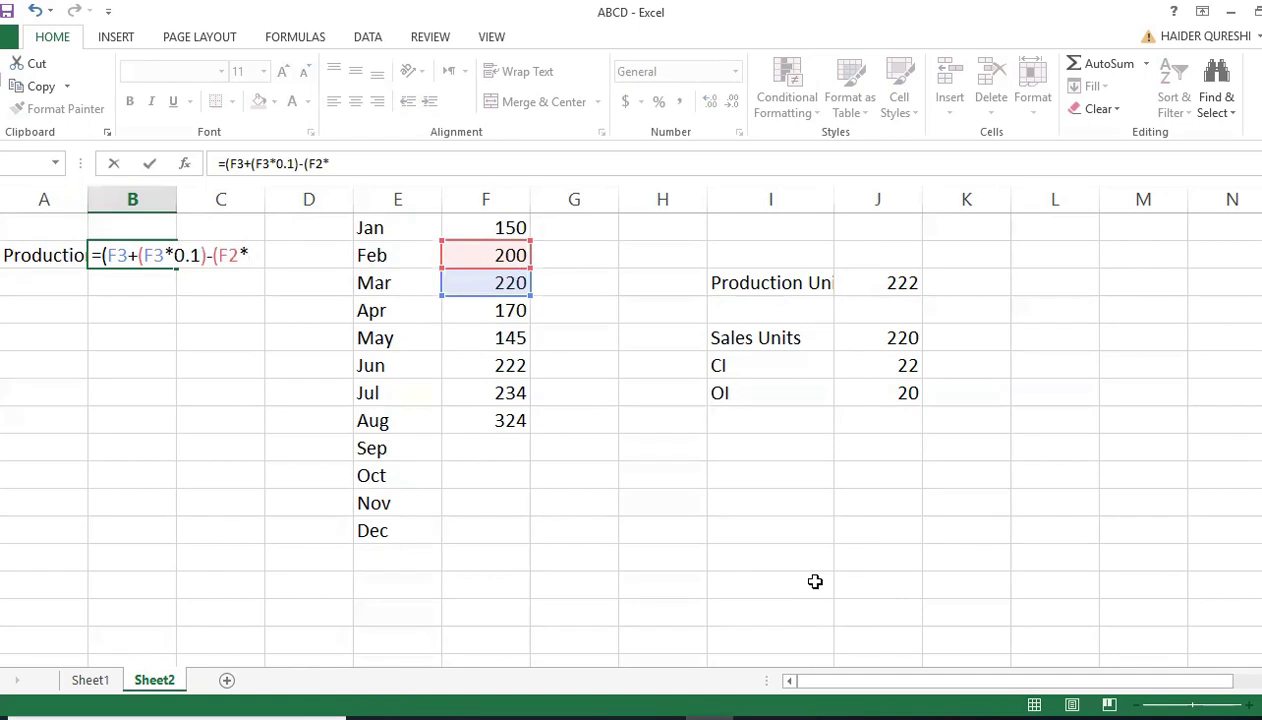
pyautogui.write('0.1')
pyautogui.write(')')
pyautogui.write(')')
pyautogui.press('Return')
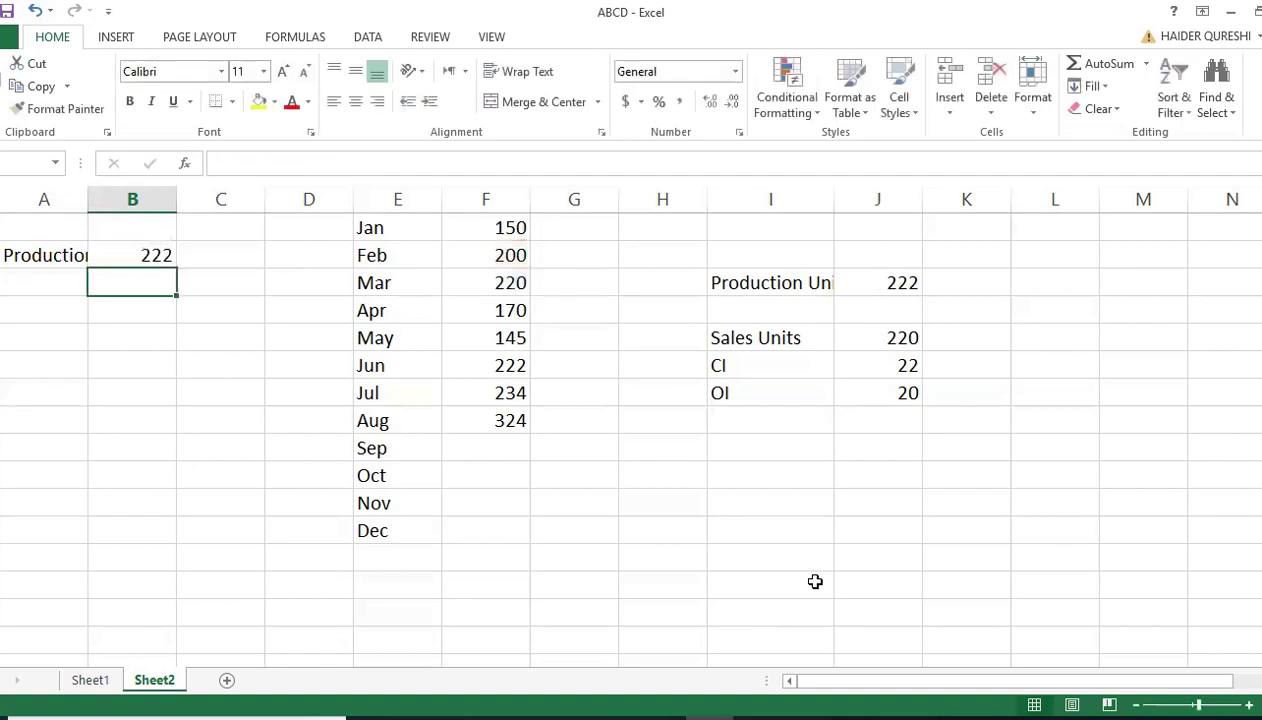
pyautogui.press('Down')
pyautogui.press('Left')
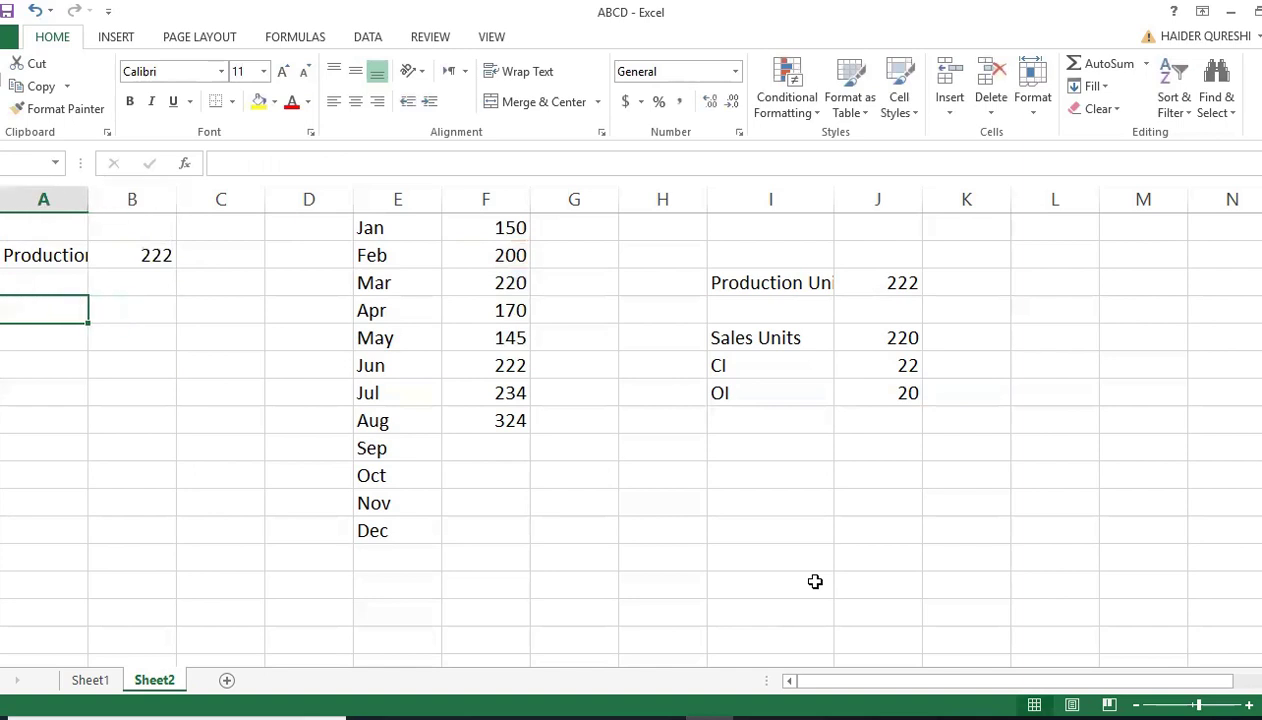
# Label A4 Production and enter =(F3*1.1)-(F2*0.1) in B4, giving 222
pyautogui.write('Production')
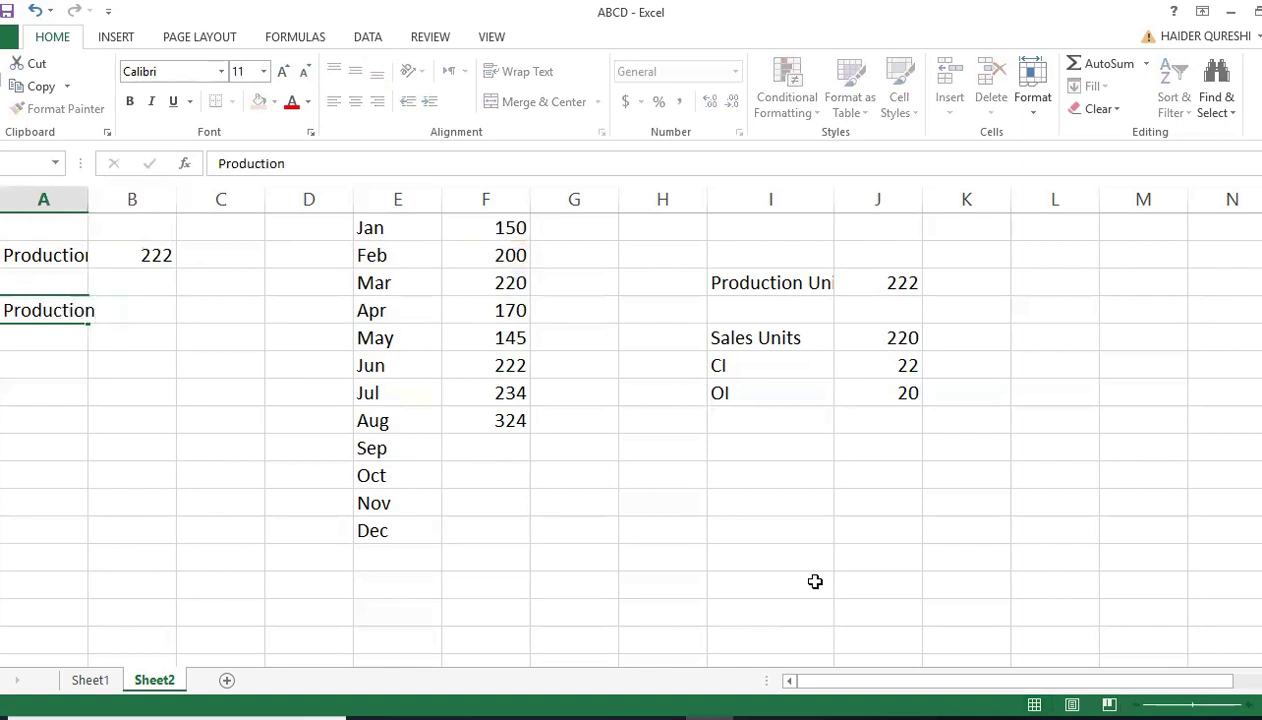
pyautogui.press('Tab')
pyautogui.write('=(')
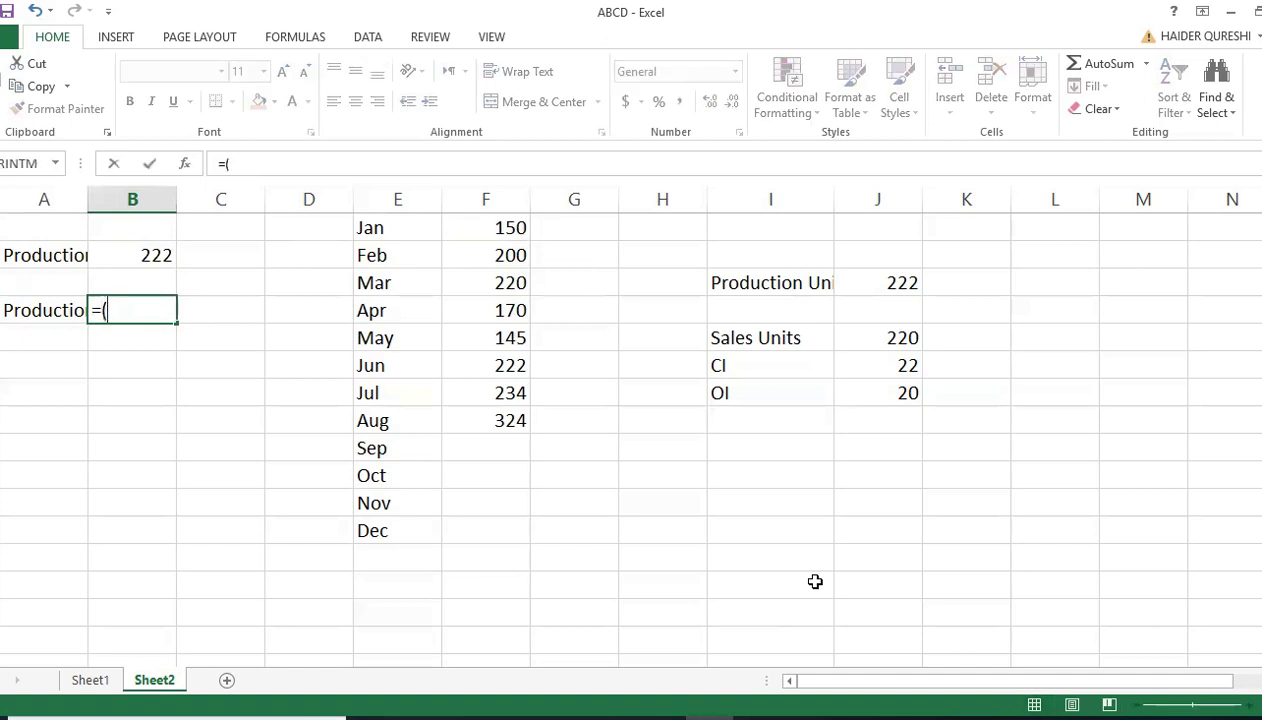
pyautogui.press('Right')
pyautogui.press('Right')
pyautogui.press('Up')
pyautogui.press('Right')
pyautogui.press('Right')
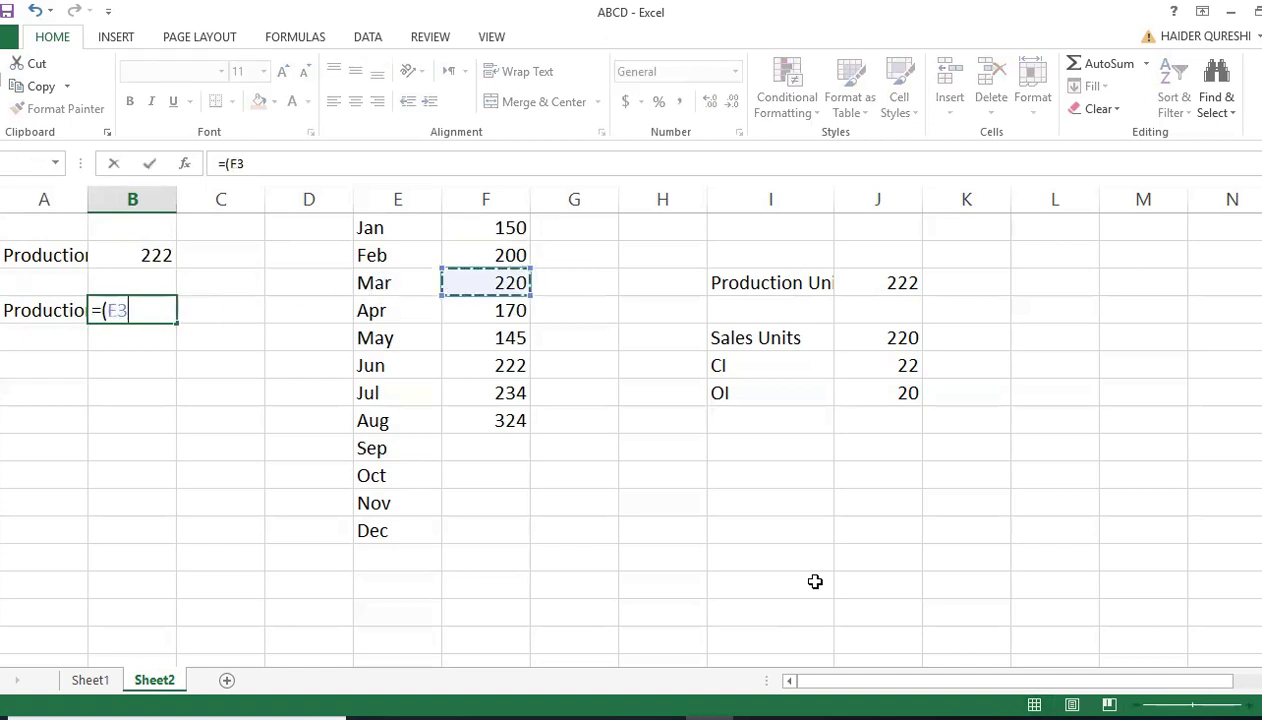
pyautogui.write('*1.1')
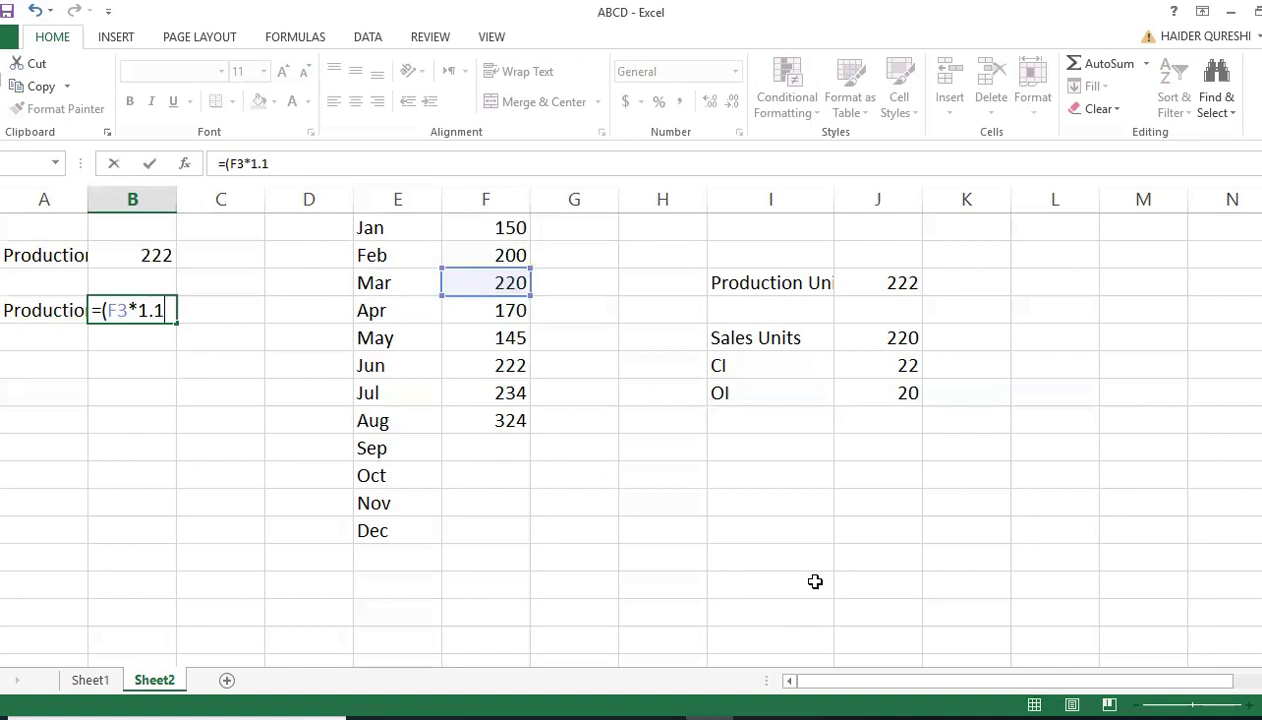
pyautogui.write(')-')
pyautogui.write('(')
pyautogui.press('Right')
pyautogui.press('Right')
pyautogui.press('Right')
pyautogui.press('Up')
pyautogui.press('Up')
pyautogui.press('Right')
pyautogui.write('*0.1)')
pyautogui.press('Return')
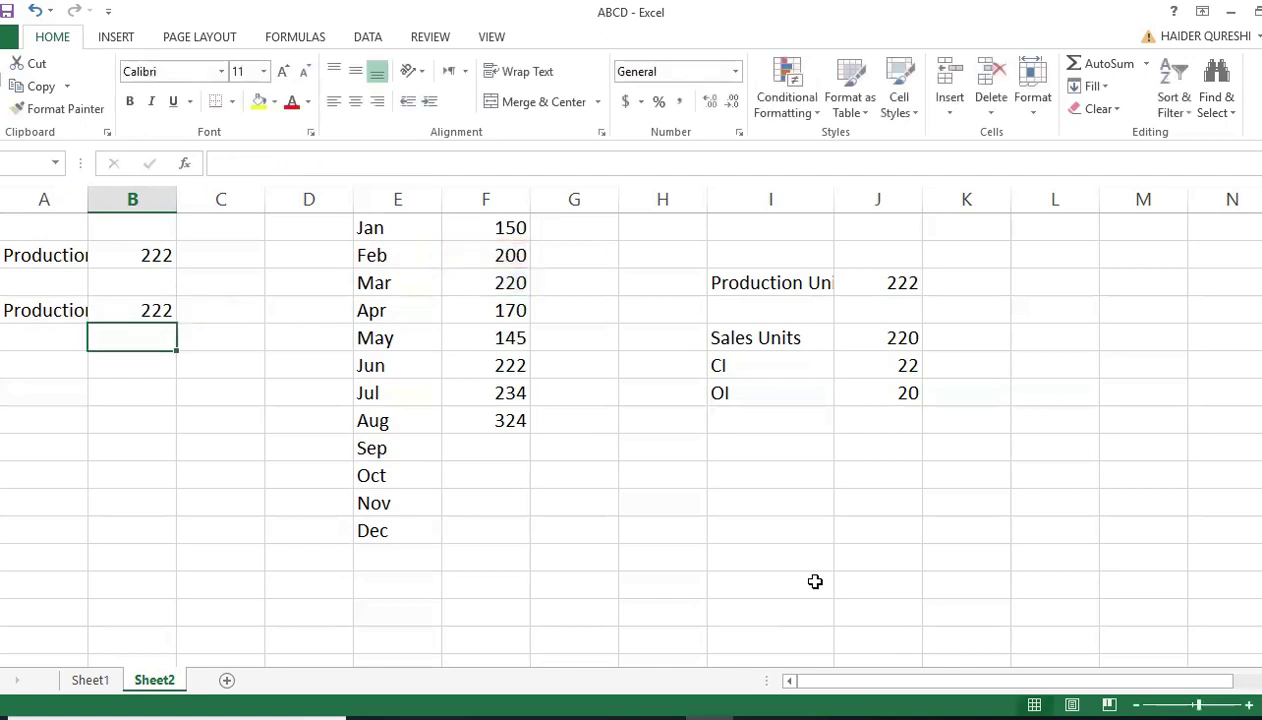
# Recheck the new formula and compare both Production results
pyautogui.press('Up')
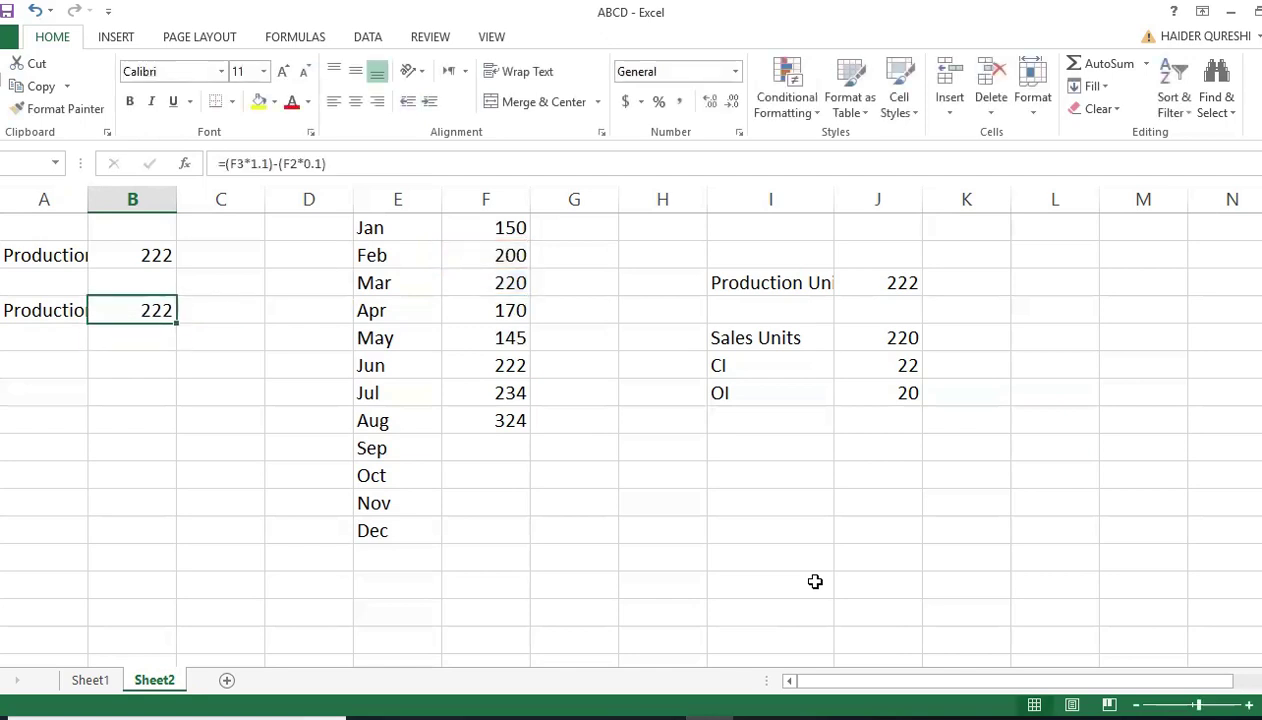
pyautogui.press('Up')
pyautogui.press('Up')
pyautogui.press('Down')
pyautogui.press('Down')
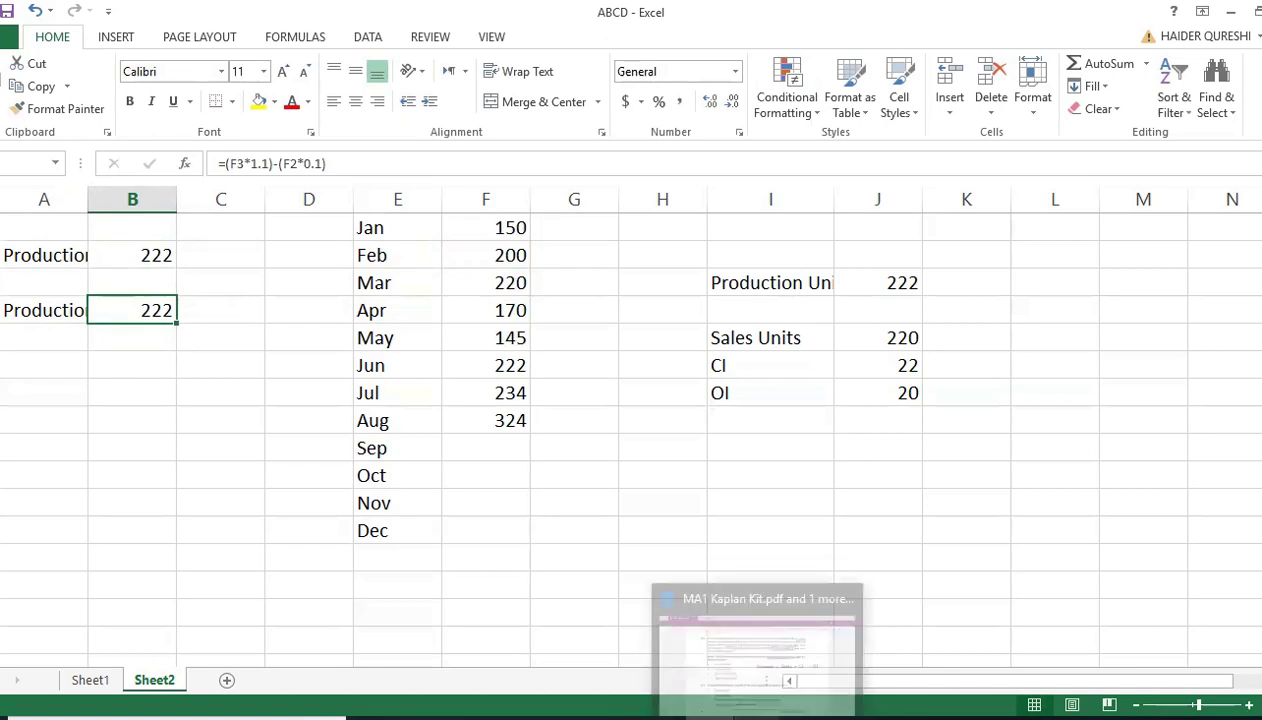
# Compare Kaplan question 151 in the PDF against the March sales value in the workbook
pyautogui.click(745, 690)
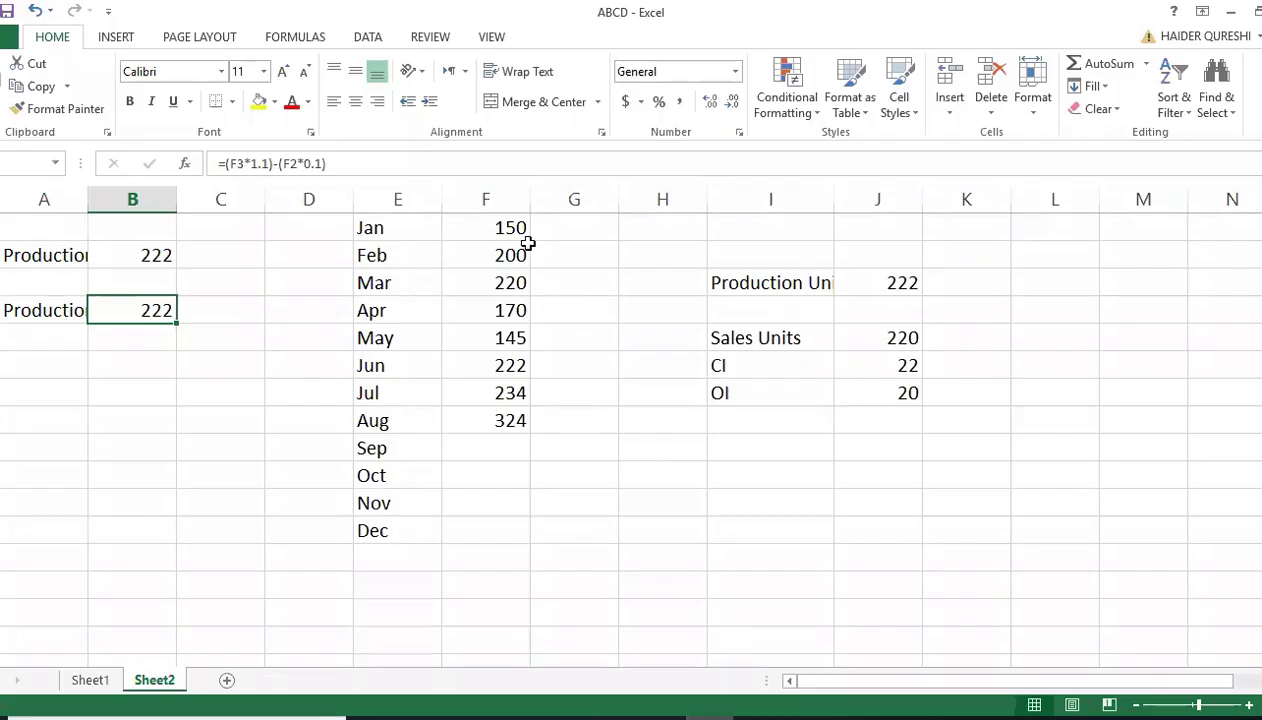
pyautogui.click(511, 228)
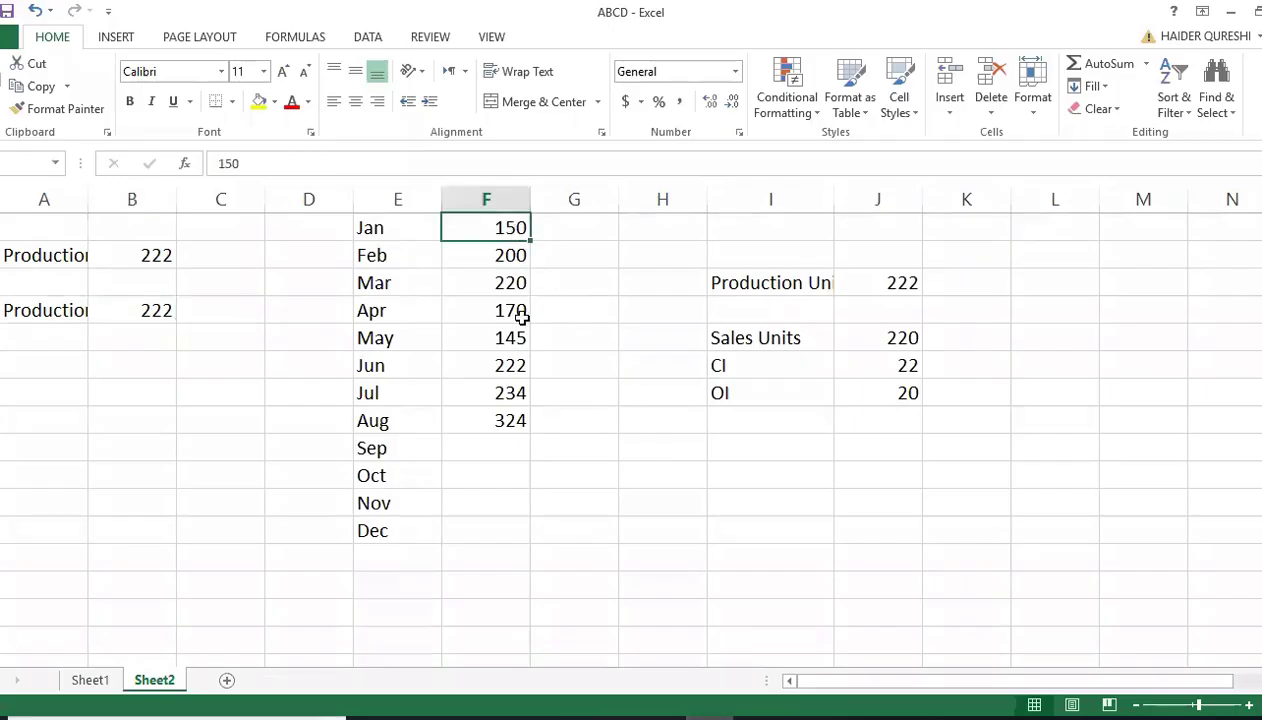
pyautogui.click(510, 285)
pyautogui.click(749, 709)
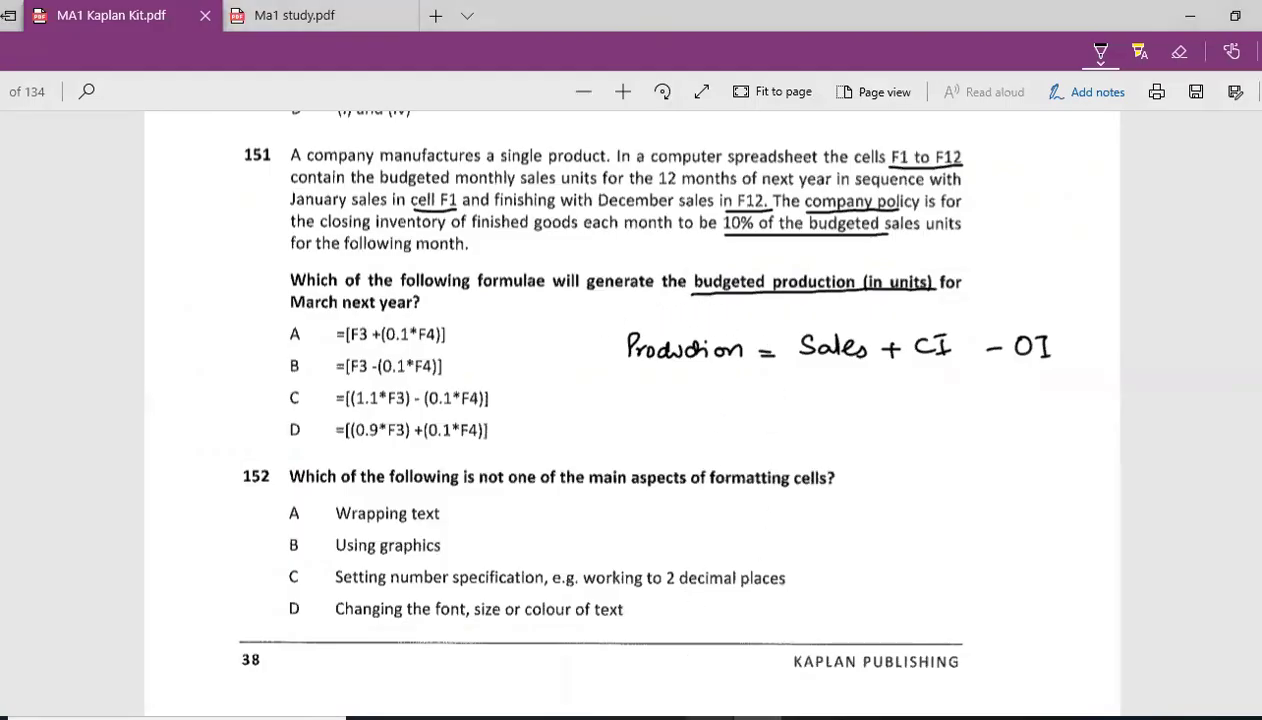
pyautogui.click(700, 712)
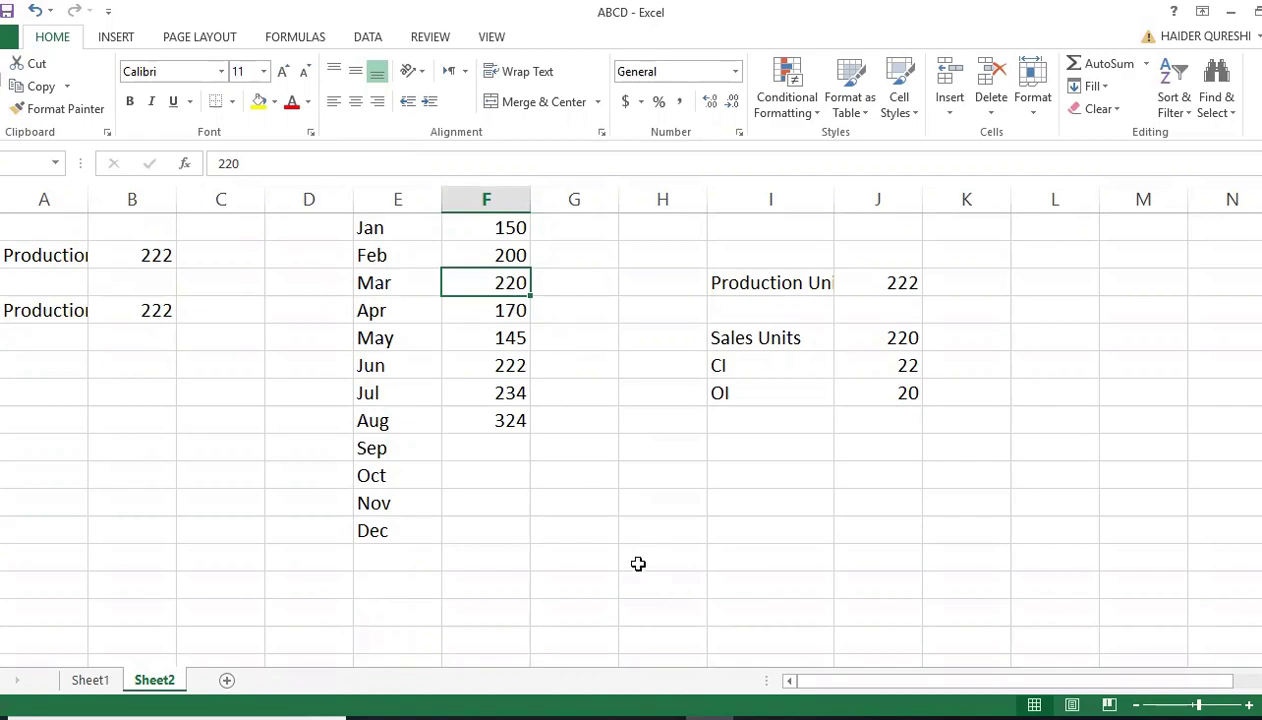
pyautogui.click(757, 712)
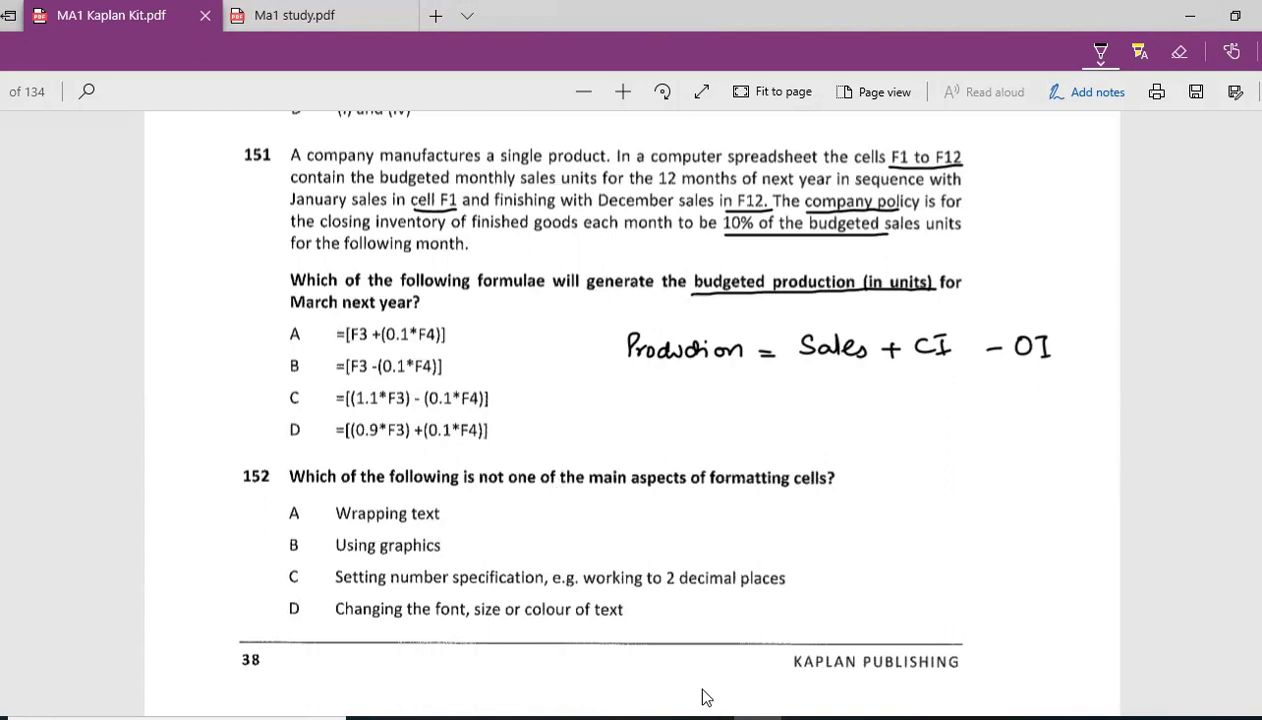
# Ink marks over 'March' and beside question 151, then return to the Excel workbook
pyautogui.moveTo(293, 303); pyautogui.dragTo(330, 302)
pyautogui.moveTo(229, 294)
pyautogui.mouseDown()
pyautogui.moveTo(224, 305)
pyautogui.moveTo(243, 312)
pyautogui.moveTo(268, 284)
pyautogui.mouseUp()
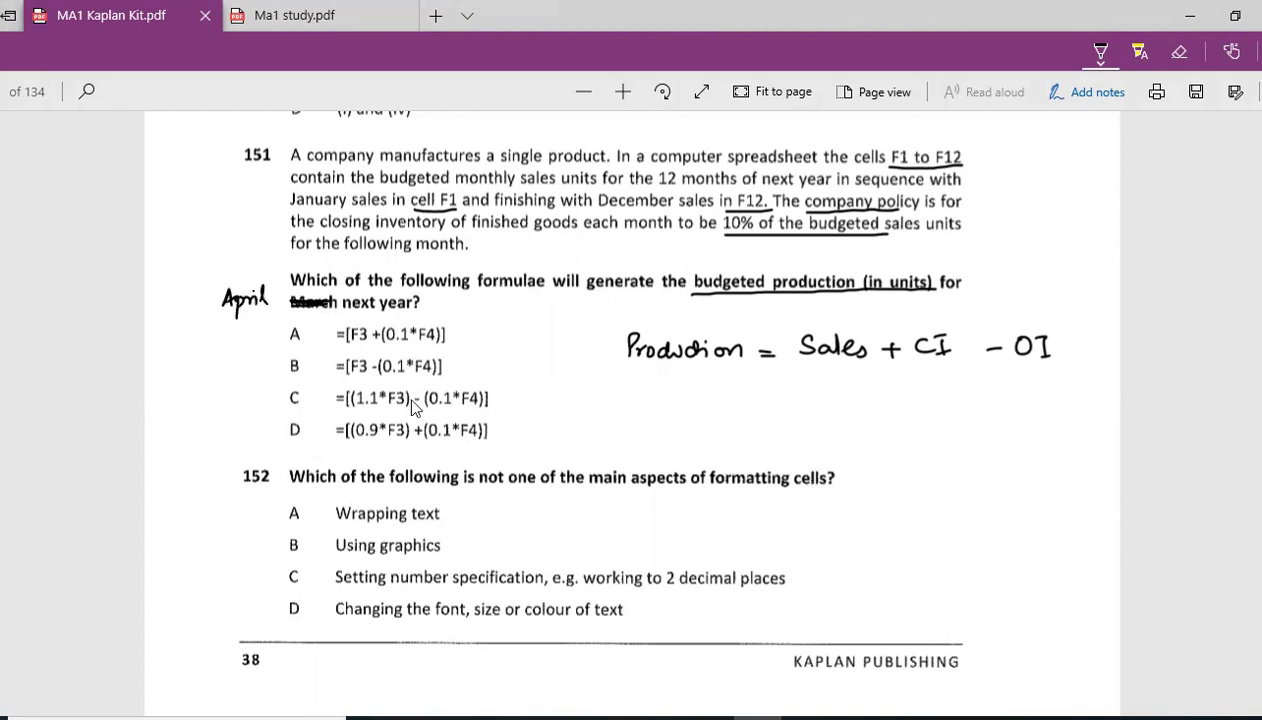
pyautogui.click(708, 715)
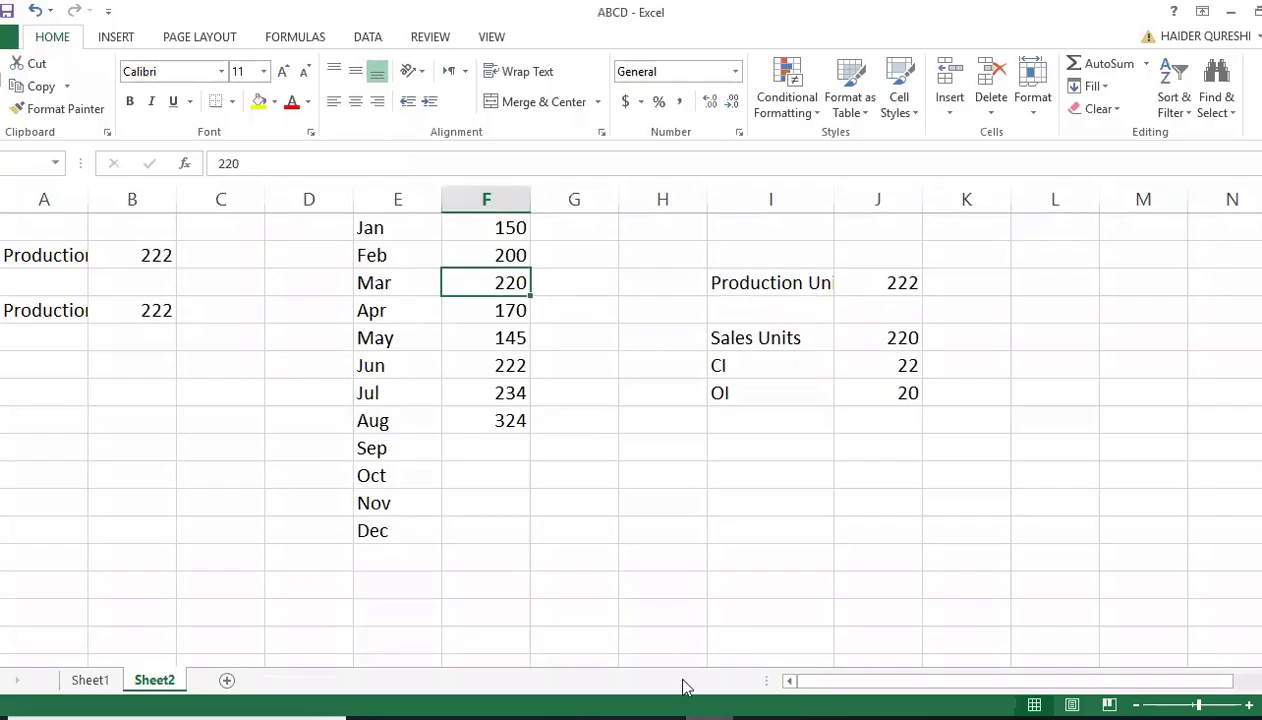
# Clear the Production formulas from B2 and B4
pyautogui.press('Left')
pyautogui.press('Left')
pyautogui.press('Left')
pyautogui.press('Left')
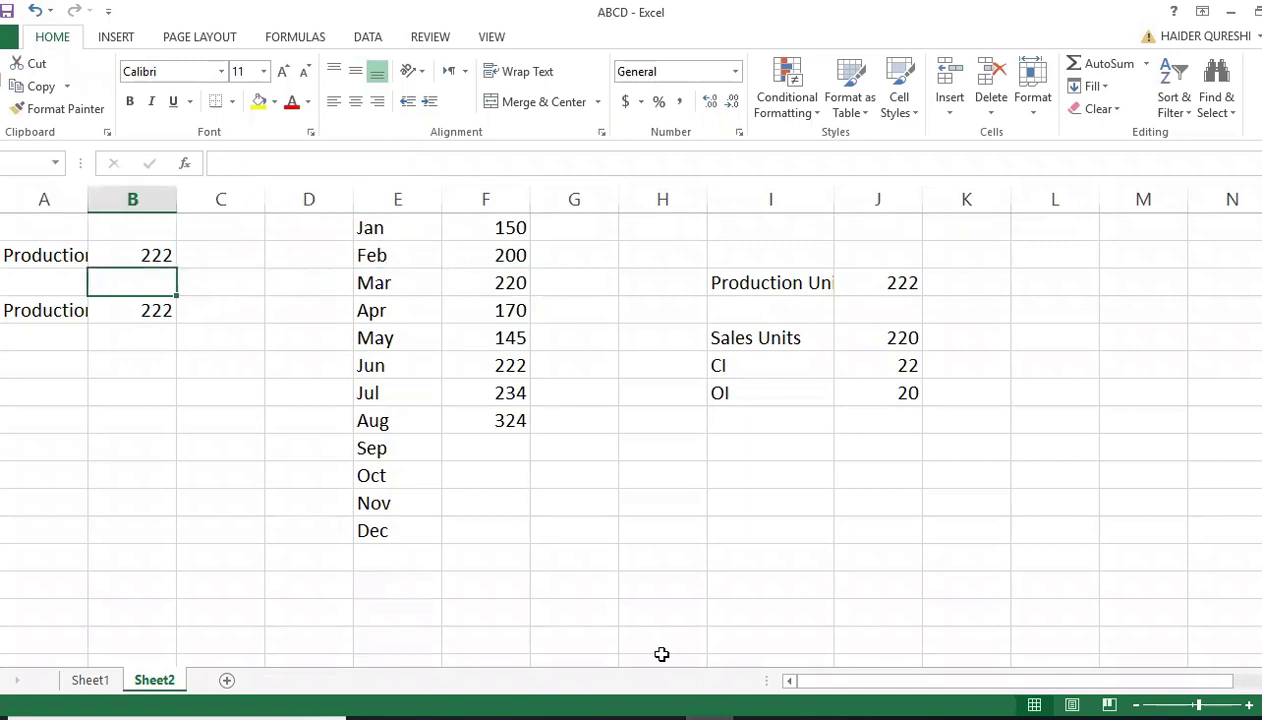
pyautogui.press('Up')
pyautogui.press('F2')
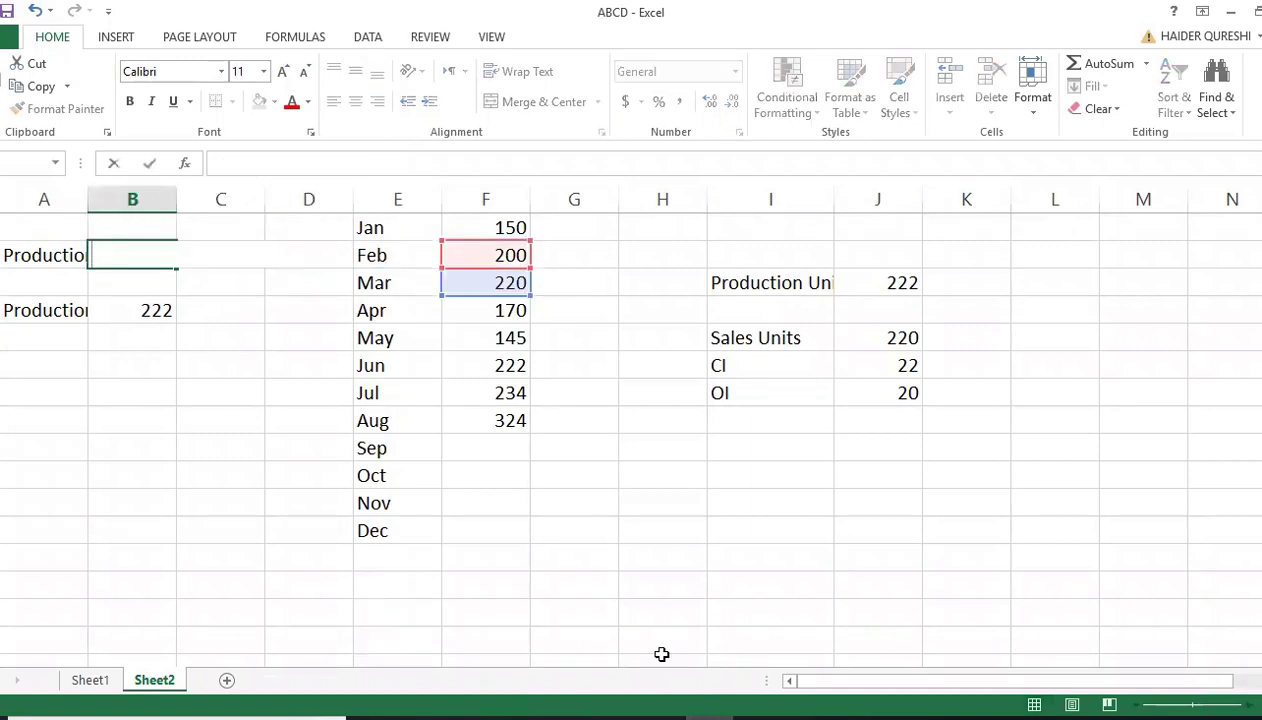
pyautogui.press('Escape')
pyautogui.press('Down')
pyautogui.press('Down')
pyautogui.press('F2')
pyautogui.press('Escape')
pyautogui.press('Delete')
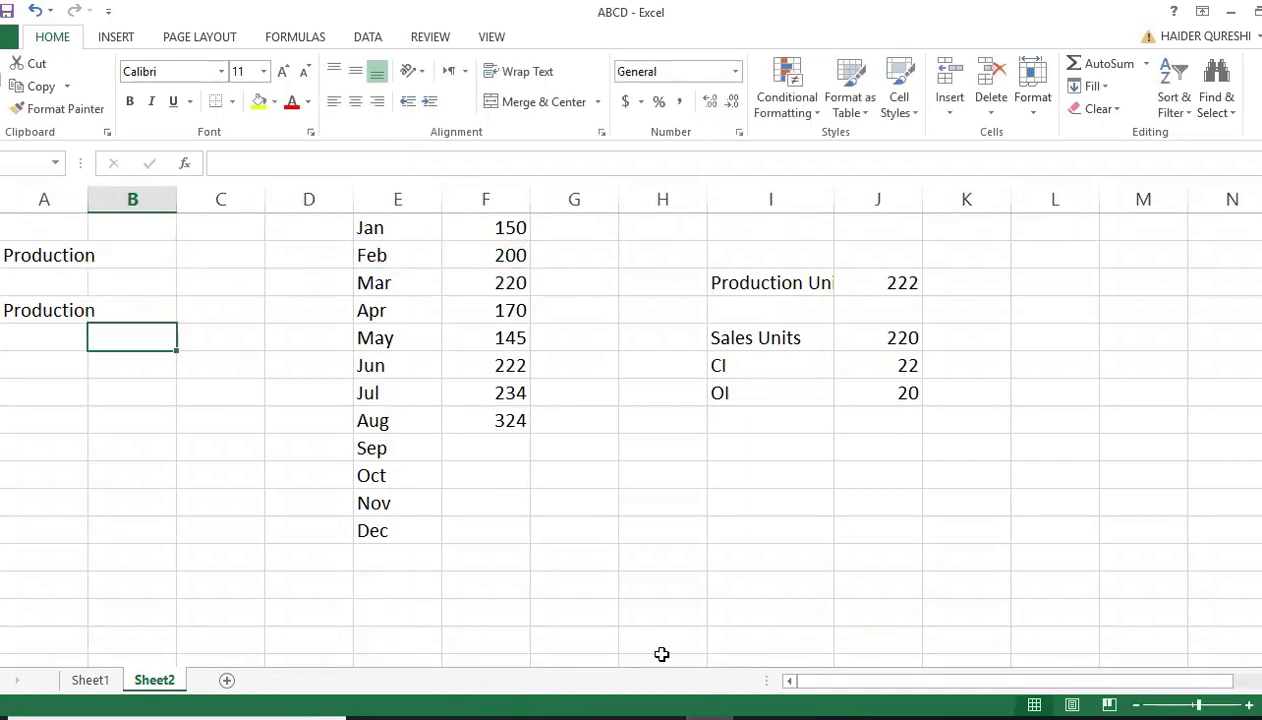
# Enter =(F4*1.1)-(F3*0.1) in B4, giving 165 for April
pyautogui.write('=')
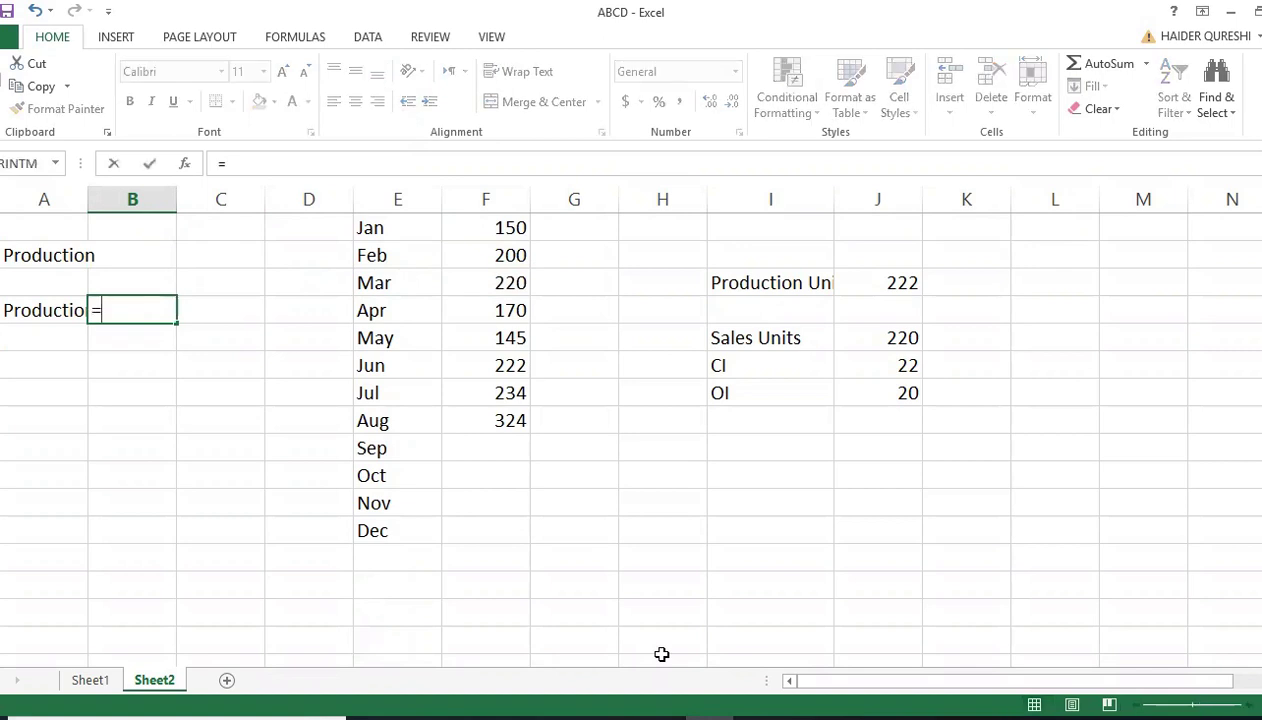
pyautogui.write('(C4')
pyautogui.press('Right')
pyautogui.press('Right')
pyautogui.press('Right')
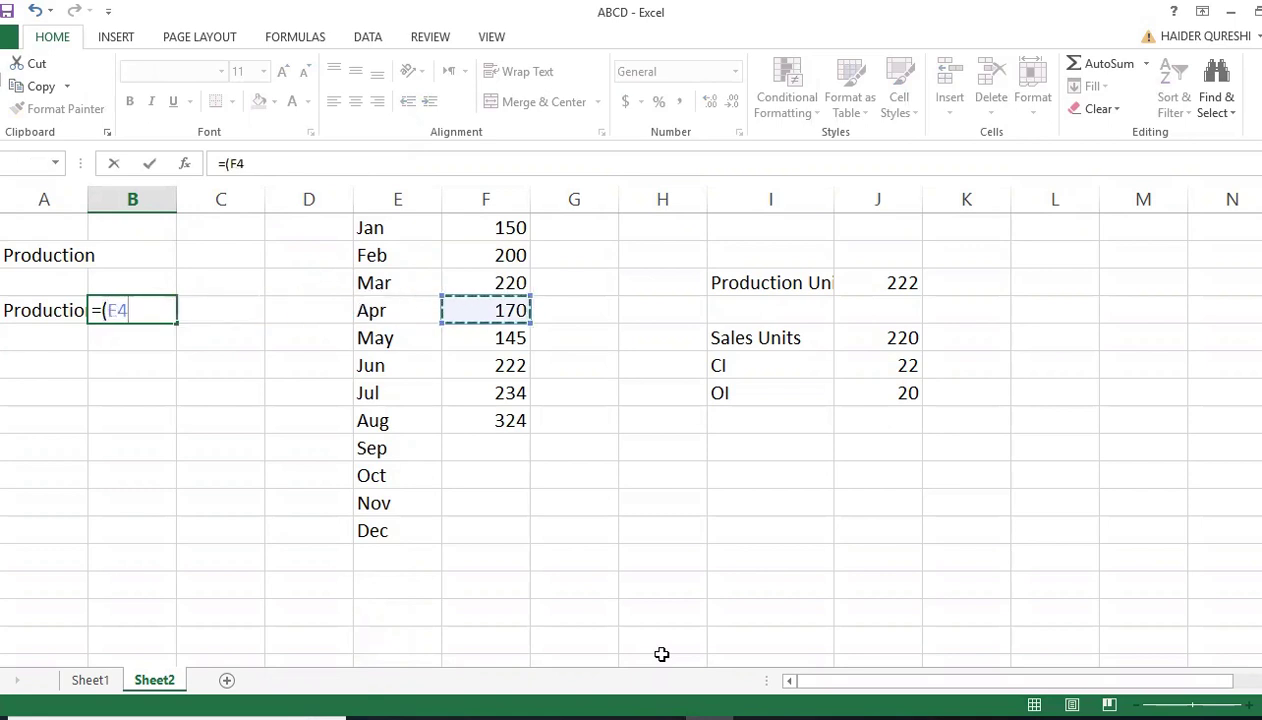
pyautogui.write('*')
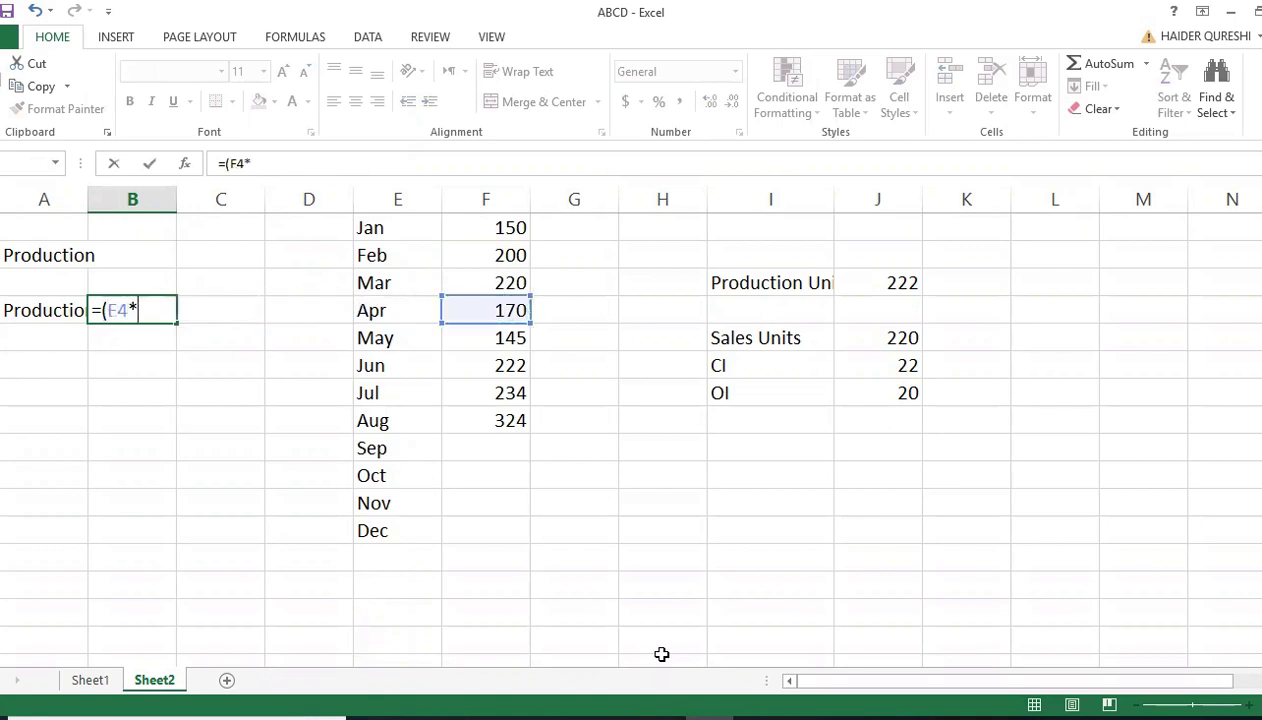
pyautogui.write('1.')
pyautogui.write(')')
pyautogui.write('-(')
pyautogui.press('Right')
pyautogui.press('Right')
pyautogui.press('Right')
pyautogui.press('Up')
pyautogui.press('Right')
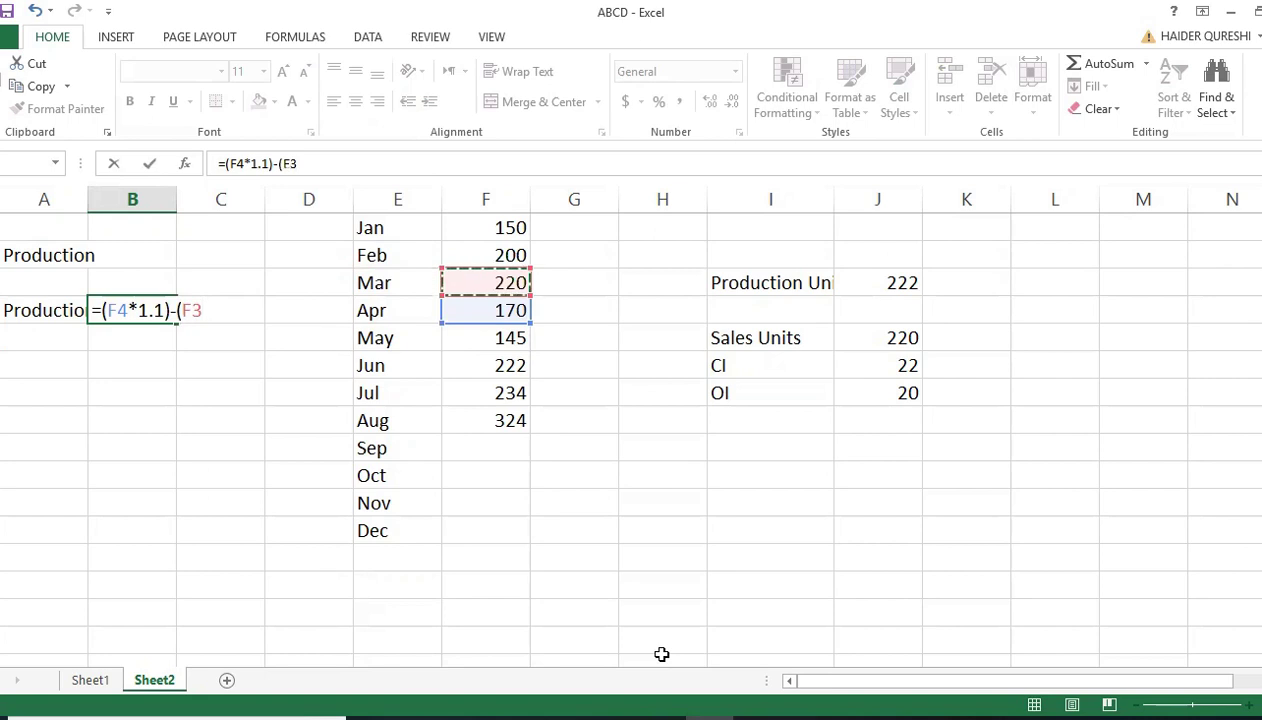
pyautogui.write('*')
pyautogui.write('0.1')
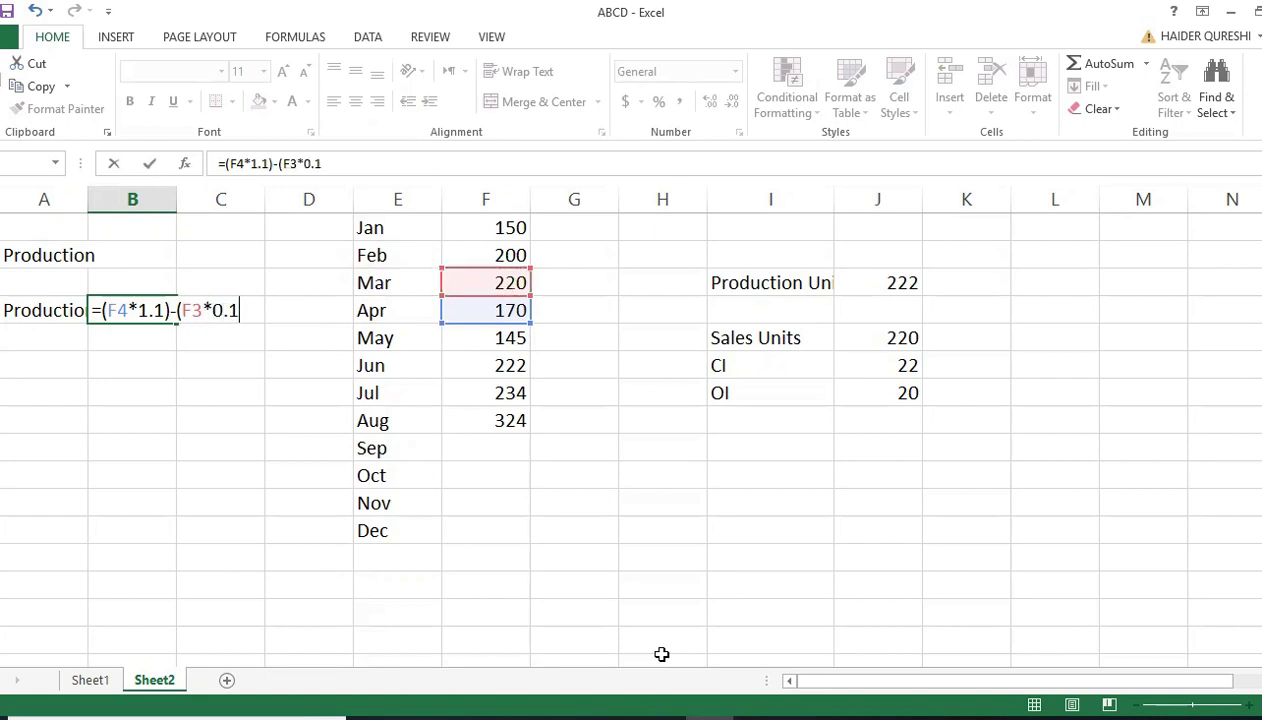
pyautogui.write(')')
pyautogui.press('Return')
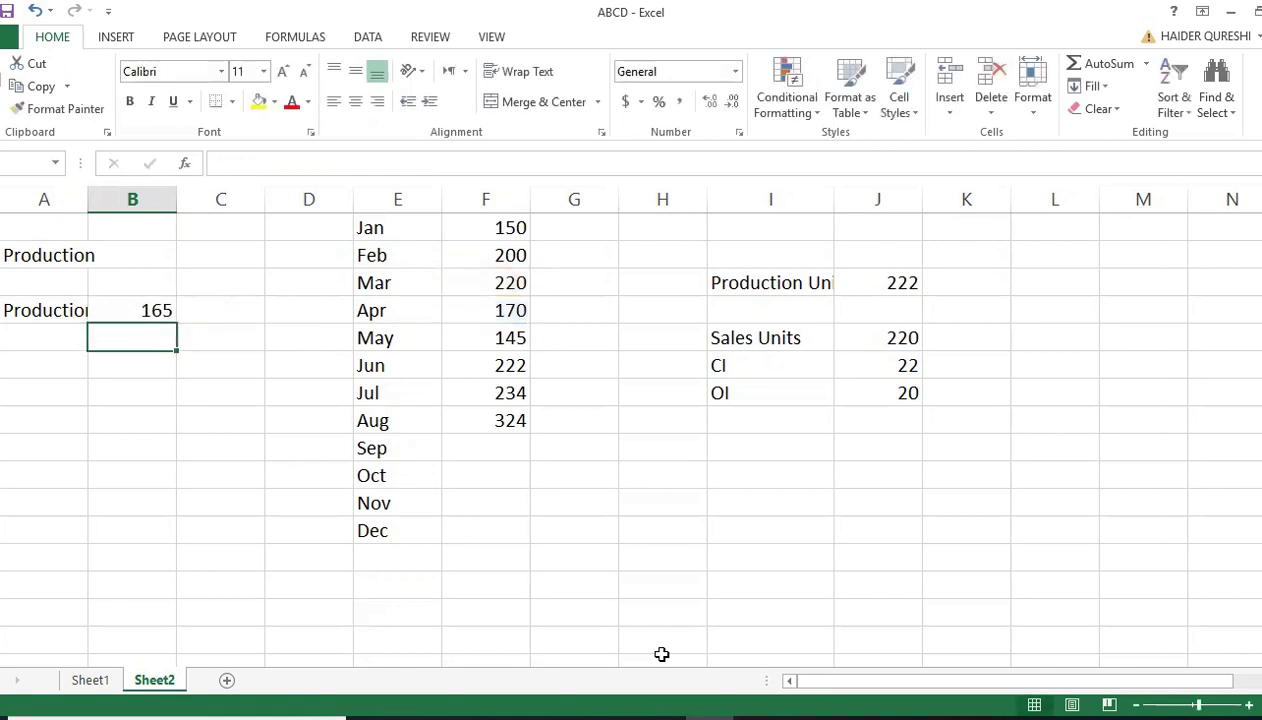
# Recheck B4's formula, then move back to B2
pyautogui.press('Up')
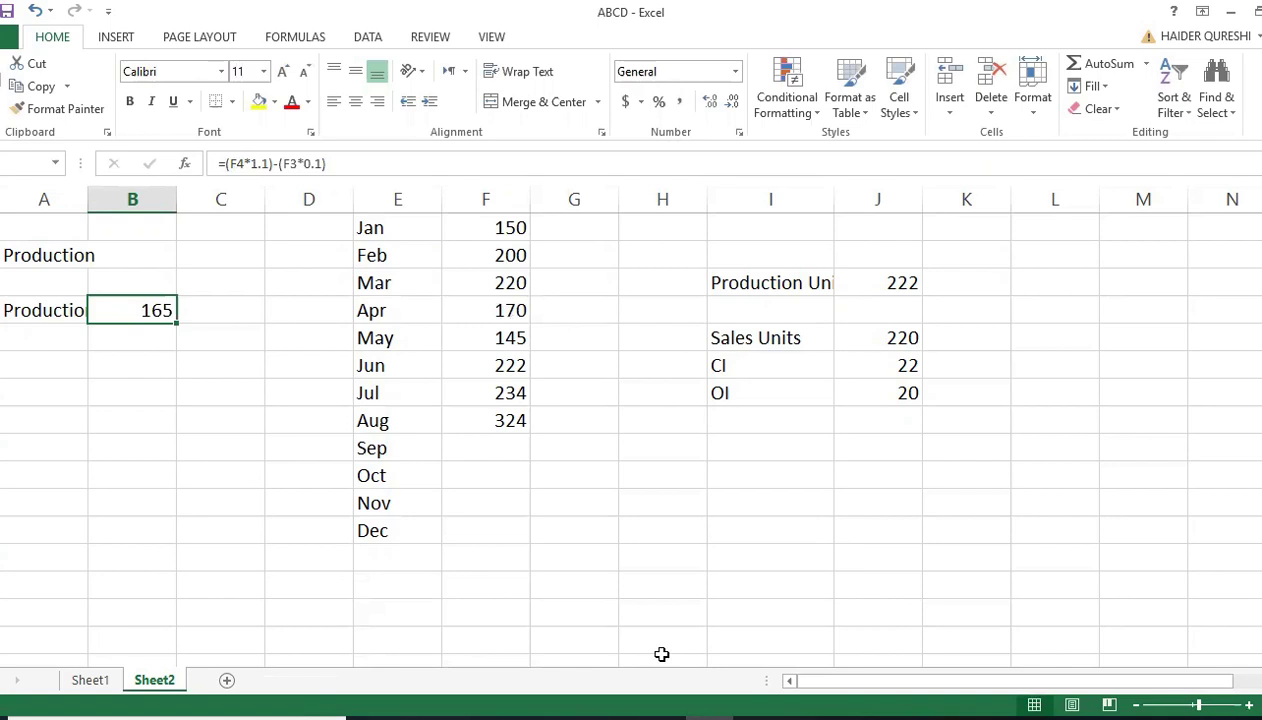
pyautogui.press('Down')
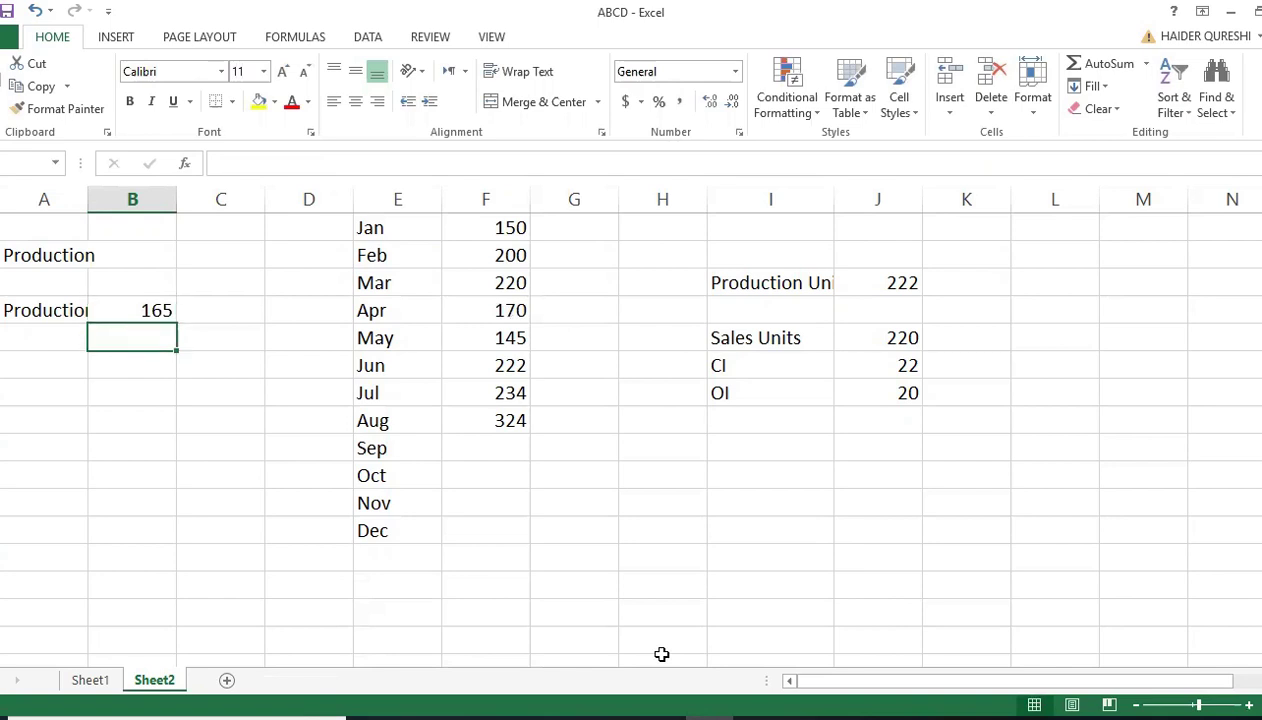
pyautogui.press('Left')
pyautogui.press('Down')
pyautogui.press('Up')
pyautogui.press('Up')
pyautogui.press('Up')
pyautogui.press('Up')
pyautogui.press('Right')
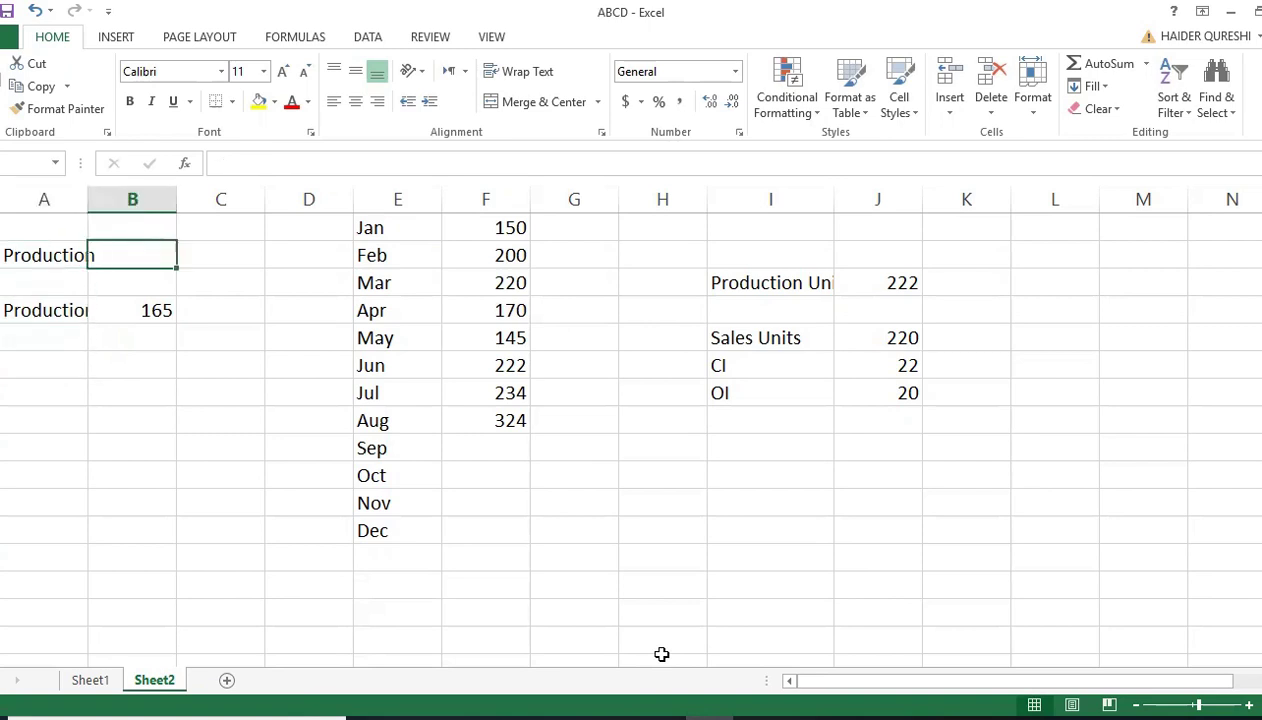
# Enter =F4+(F4*0.1)-(F3*10) in B2 as a first attempt
pyautogui.write('=')
pyautogui.press('Right')
pyautogui.press('Right')
pyautogui.press('Right')
pyautogui.press('Right')
pyautogui.press('Down')
pyautogui.press('Down')
pyautogui.write('+(')
pyautogui.press('Right')
pyautogui.press('Right')
pyautogui.press('Right')
pyautogui.press('Right')
pyautogui.press('Down')
pyautogui.press('Down')
pyautogui.write('*0.1)')
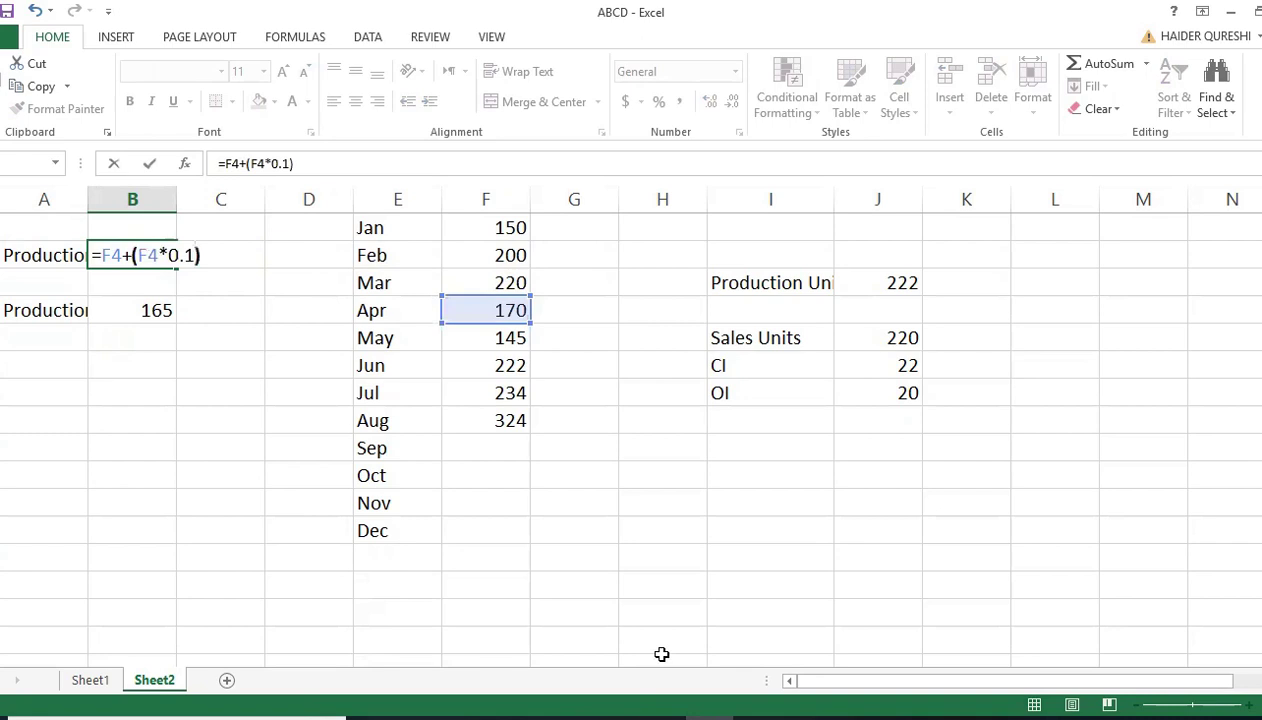
pyautogui.write('-(')
pyautogui.press('Right')
pyautogui.press('Right')
pyautogui.press('Right')
pyautogui.press('Right')
pyautogui.press('Down')
pyautogui.write('*10)')
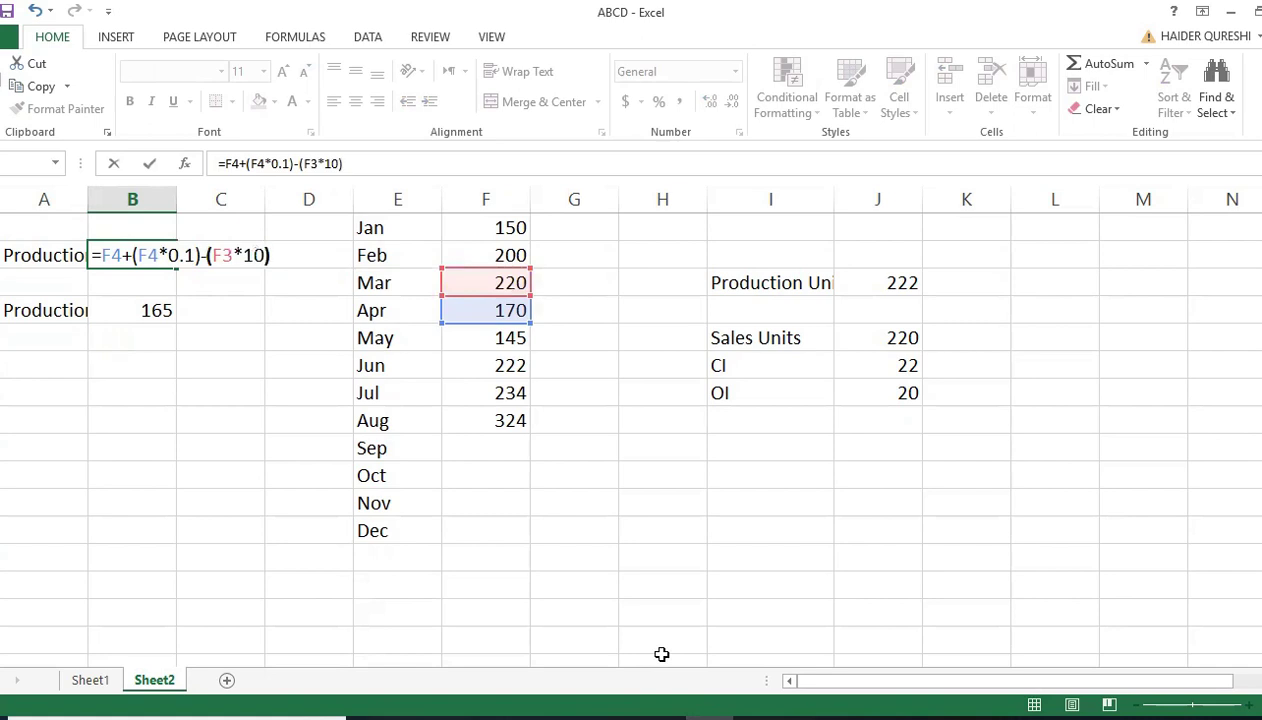
pyautogui.press('Return')
pyautogui.press('Up')
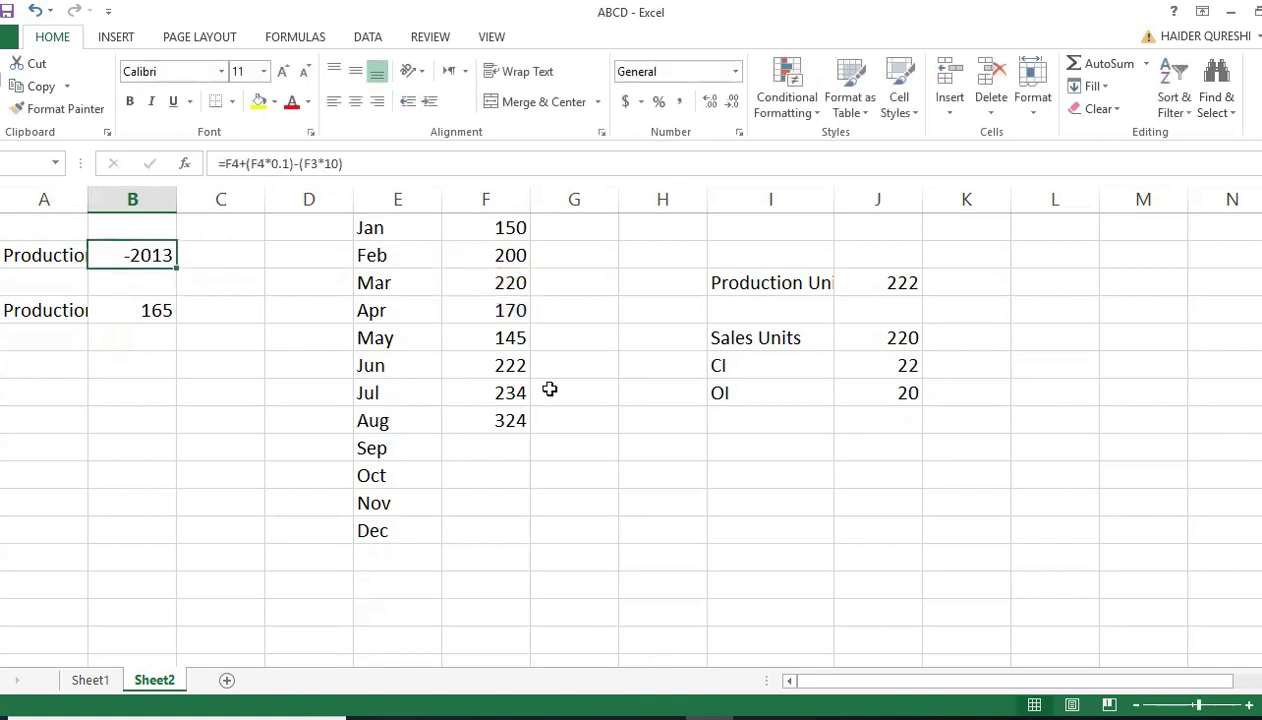
# Correct F3*10 to F3*0.1 in B2's formula so it returns 165
pyautogui.click(334, 164)
pyautogui.press('BackSpace')
pyautogui.press('BackSpace')
pyautogui.write('0.1')
pyautogui.press('Return')
pyautogui.press('Up')
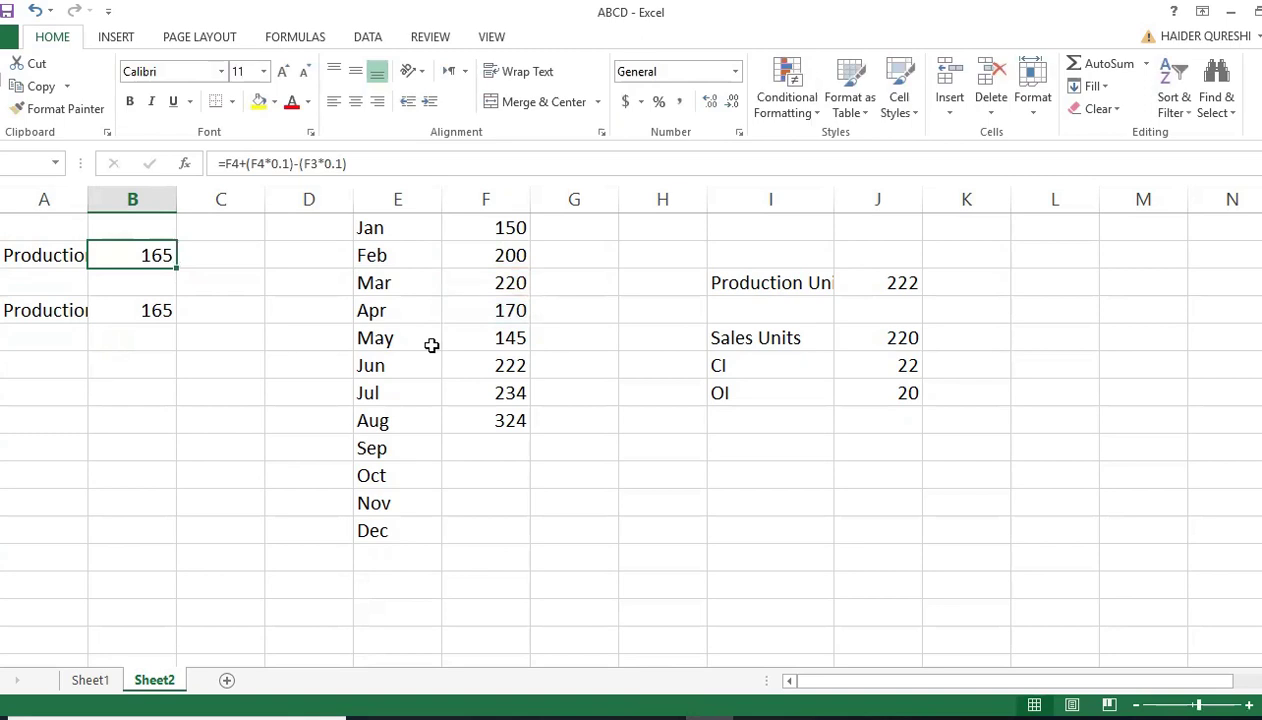
pyautogui.click(389, 162)
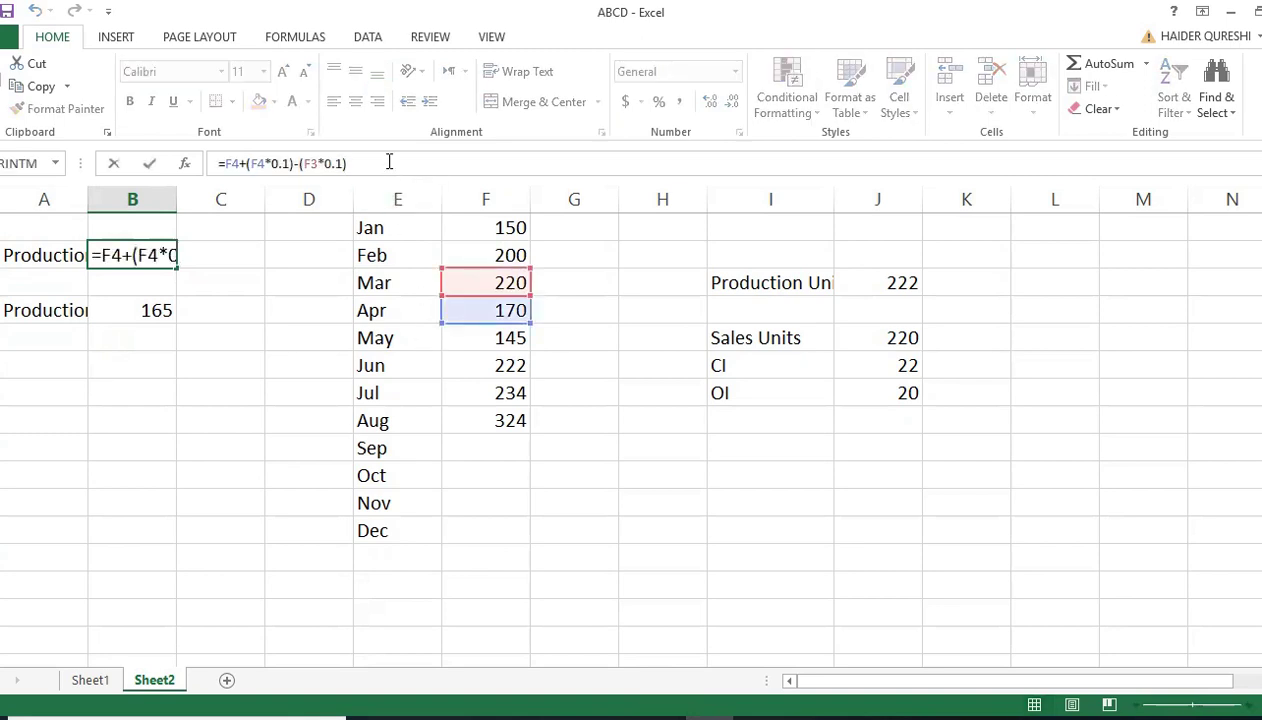
pyautogui.click(138, 315)
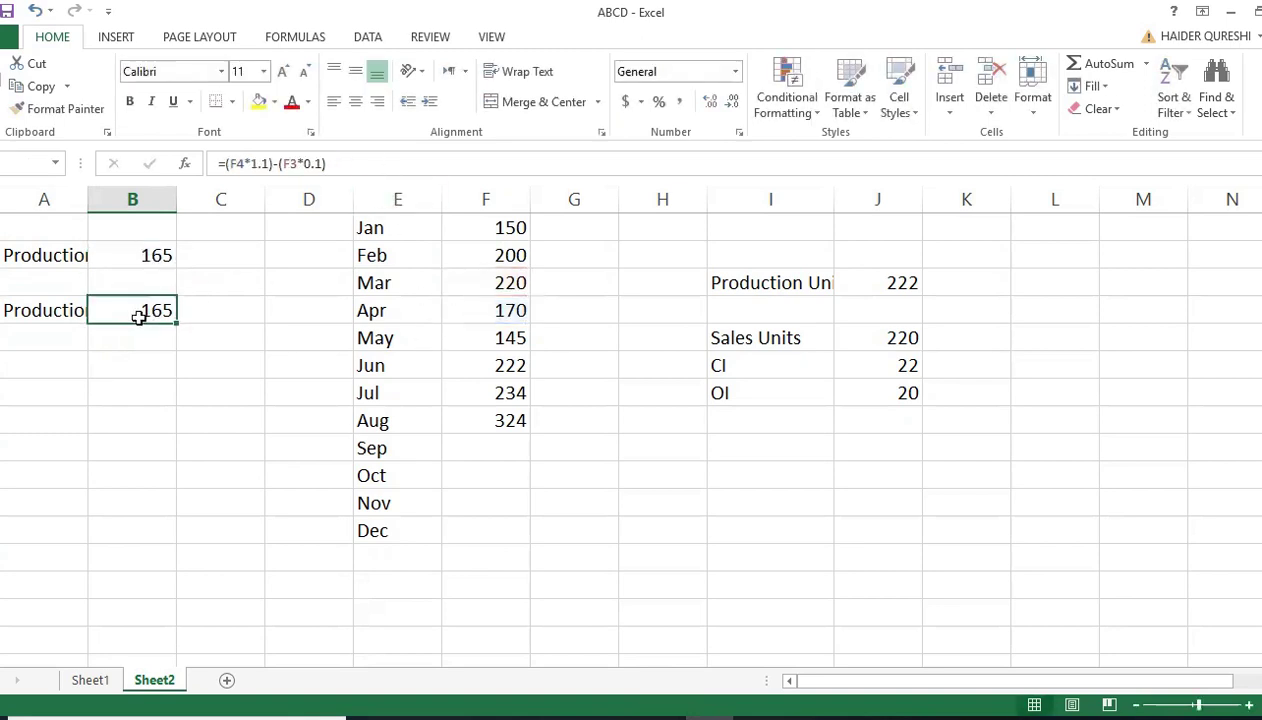
pyautogui.moveTo(744, 714)
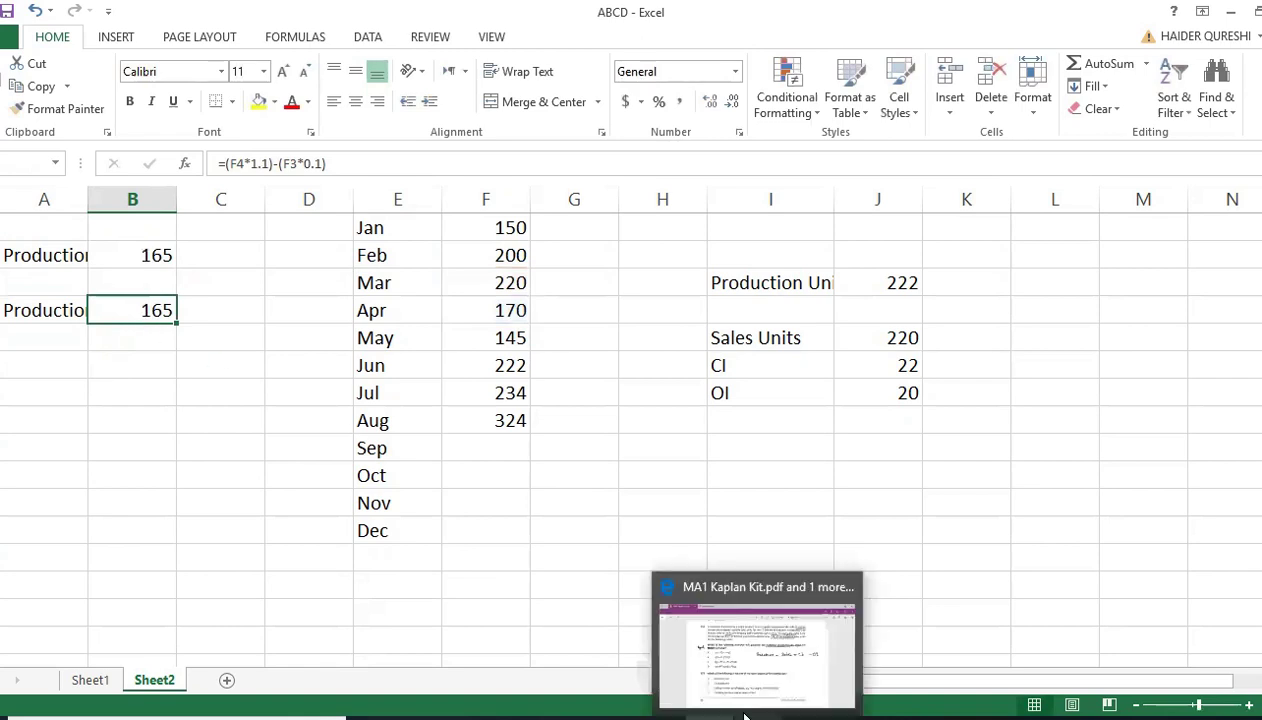
# Glance at the Excel workbook, then return to question 151 in the Edge PDF
pyautogui.click(728, 676)
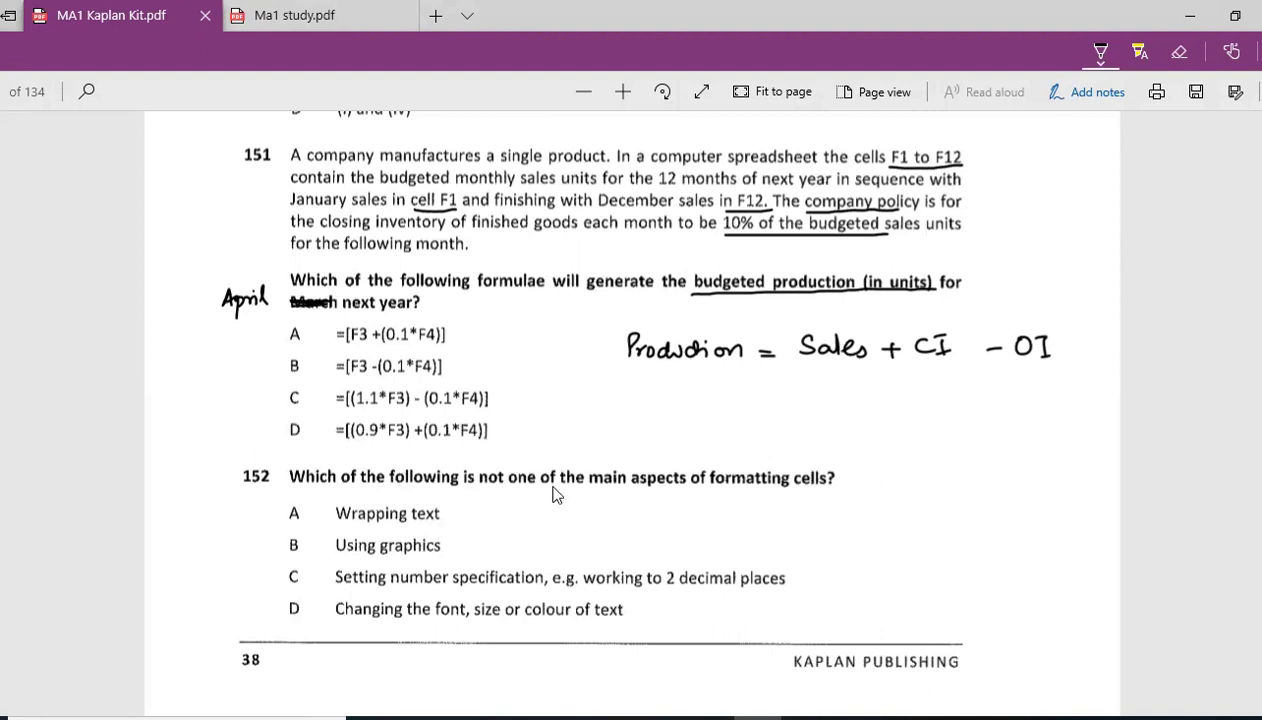
pyautogui.click(710, 712)
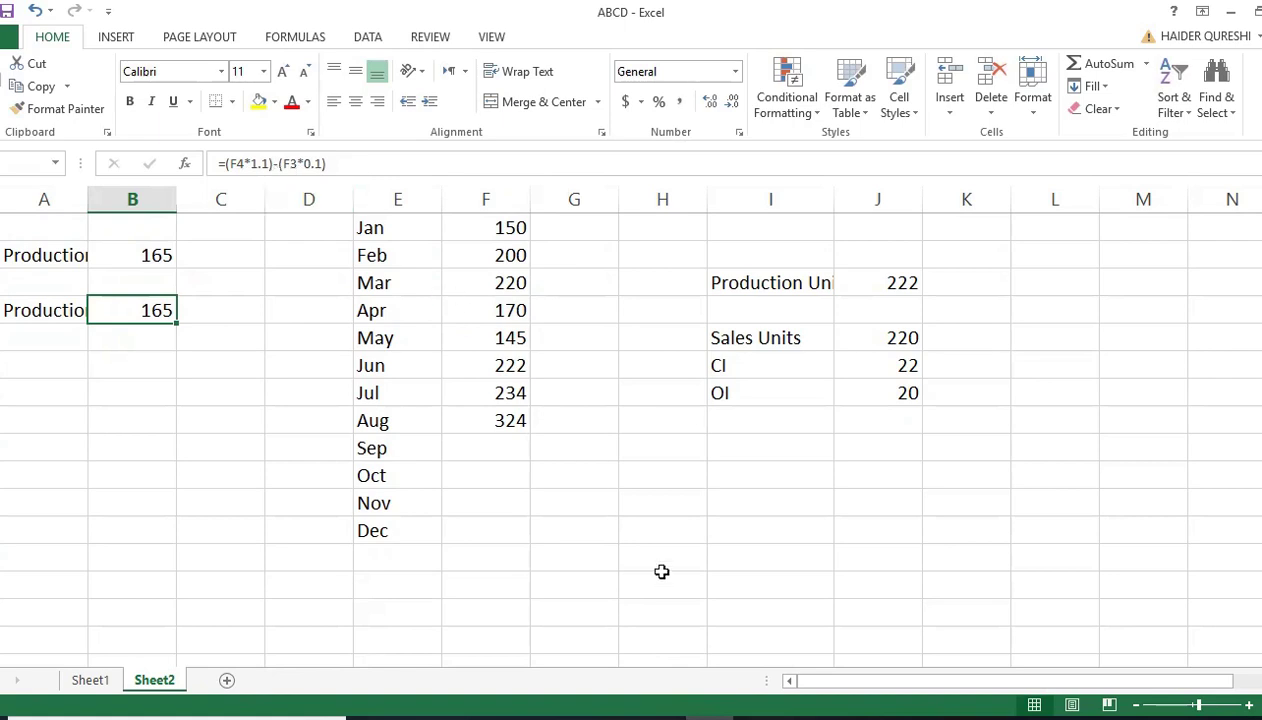
pyautogui.click(710, 714)
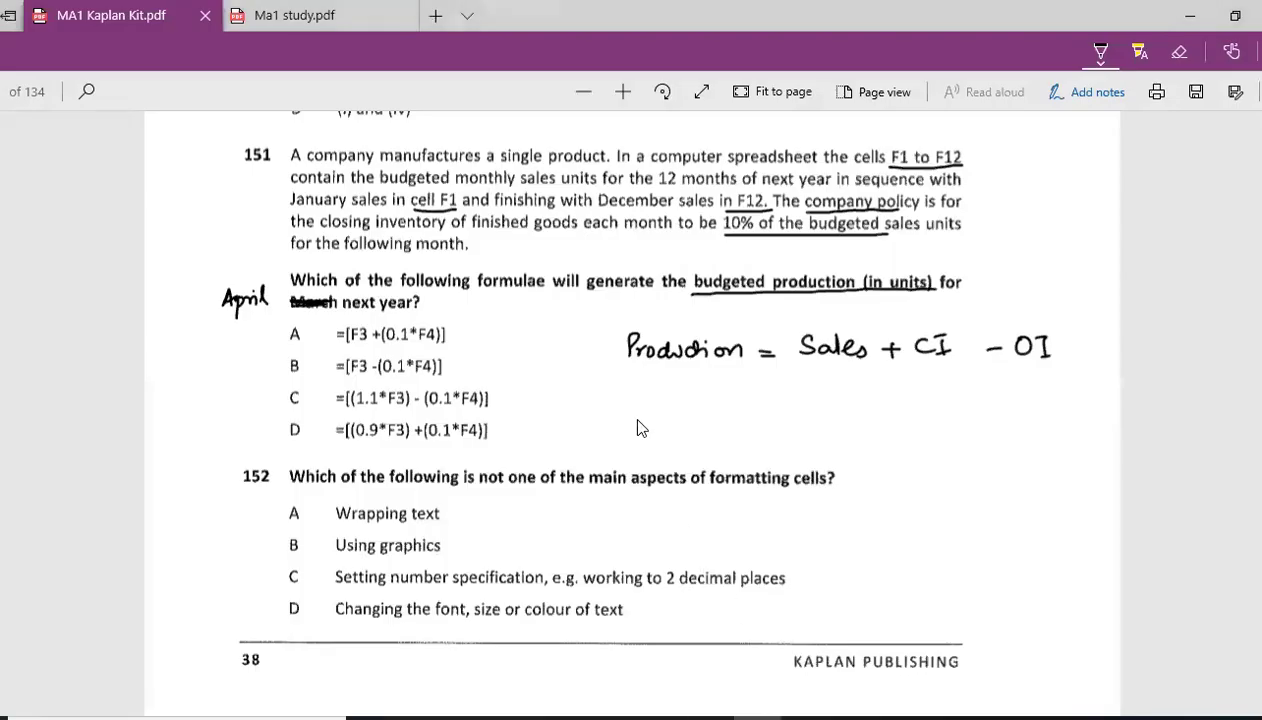
# Handwrite '(F4*1.1) - (' beneath the Production equation, erasing a miswritten stroke
pyautogui.moveTo(613, 382)
pyautogui.mouseDown()
pyautogui.moveTo(612, 413)
pyautogui.moveTo(637, 384)
pyautogui.moveTo(632, 396)
pyautogui.moveTo(650, 400)
pyautogui.mouseUp()
pyautogui.moveTo(646, 390)
pyautogui.mouseDown()
pyautogui.moveTo(646, 410)
pyautogui.moveTo(671, 408)
pyautogui.mouseUp()
pyautogui.moveTo(671, 392)
pyautogui.mouseDown()
pyautogui.moveTo(655, 408)
pyautogui.moveTo(688, 408)
pyautogui.moveTo(653, 406)
pyautogui.moveTo(749, 405)
pyautogui.mouseUp()
pyautogui.click(690, 405)
pyautogui.click(1179, 52)
pyautogui.click(1100, 52)
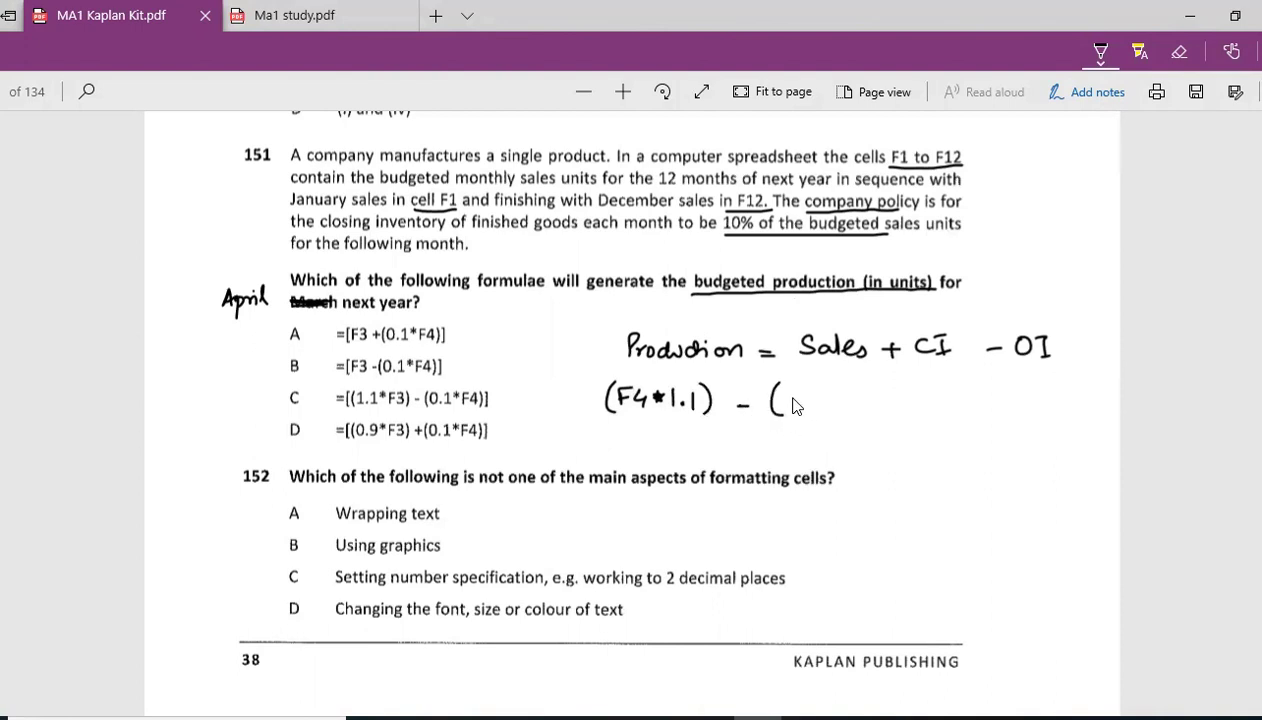
# Ink 'F3*0.1)' to finish the handwritten formula and compare it with Excel
pyautogui.moveTo(787, 407)
pyautogui.mouseDown()
pyautogui.moveTo(800, 388)
pyautogui.moveTo(810, 407)
pyautogui.moveTo(860, 398)
pyautogui.moveTo(900, 417)
pyautogui.mouseUp()
pyautogui.click(877, 407)
pyautogui.moveTo(709, 715)
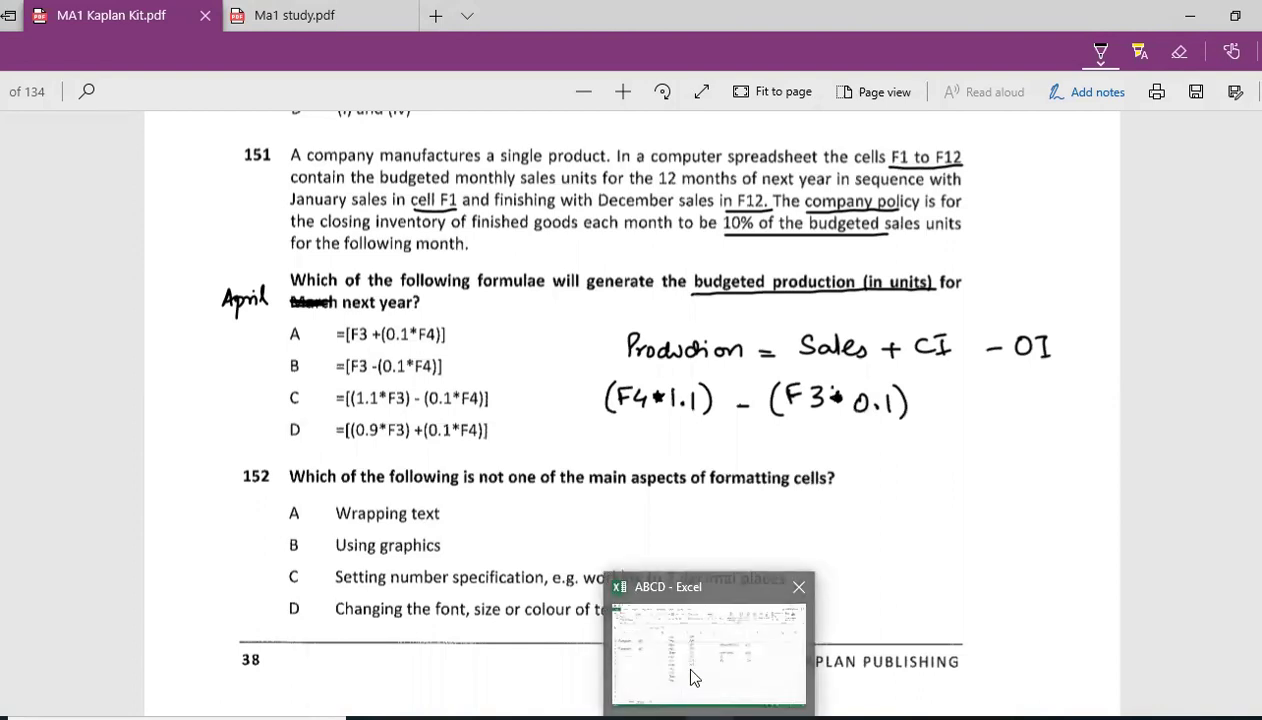
pyautogui.click(695, 678)
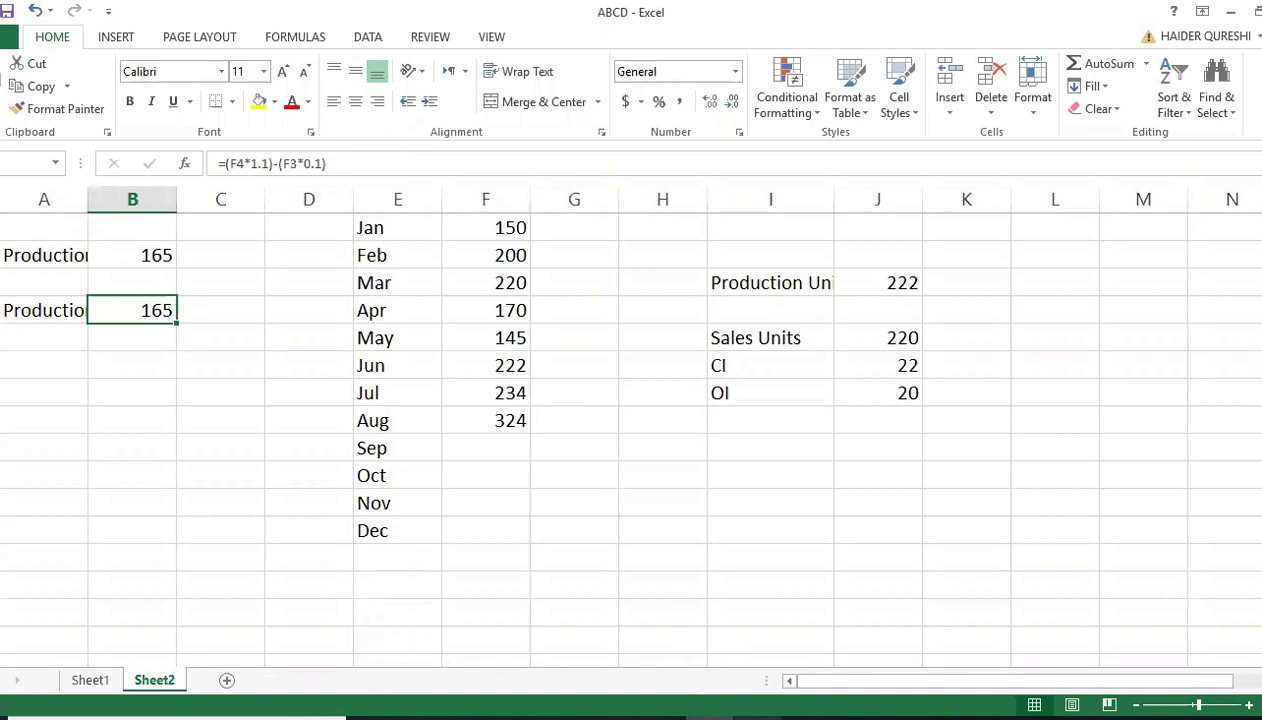
pyautogui.click(748, 714)
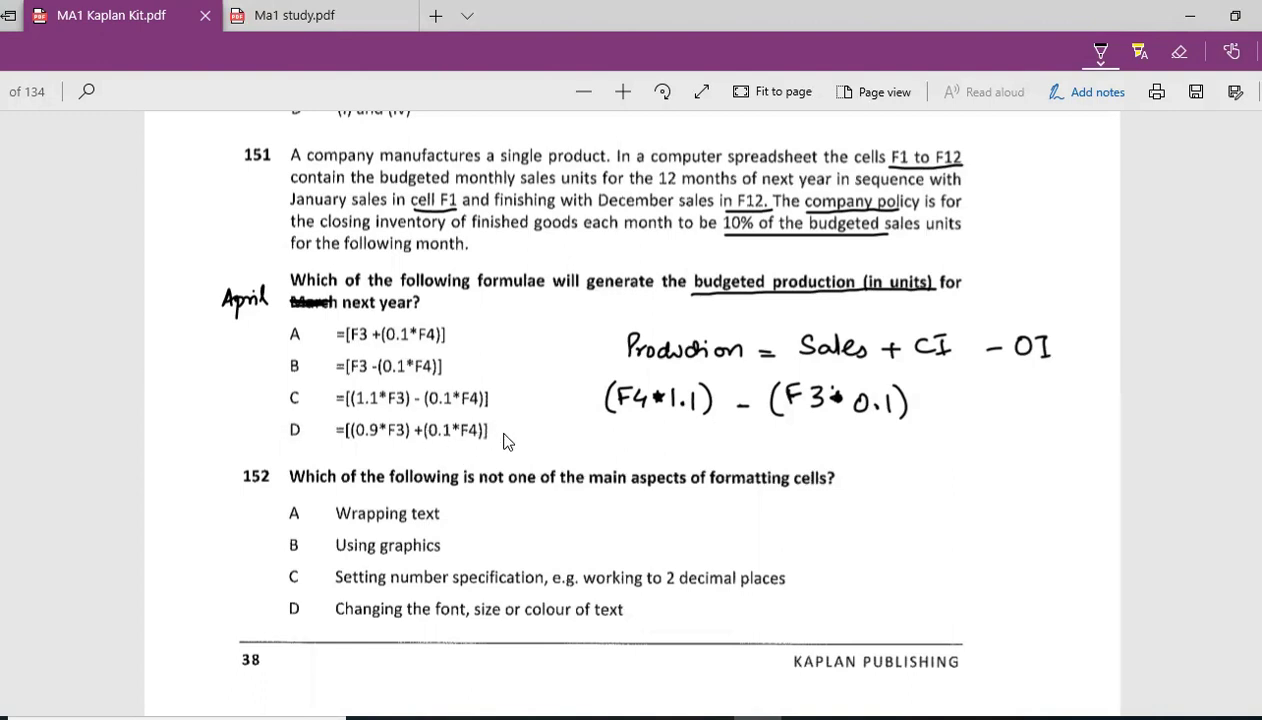
# Mark question 151 done, note 'Alignment' beside option A of question 152, and tick option B
pyautogui.moveTo(220, 169); pyautogui.dragTo(236, 159)
pyautogui.scroll(-3, 545, 484)
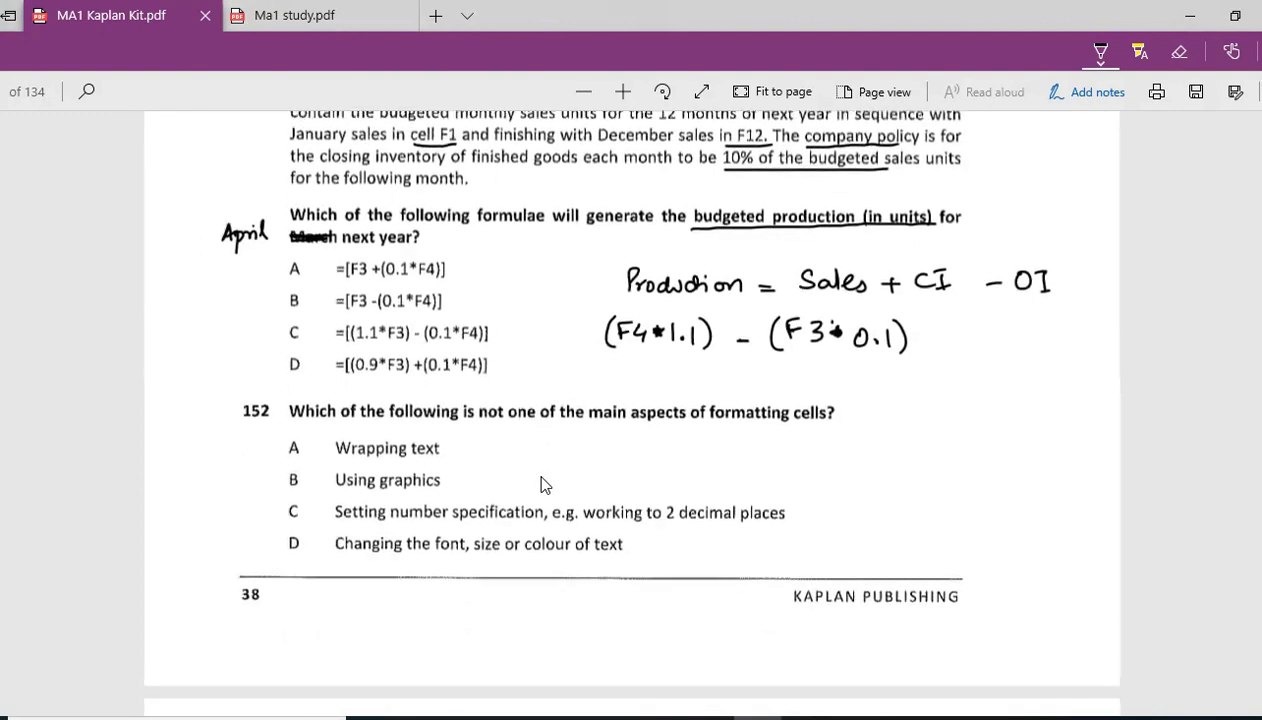
pyautogui.scroll(-3, 545, 484)
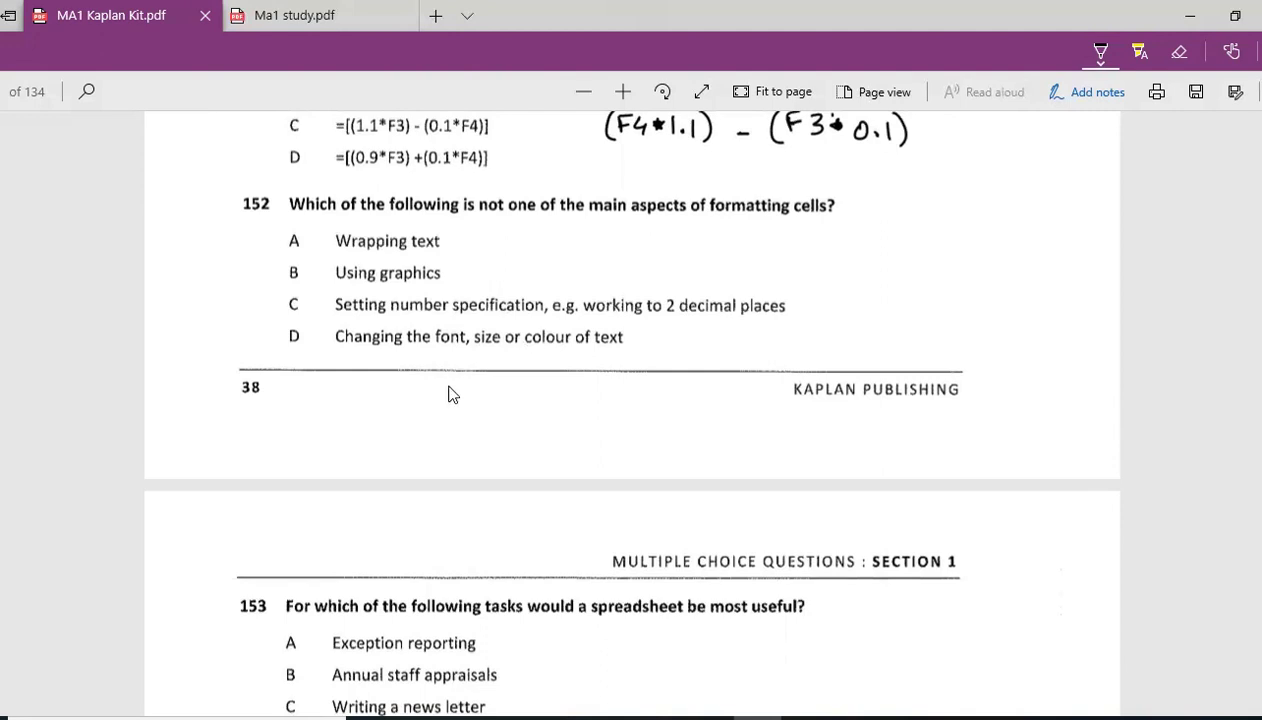
pyautogui.moveTo(449, 244)
pyautogui.mouseDown()
pyautogui.moveTo(490, 230)
pyautogui.moveTo(521, 242)
pyautogui.moveTo(560, 222)
pyautogui.mouseUp()
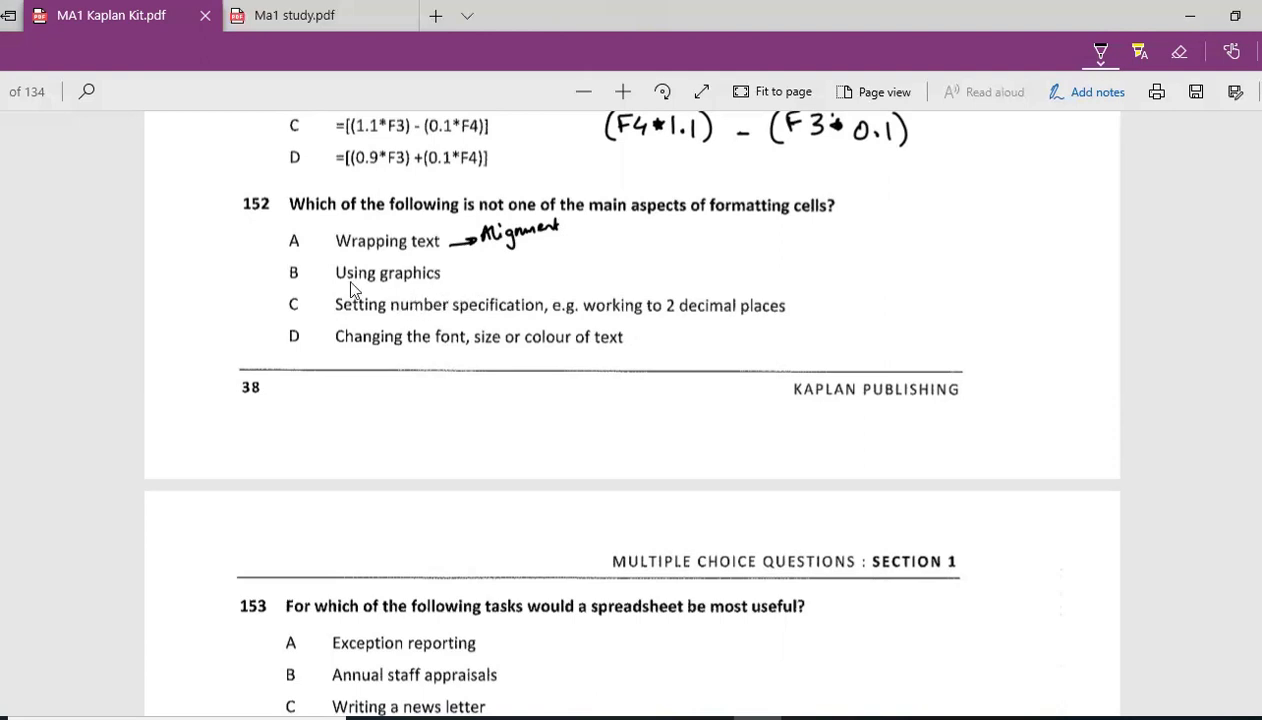
pyautogui.moveTo(285, 266); pyautogui.dragTo(308, 256)
pyautogui.scroll(-2, 428, 310)
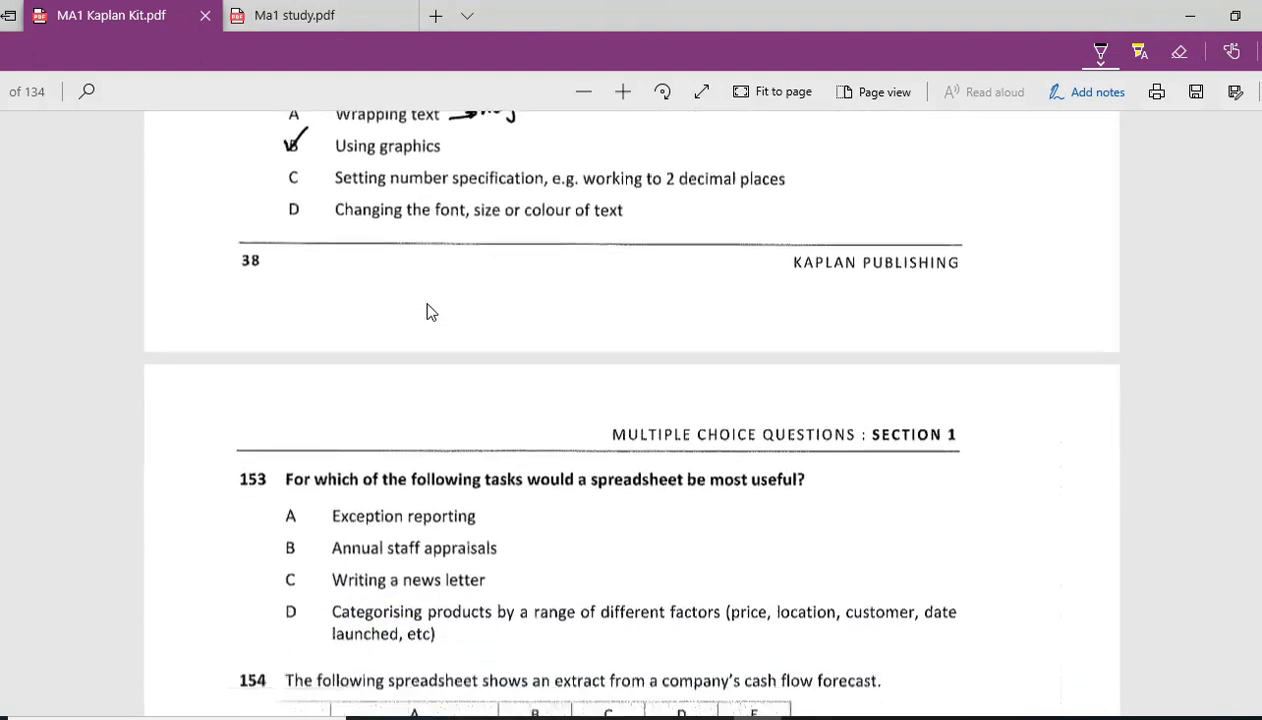
# Tick option A, Exception reporting, for question 153
pyautogui.scroll(-2, 428, 312)
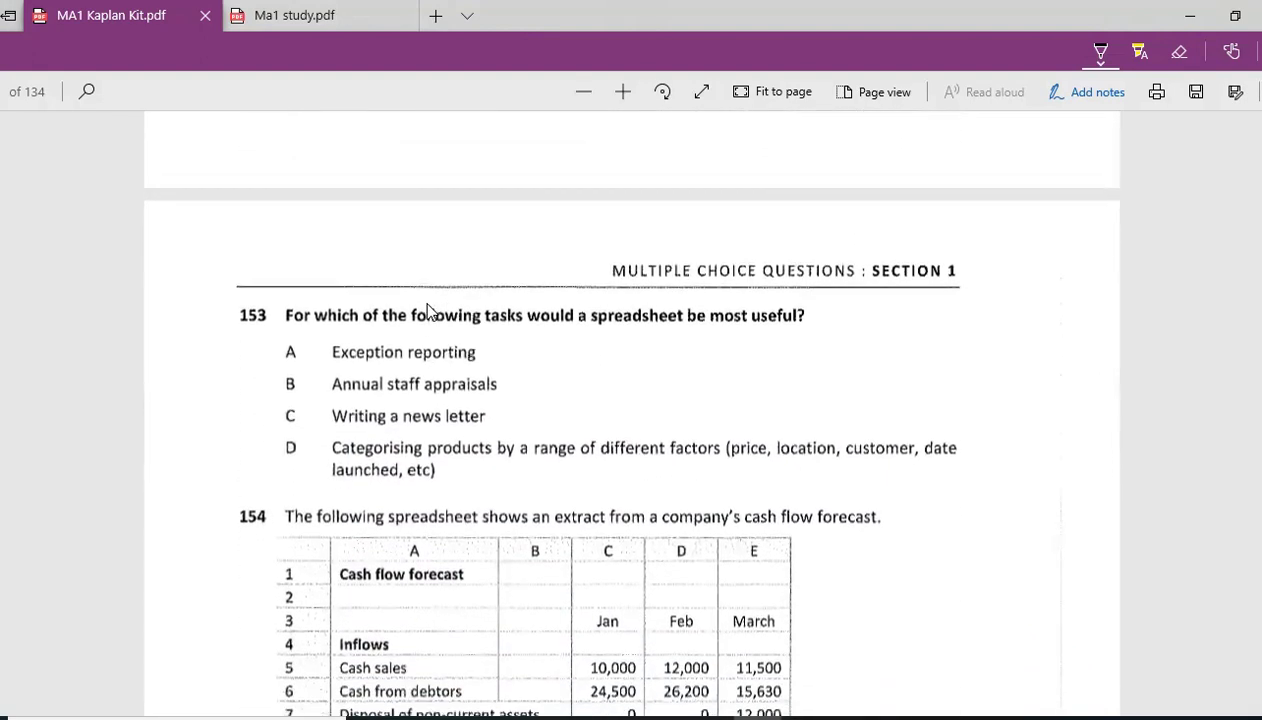
pyautogui.scroll(-1, 428, 310)
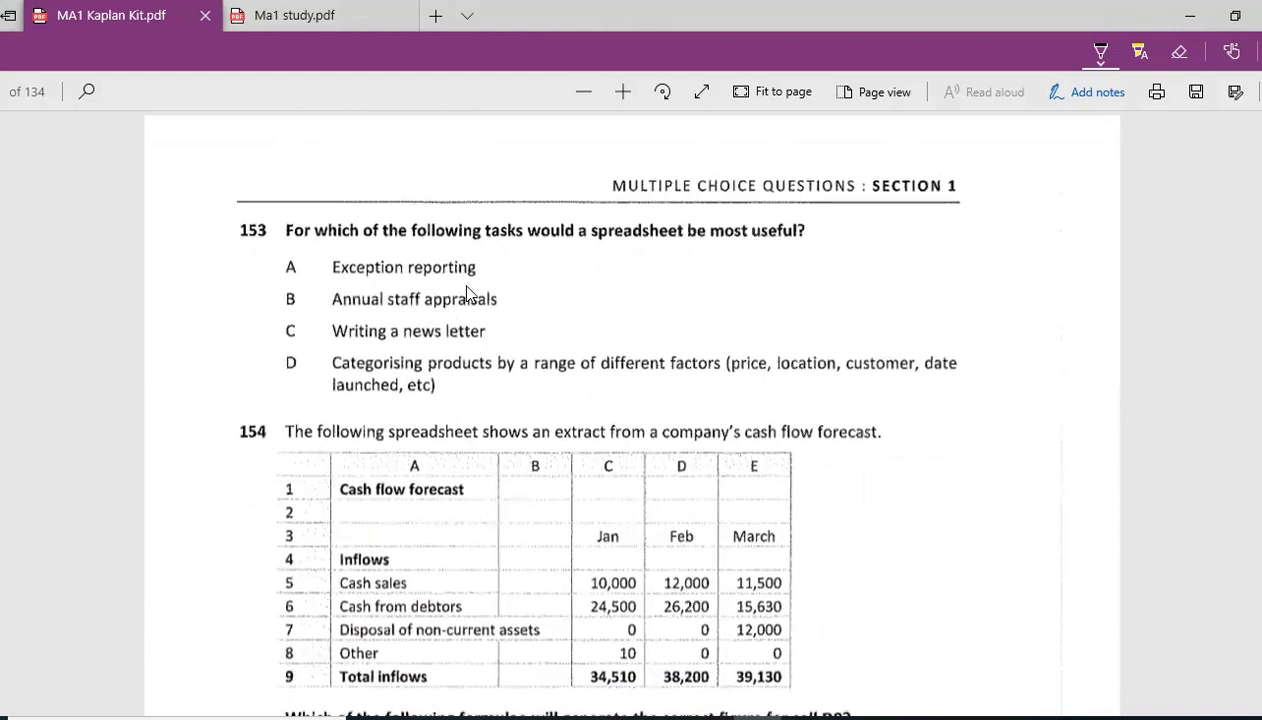
pyautogui.moveTo(274, 263); pyautogui.dragTo(298, 254)
pyautogui.scroll(-2, 418, 456)
pyautogui.scroll(-1, 418, 456)
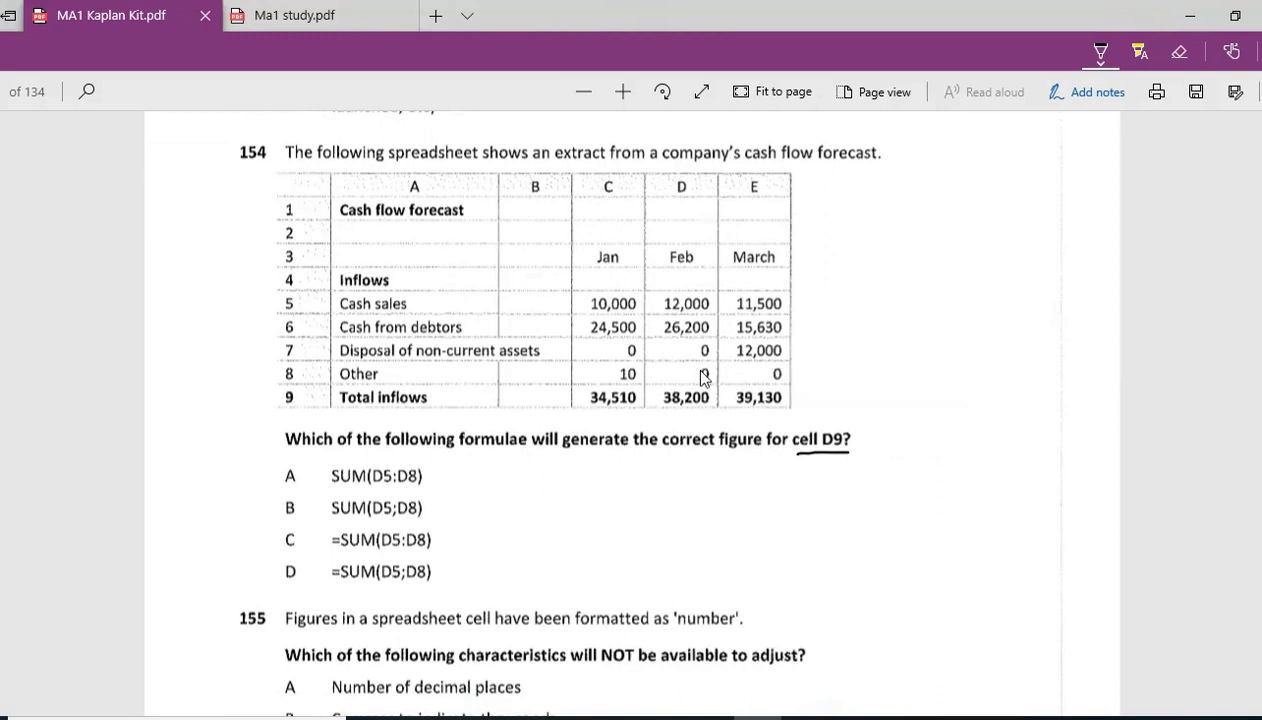
# Circle 38,200, tick the Cash sales rows, and bracket the Feb figures in question 154
pyautogui.moveTo(686, 390)
pyautogui.mouseDown()
pyautogui.moveTo(658, 396)
pyautogui.moveTo(660, 386)
pyautogui.mouseUp()
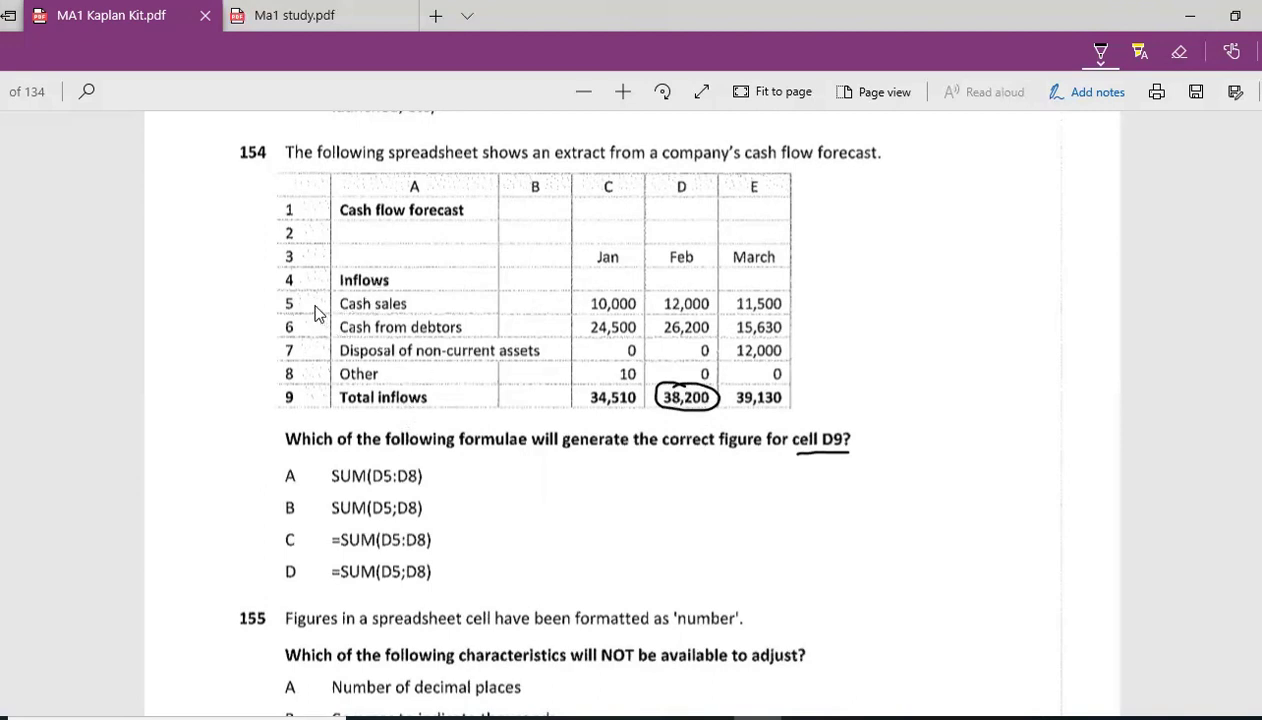
pyautogui.moveTo(310, 302)
pyautogui.mouseDown()
pyautogui.moveTo(322, 297)
pyautogui.moveTo(324, 366)
pyautogui.mouseUp()
pyautogui.moveTo(682, 280)
pyautogui.mouseDown()
pyautogui.moveTo(652, 305)
pyautogui.moveTo(650, 370)
pyautogui.moveTo(690, 390)
pyautogui.moveTo(718, 385)
pyautogui.moveTo(716, 310)
pyautogui.moveTo(678, 276)
pyautogui.moveTo(664, 288)
pyautogui.mouseUp()
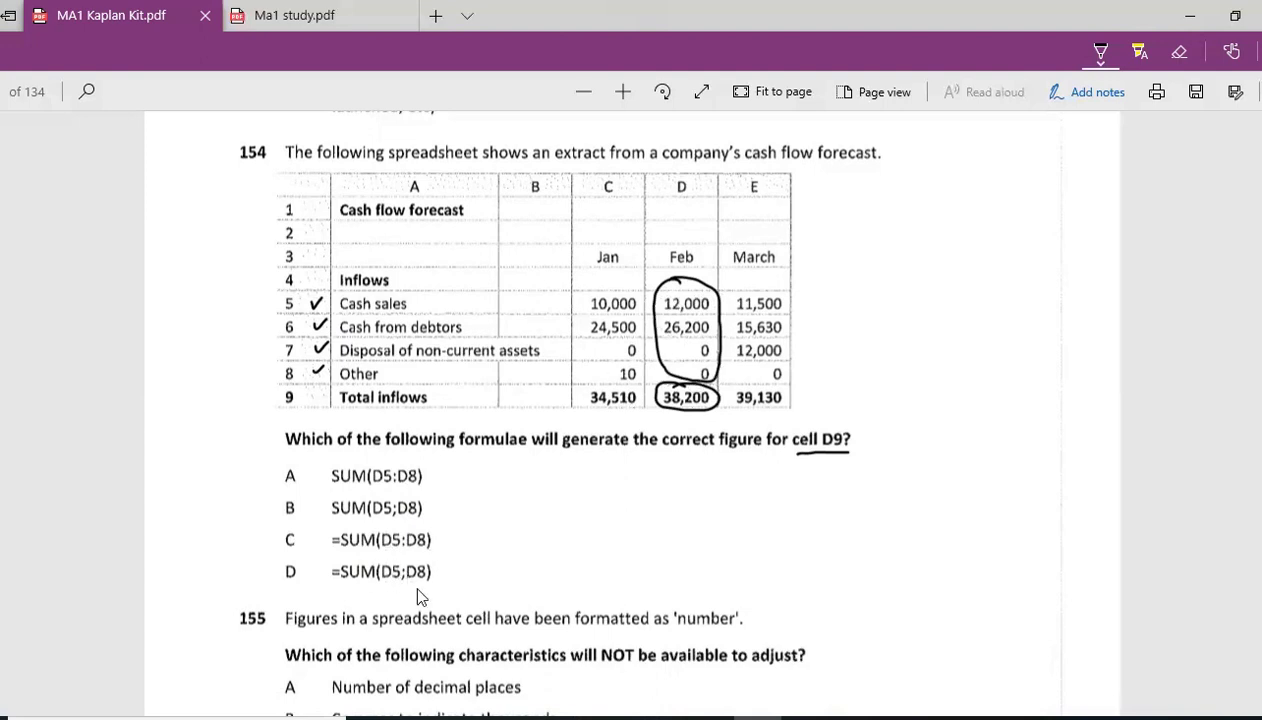
# Write a semicolon-versus-colon note beside option D and tick option C, =SUM(D5:D8)
pyautogui.moveTo(496, 578)
pyautogui.mouseDown()
pyautogui.moveTo(496, 590)
pyautogui.moveTo(543, 577)
pyautogui.moveTo(532, 584)
pyautogui.moveTo(585, 588)
pyautogui.mouseUp()
pyautogui.click(599, 579)
pyautogui.click(663, 553)
pyautogui.moveTo(667, 568); pyautogui.dragTo(667, 575)
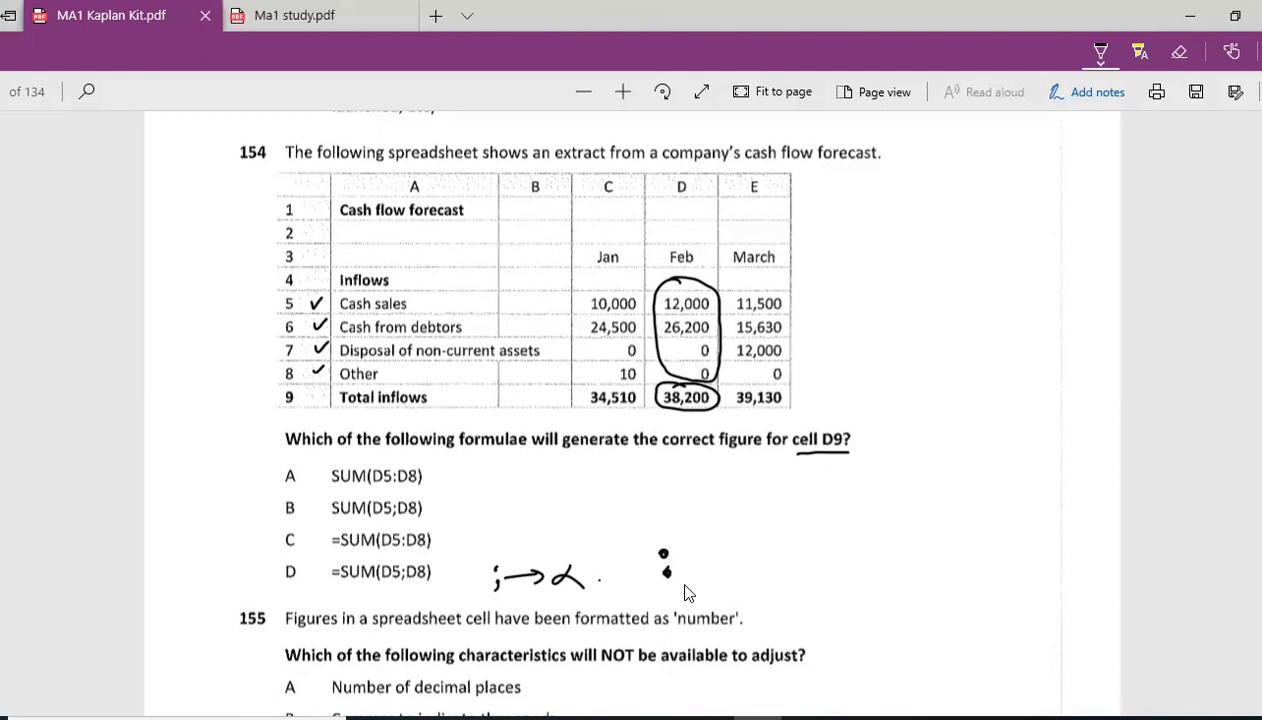
pyautogui.moveTo(273, 535); pyautogui.dragTo(293, 526)
pyautogui.scroll(-2, 318, 507)
pyautogui.scroll(-3, 318, 507)
pyautogui.scroll(-2, 318, 507)
pyautogui.scroll(-1, 318, 507)
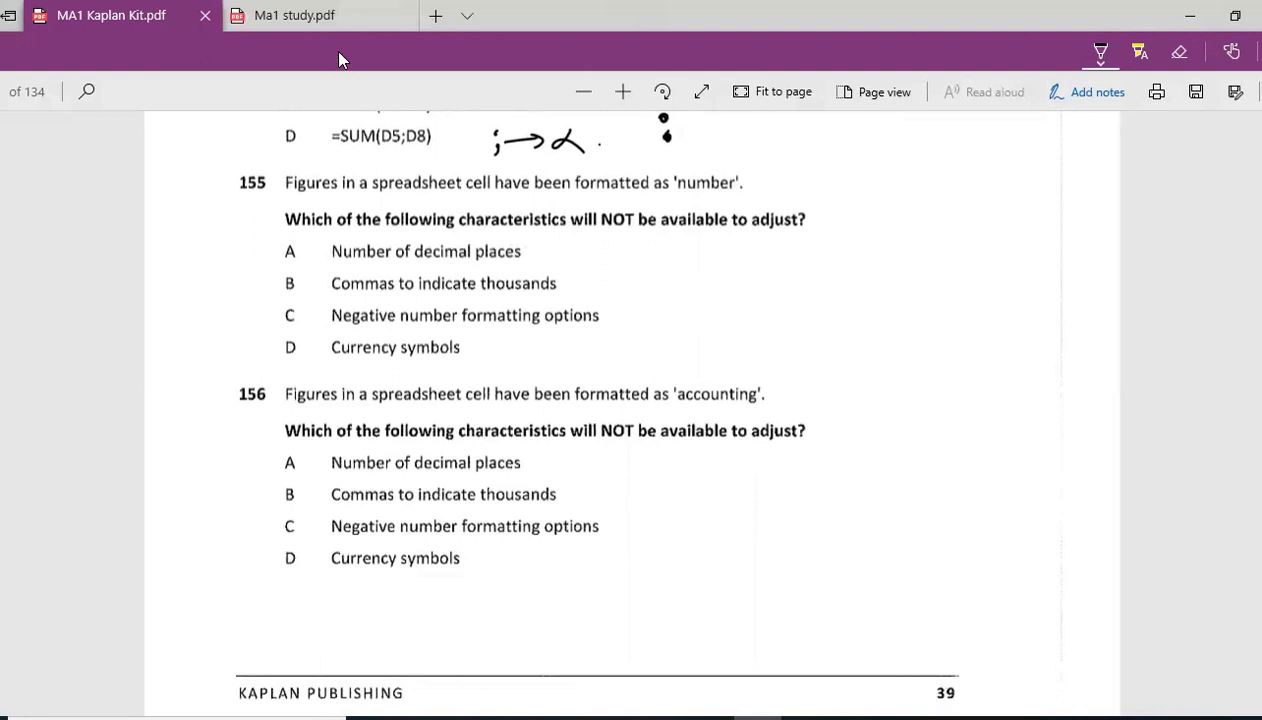
# Tick the Negative number format and 1000 Separator headings in the study notes, then option D for question 155
pyautogui.click(326, 22)
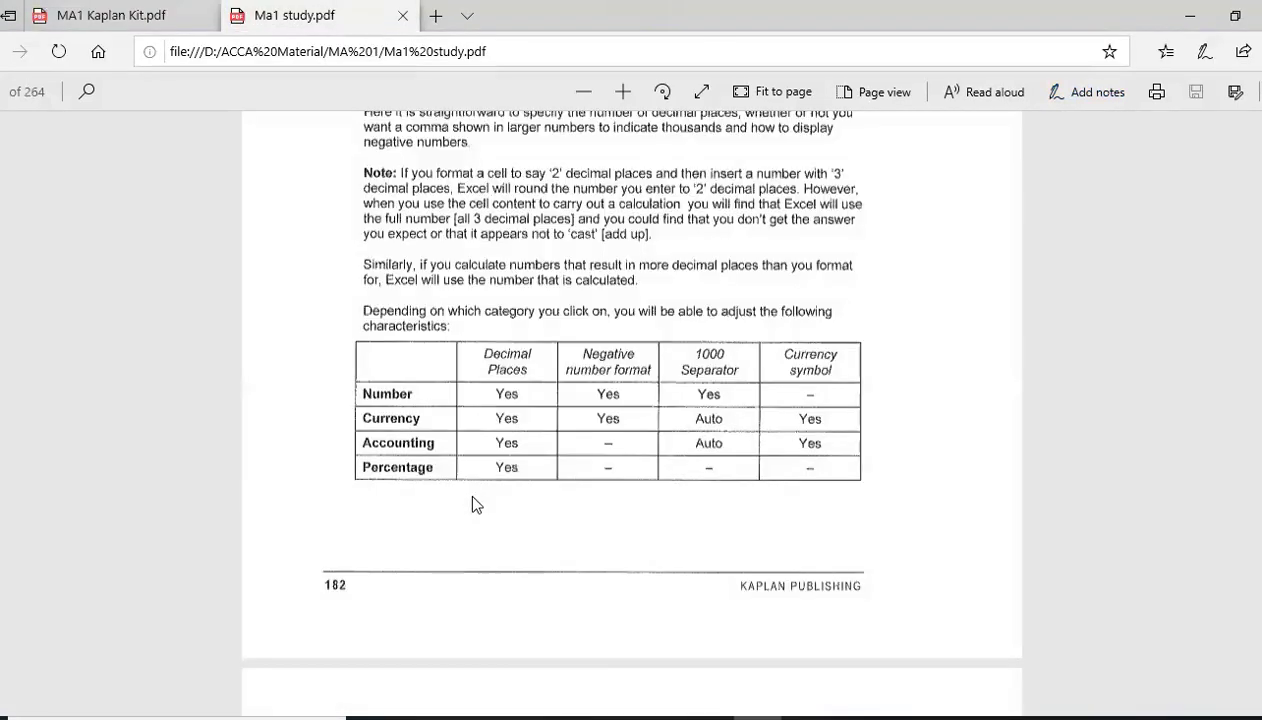
pyautogui.click(622, 92)
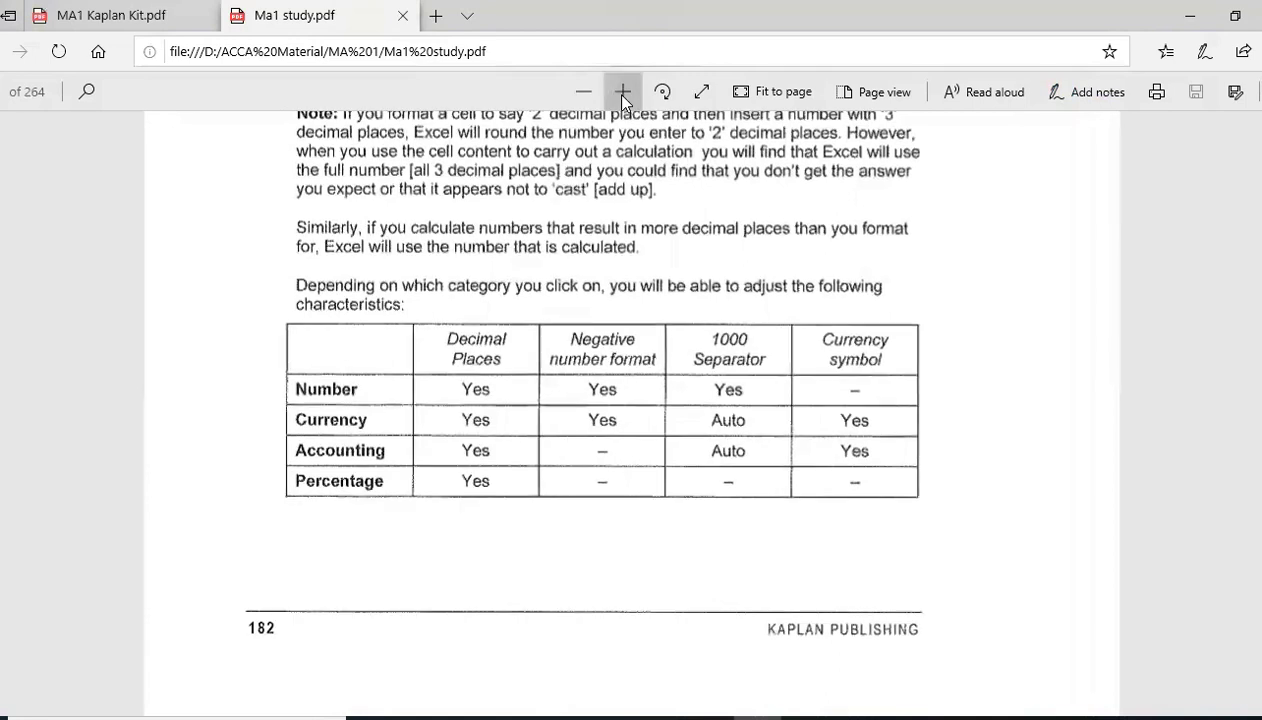
pyautogui.click(622, 92)
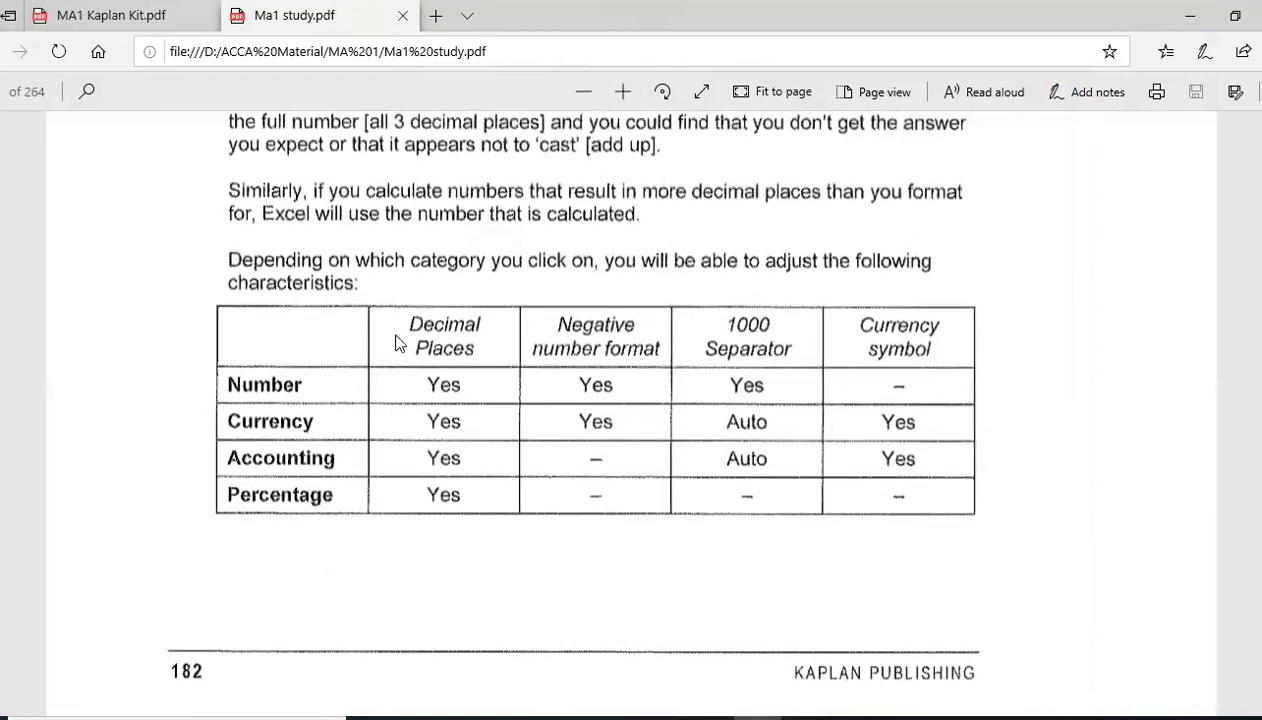
pyautogui.click(1090, 92)
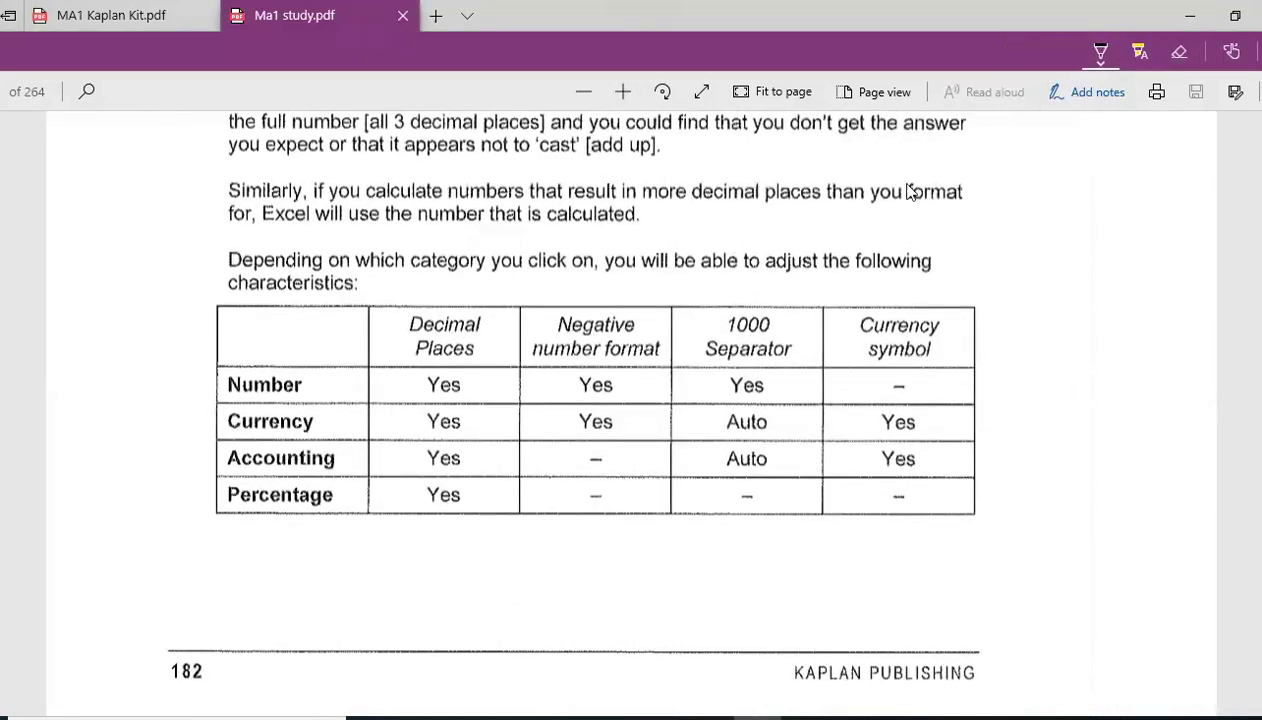
pyautogui.moveTo(517, 325); pyautogui.dragTo(541, 318)
pyautogui.moveTo(692, 327); pyautogui.dragTo(708, 321)
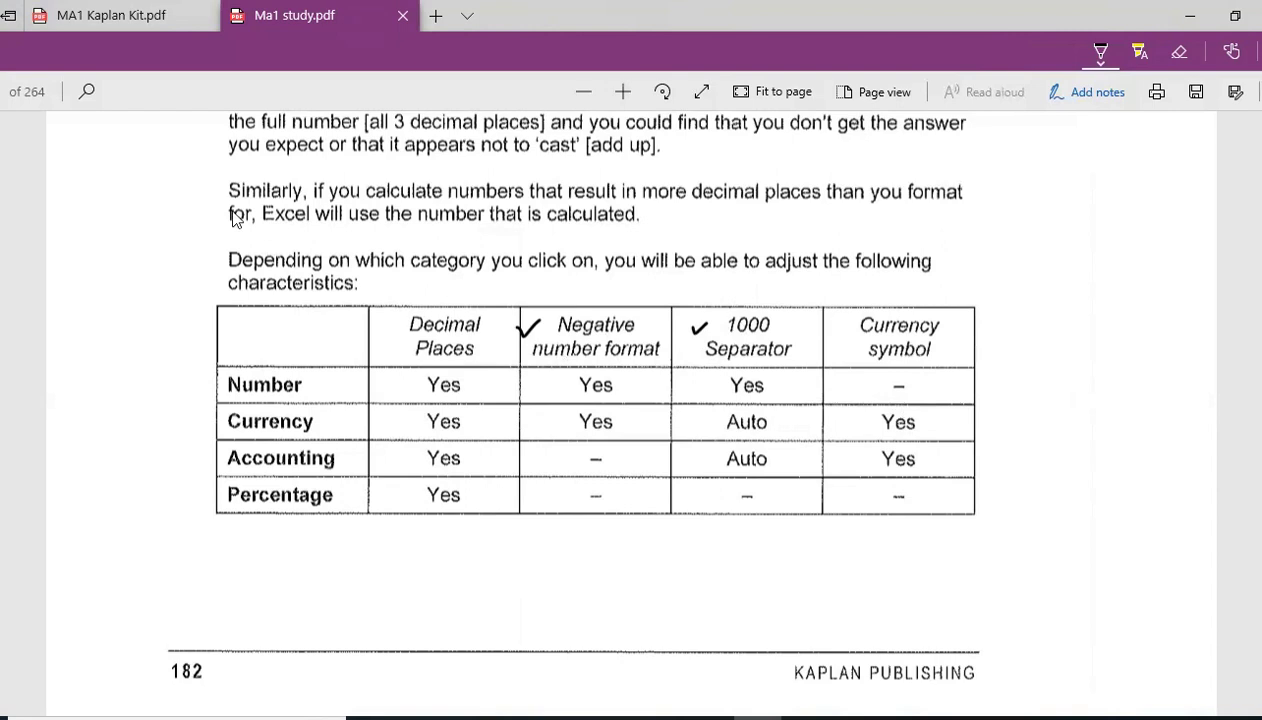
pyautogui.click(135, 15)
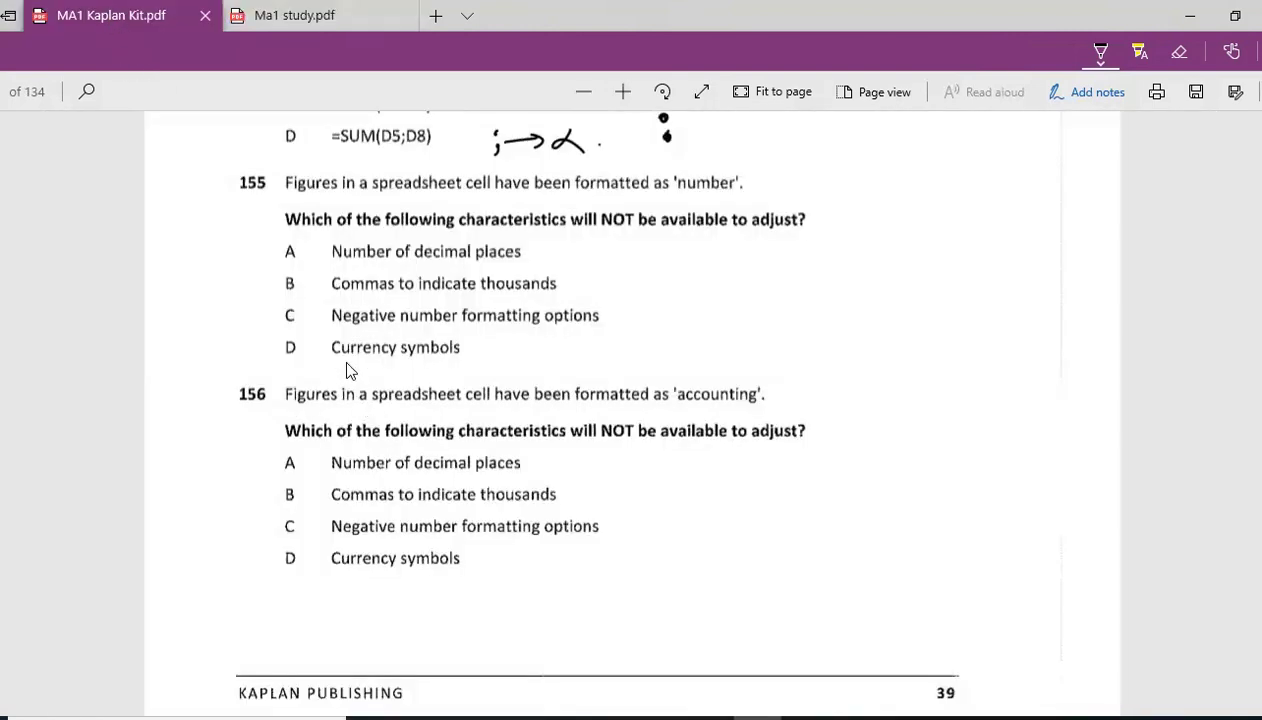
pyautogui.moveTo(277, 342); pyautogui.dragTo(297, 339)
# Open Format Cells for cell F4, which holds 170, on the Number category
pyautogui.click(700, 712)
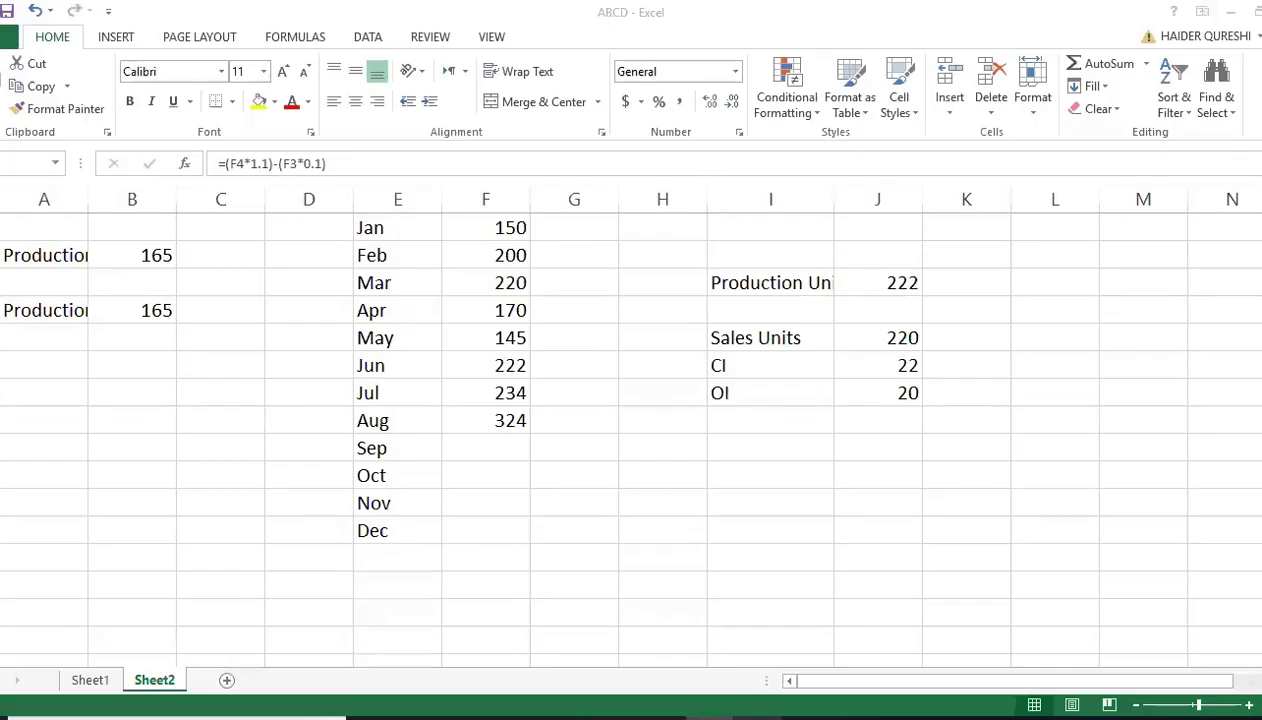
pyautogui.click(505, 311)
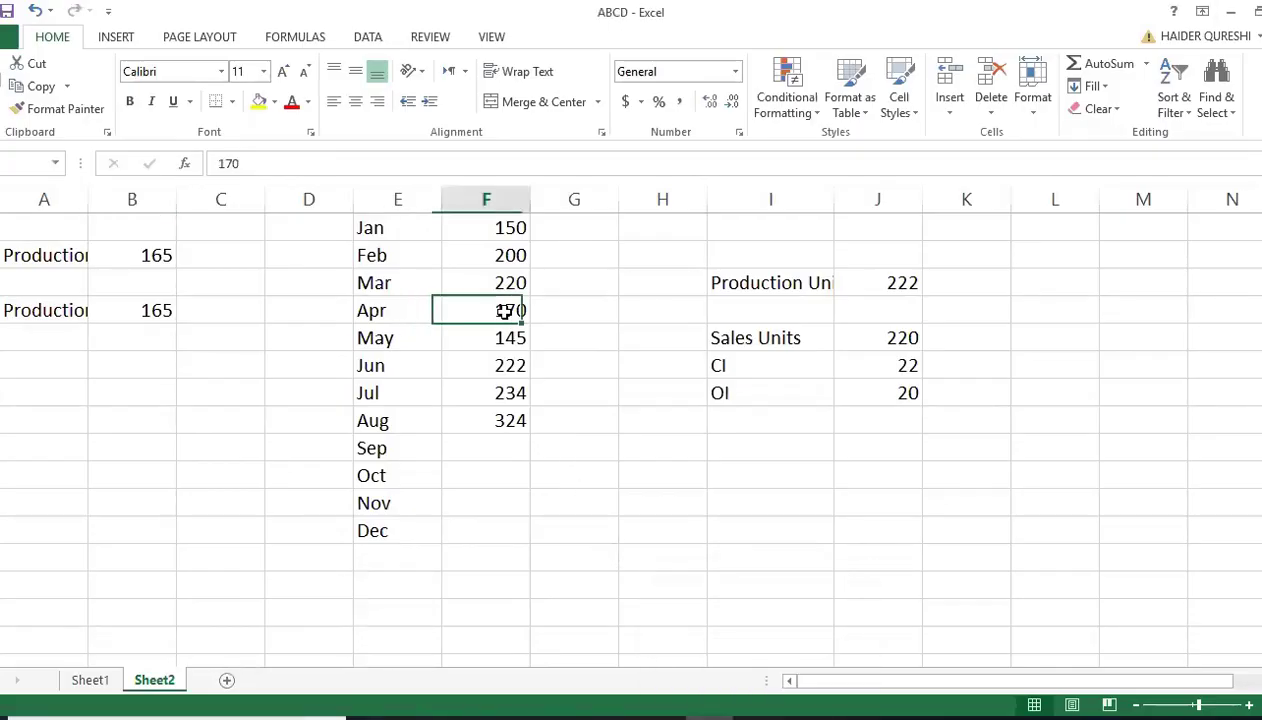
pyautogui.rightClick(505, 311)
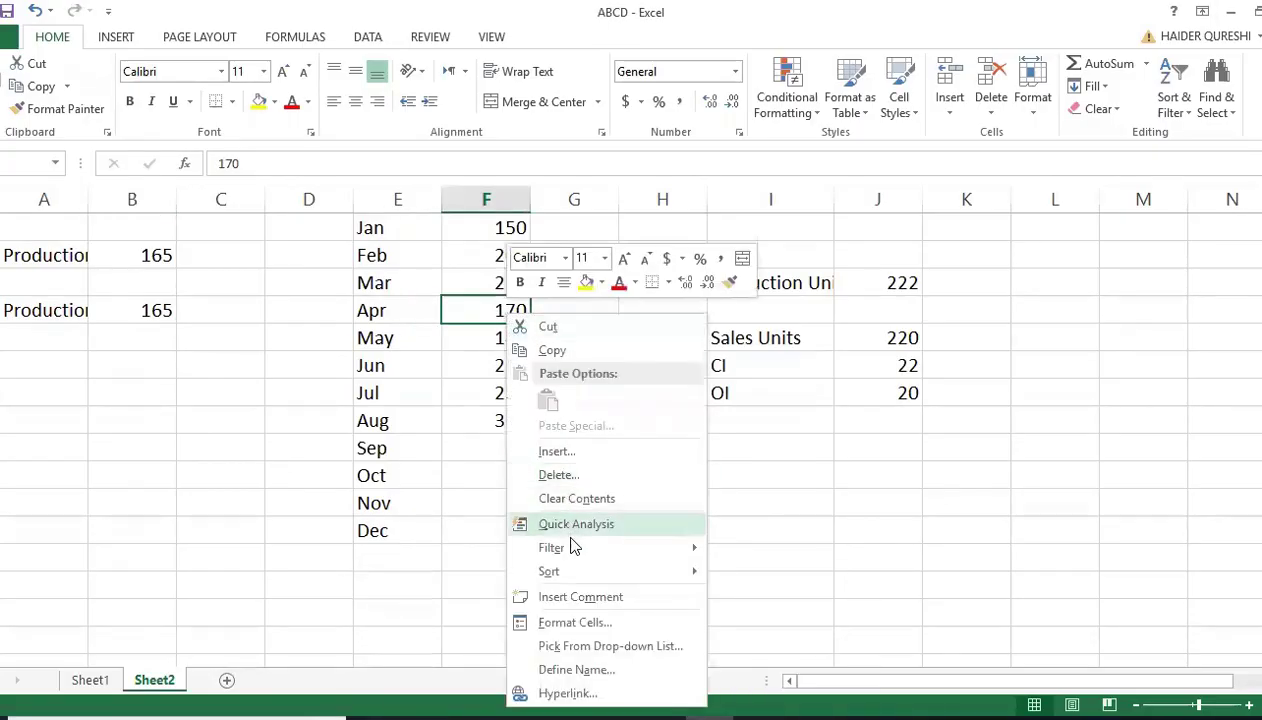
pyautogui.click(578, 620)
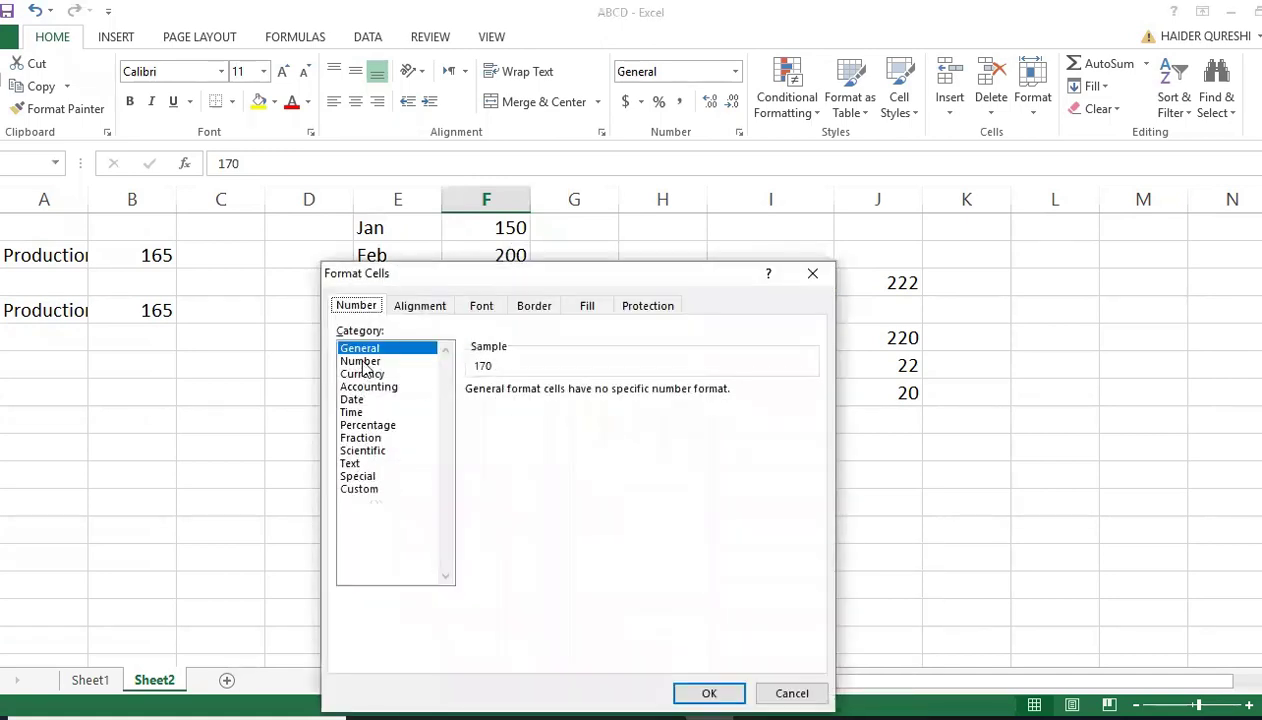
pyautogui.click(360, 361)
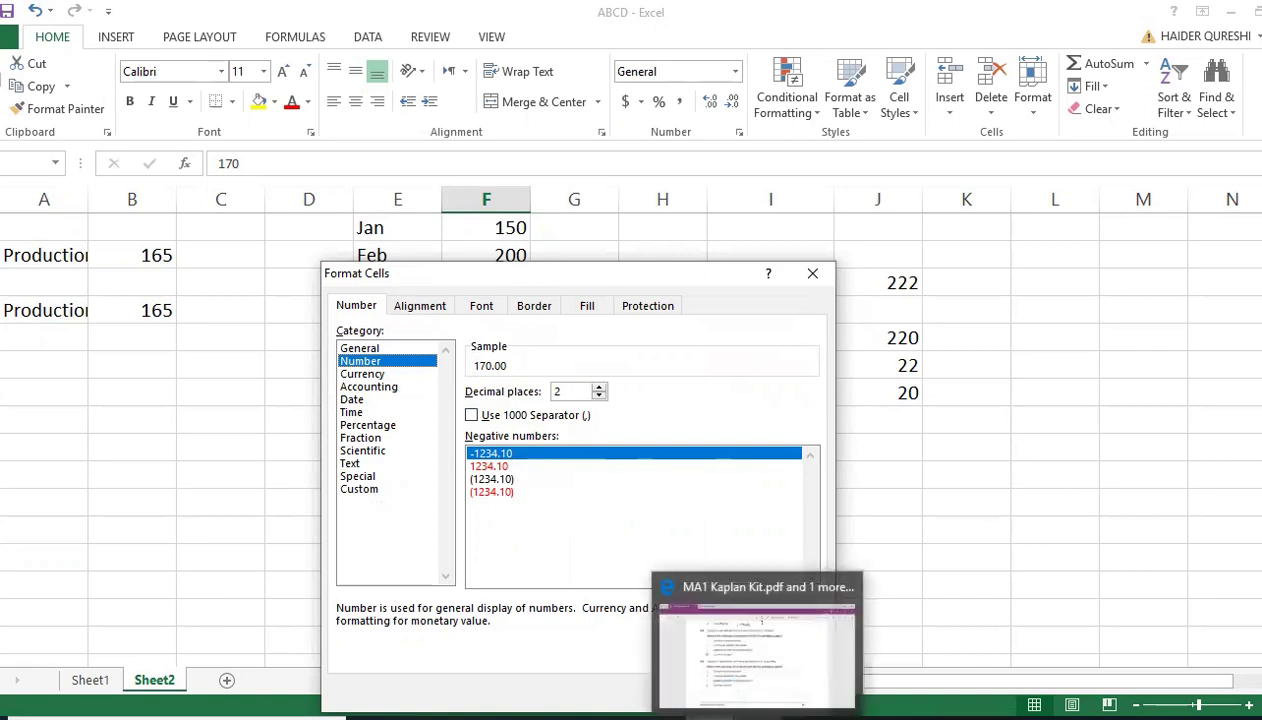
# Tick 'accounting' and option C in question 156, then mark the Accounting negative-number entry in the study notes
pyautogui.click(730, 646)
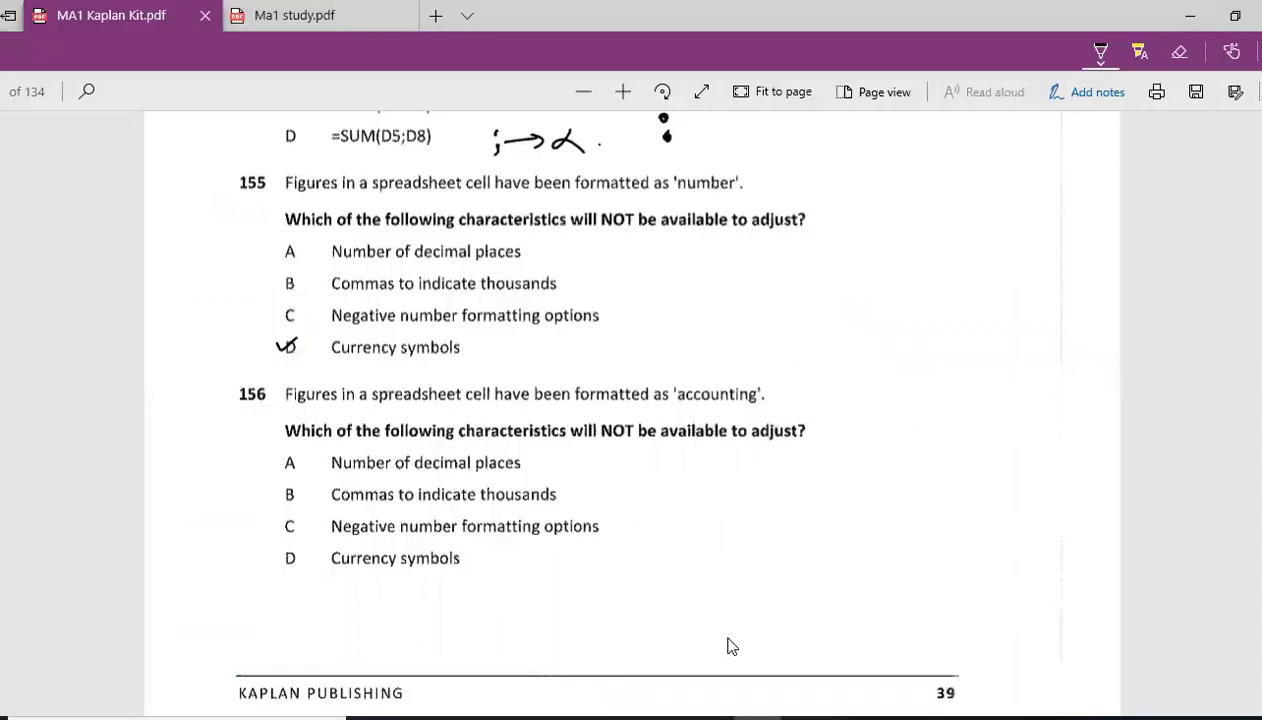
pyautogui.moveTo(762, 384); pyautogui.dragTo(778, 377)
pyautogui.moveTo(285, 523); pyautogui.dragTo(299, 519)
pyautogui.click(355, 16)
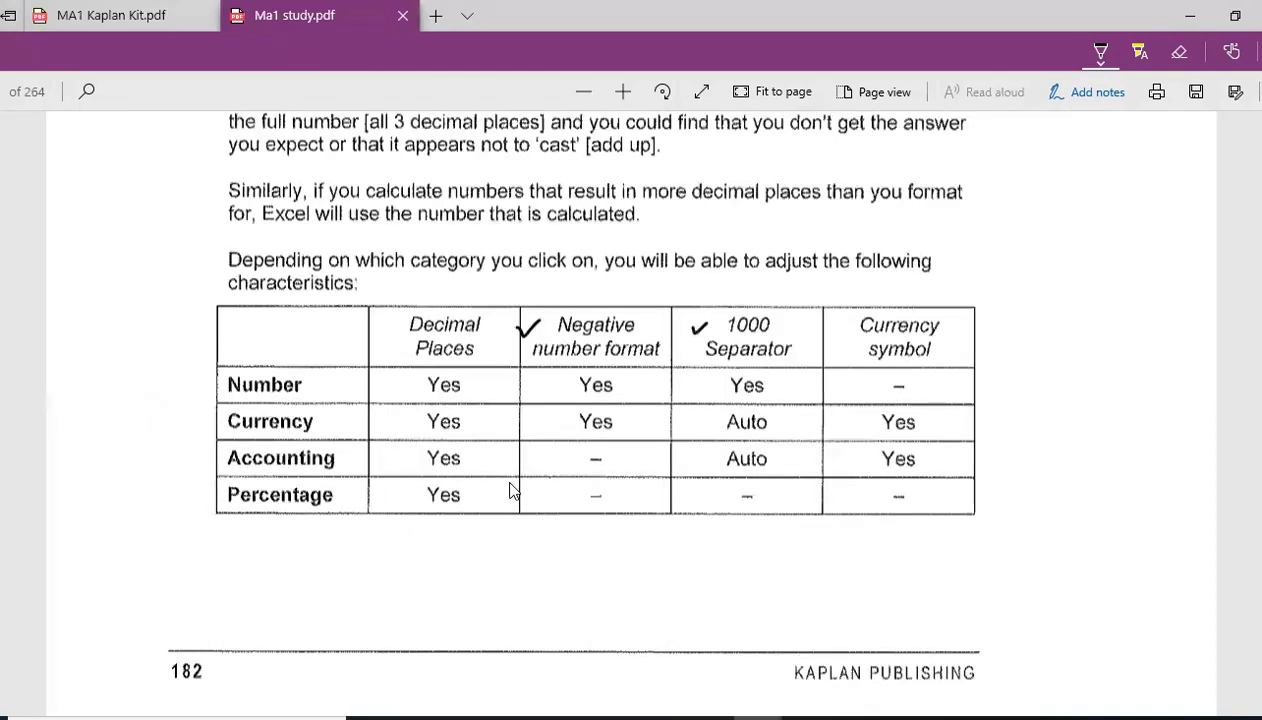
pyautogui.moveTo(578, 457)
pyautogui.mouseDown()
pyautogui.moveTo(601, 448)
pyautogui.moveTo(605, 461)
pyautogui.mouseUp()
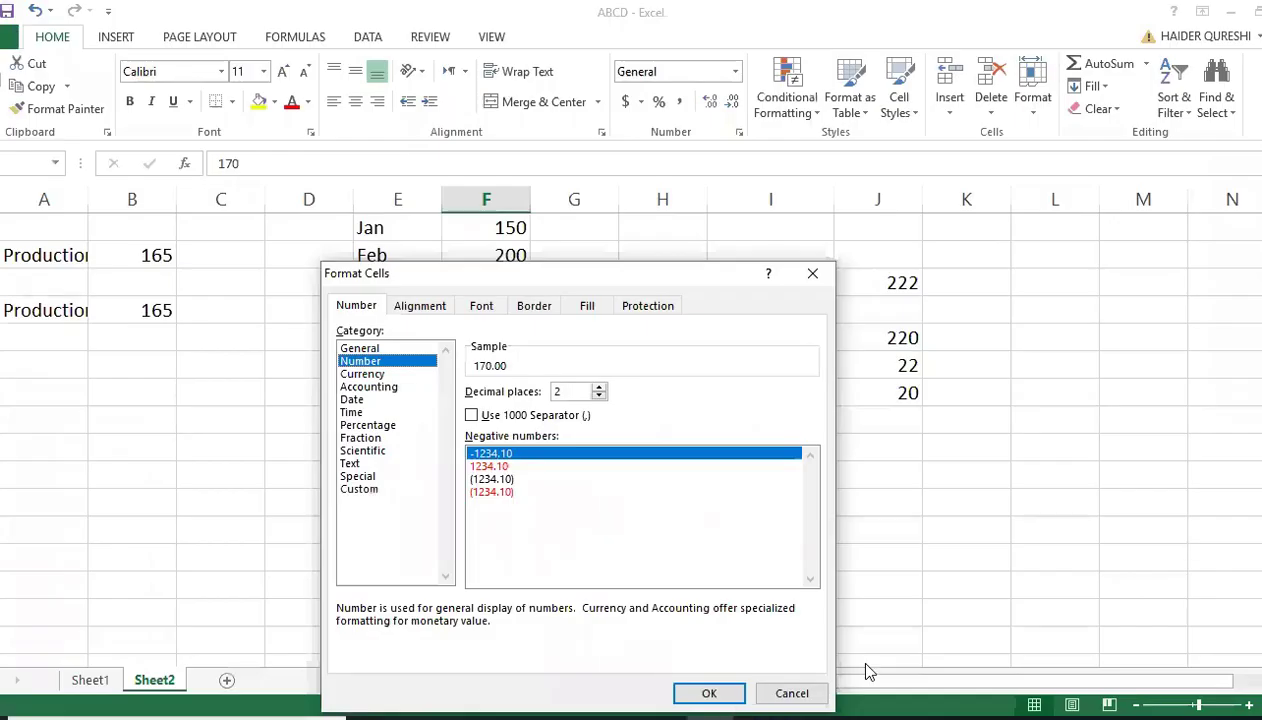
# Preview the Accounting format for F4, showing $170.00, then return to the study PDF
pyautogui.click(356, 386)
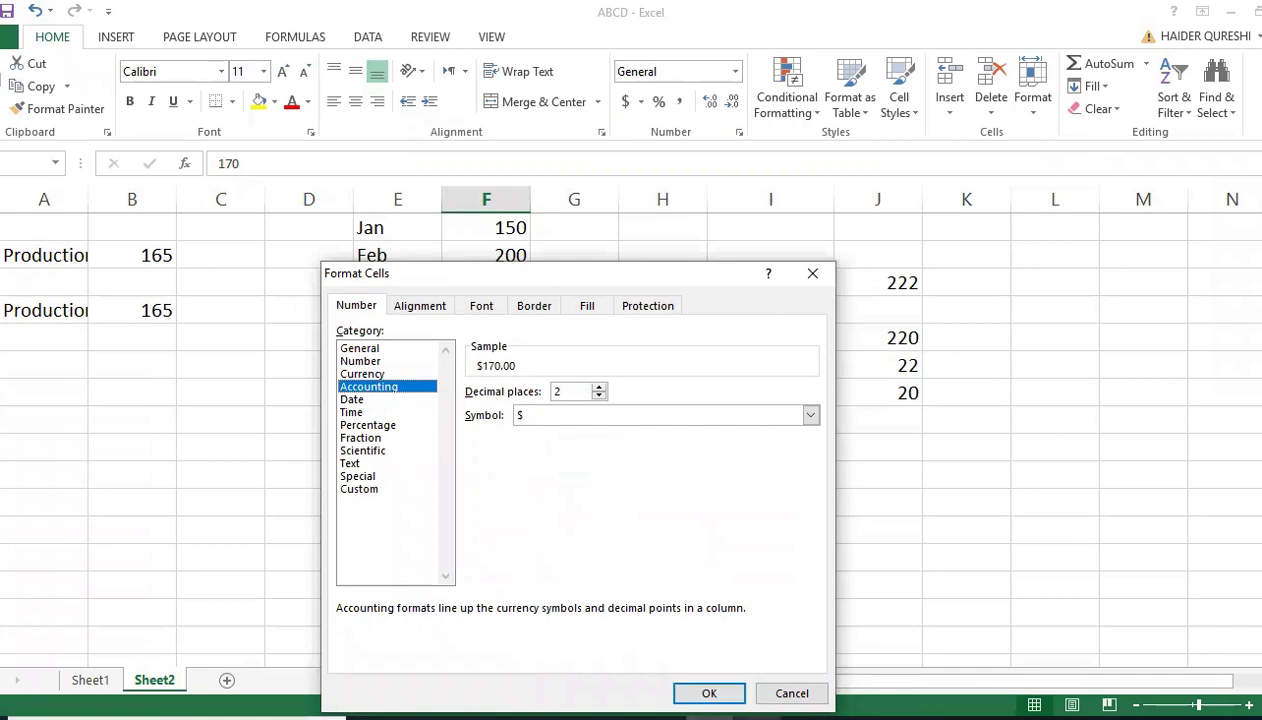
pyautogui.click(655, 550)
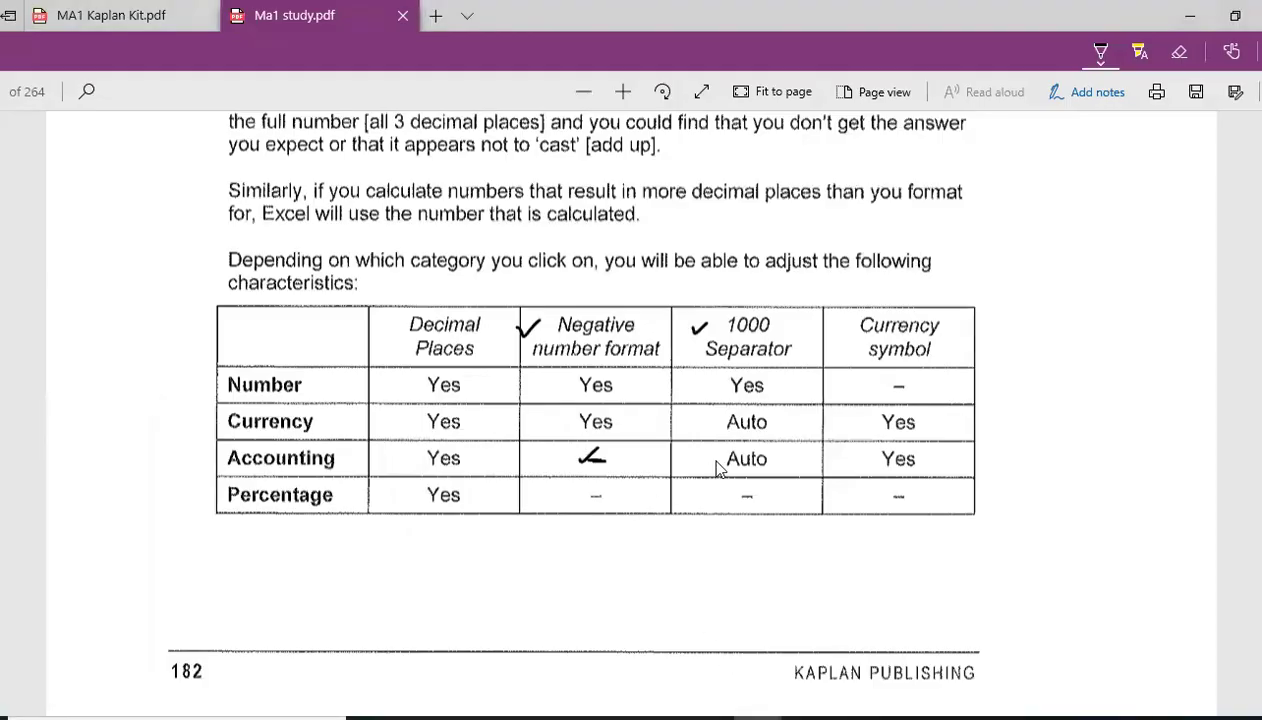
# Return to the Kaplan Kit PDF and scroll down to questions 157 and 158
pyautogui.click(75, 14)
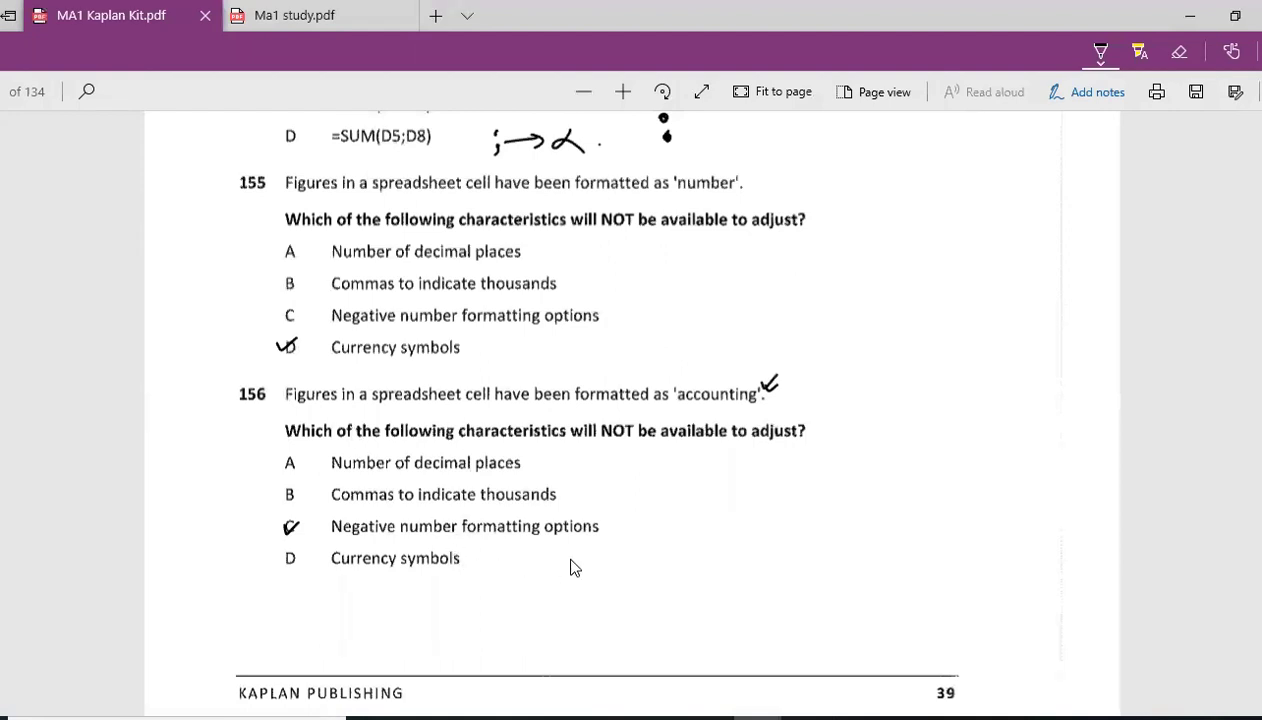
pyautogui.scroll(-1, 575, 568)
pyautogui.scroll(-2, 575, 568)
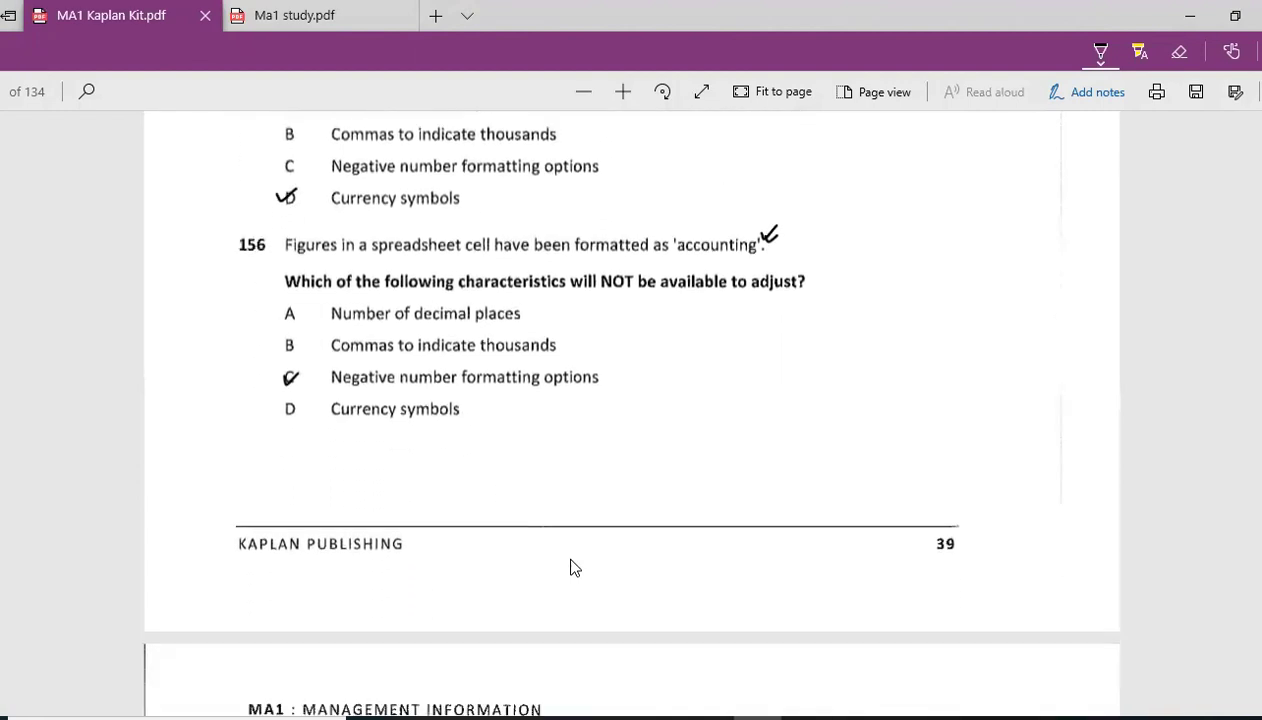
pyautogui.scroll(-2, 575, 568)
pyautogui.scroll(-2, 575, 568)
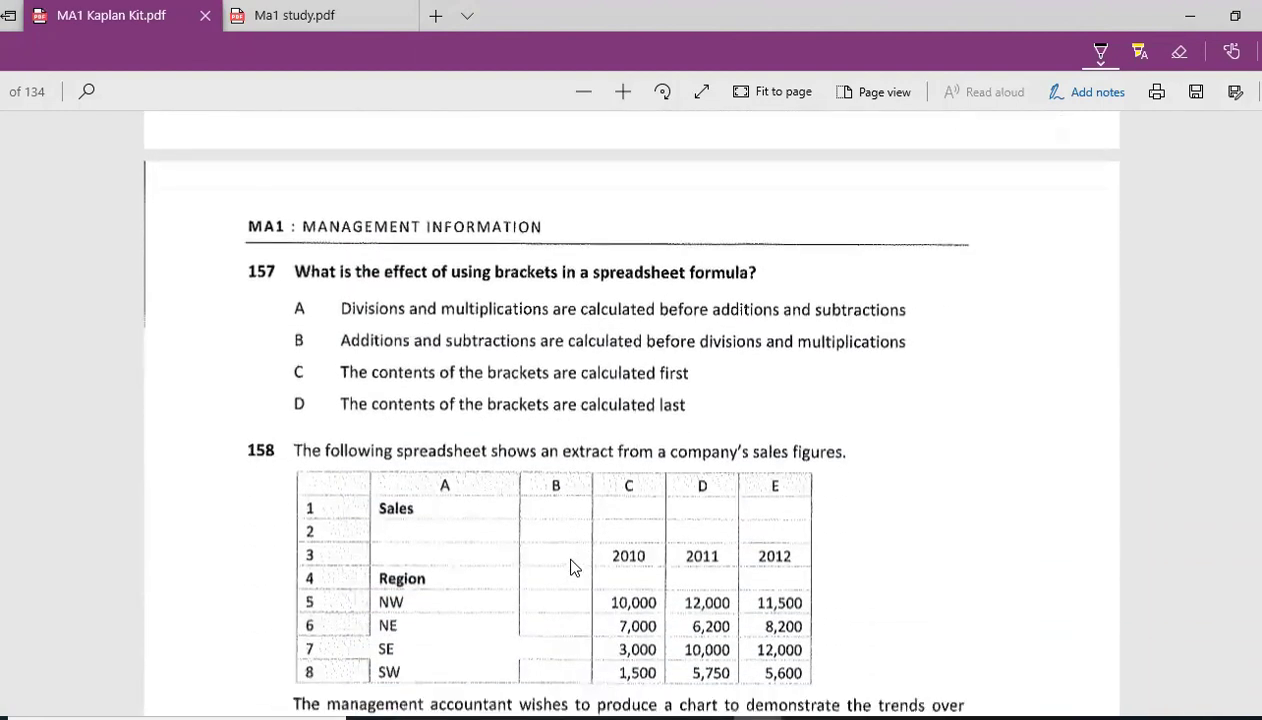
pyautogui.scroll(-1, 573, 567)
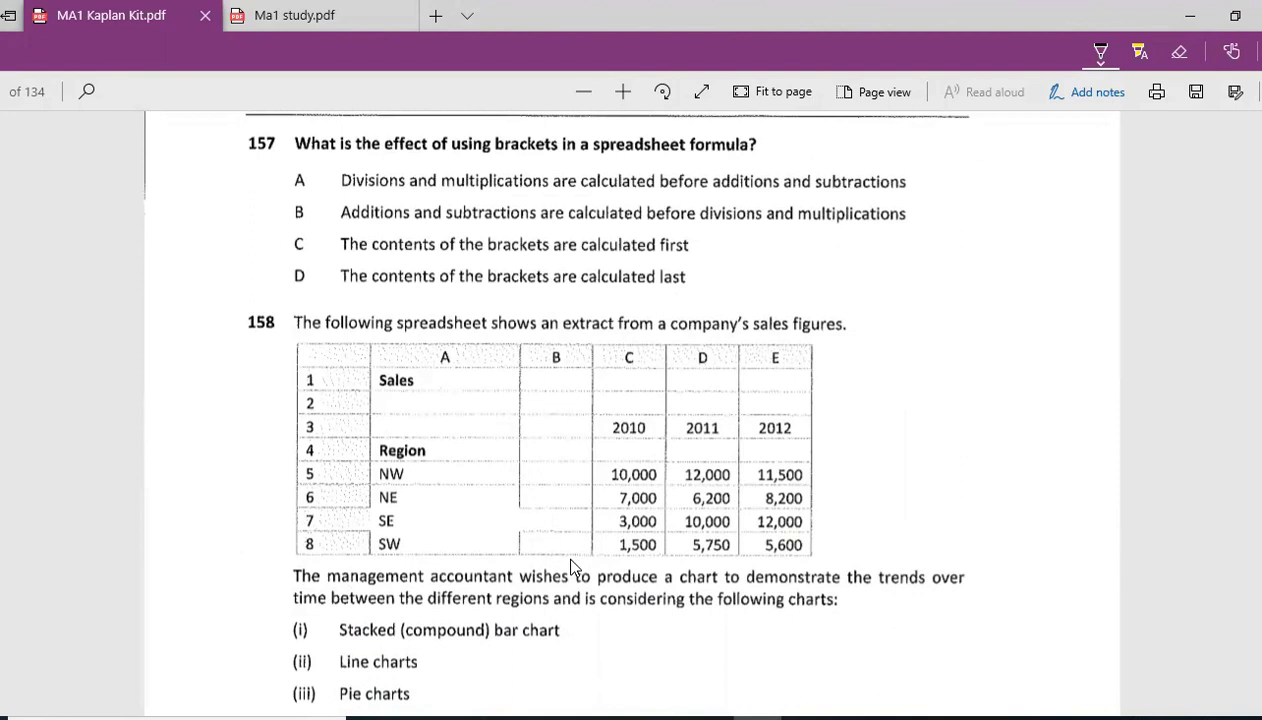
# Tick option C for question 157, underline the trends phrase in 158, and tick (i), (ii) and B
pyautogui.moveTo(290, 238); pyautogui.dragTo(311, 231)
pyautogui.scroll(-2, 658, 294)
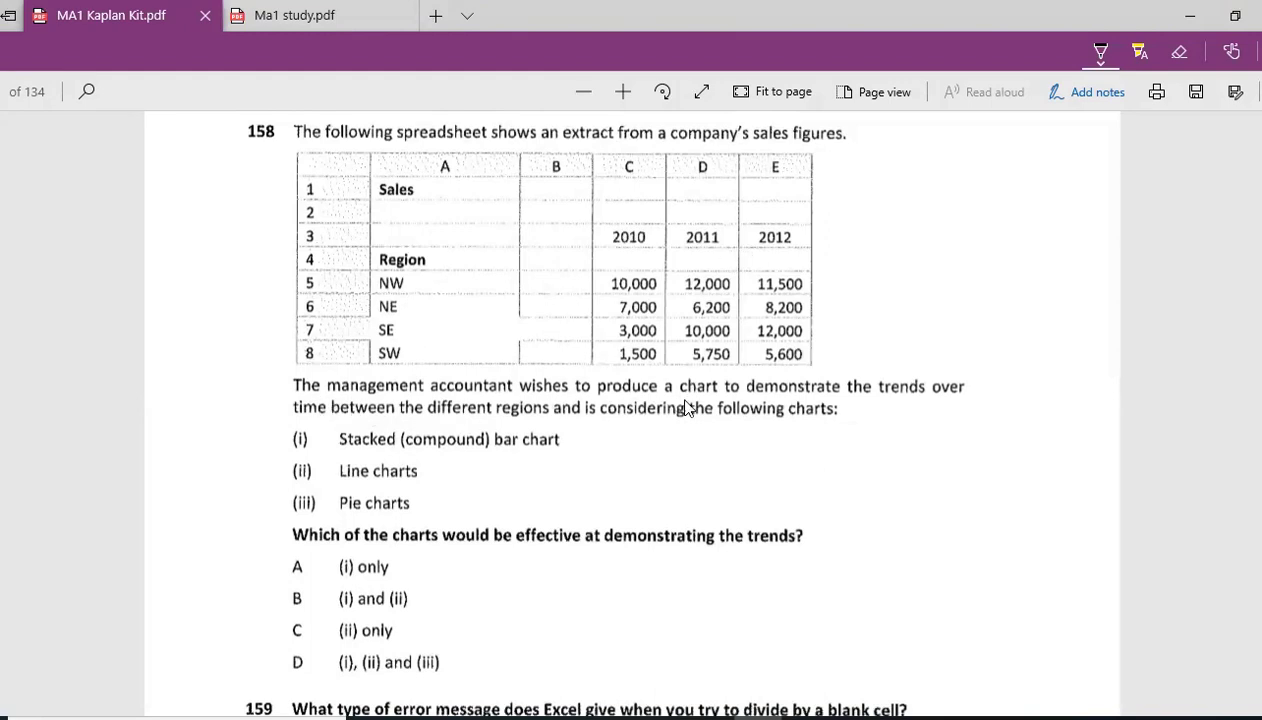
pyautogui.moveTo(876, 398); pyautogui.dragTo(981, 398)
pyautogui.moveTo(389, 424); pyautogui.dragTo(765, 426)
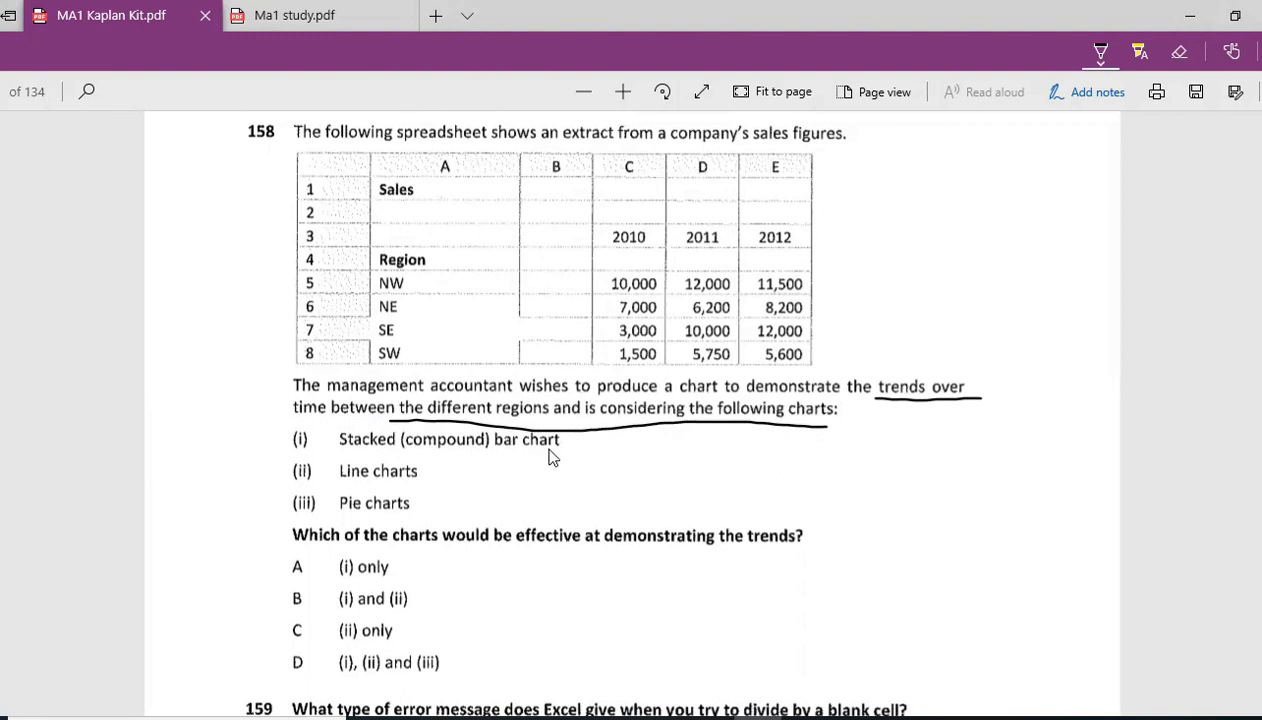
pyautogui.moveTo(287, 434); pyautogui.dragTo(307, 424)
pyautogui.click(285, 465)
pyautogui.moveTo(290, 466); pyautogui.dragTo(302, 452)
pyautogui.moveTo(285, 592); pyautogui.dragTo(310, 586)
# Scroll to question 159 and tick answer B, #DIV/0!
pyautogui.scroll(-1, 318, 598)
pyautogui.scroll(-2, 318, 598)
pyautogui.scroll(-1, 318, 598)
pyautogui.scroll(-1, 318, 598)
pyautogui.scroll(-1, 318, 598)
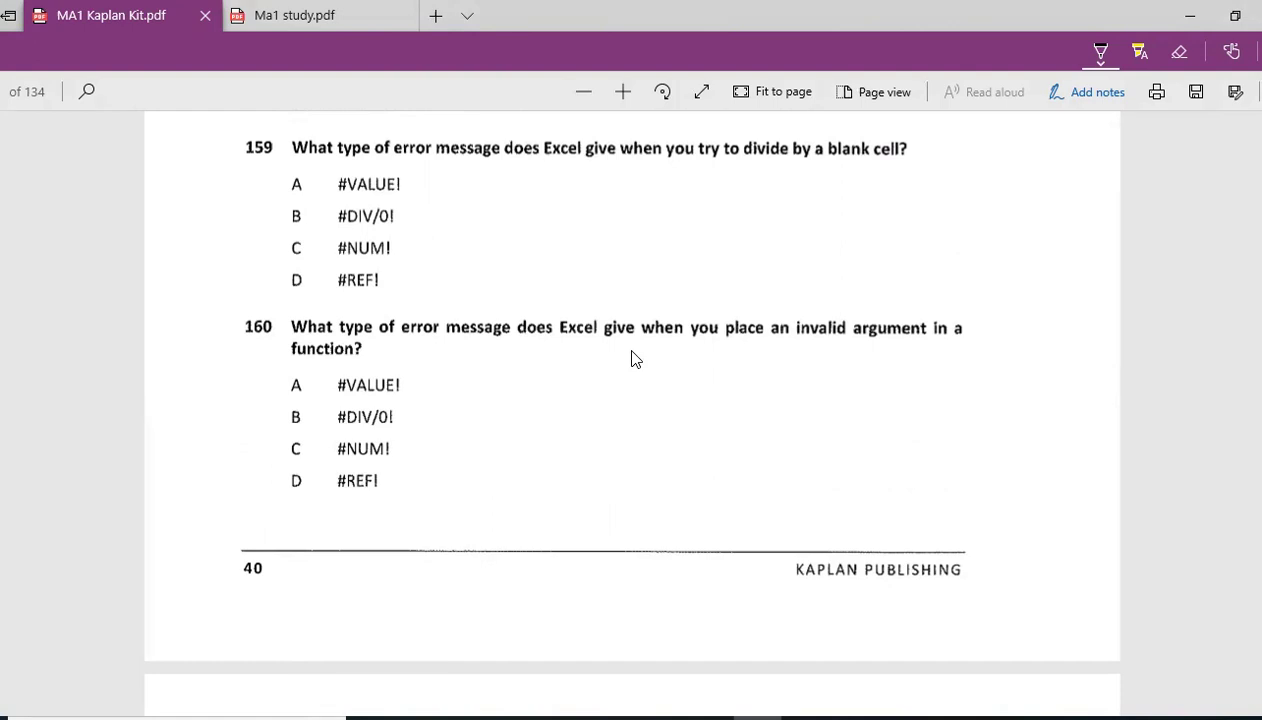
pyautogui.moveTo(285, 209); pyautogui.dragTo(304, 199)
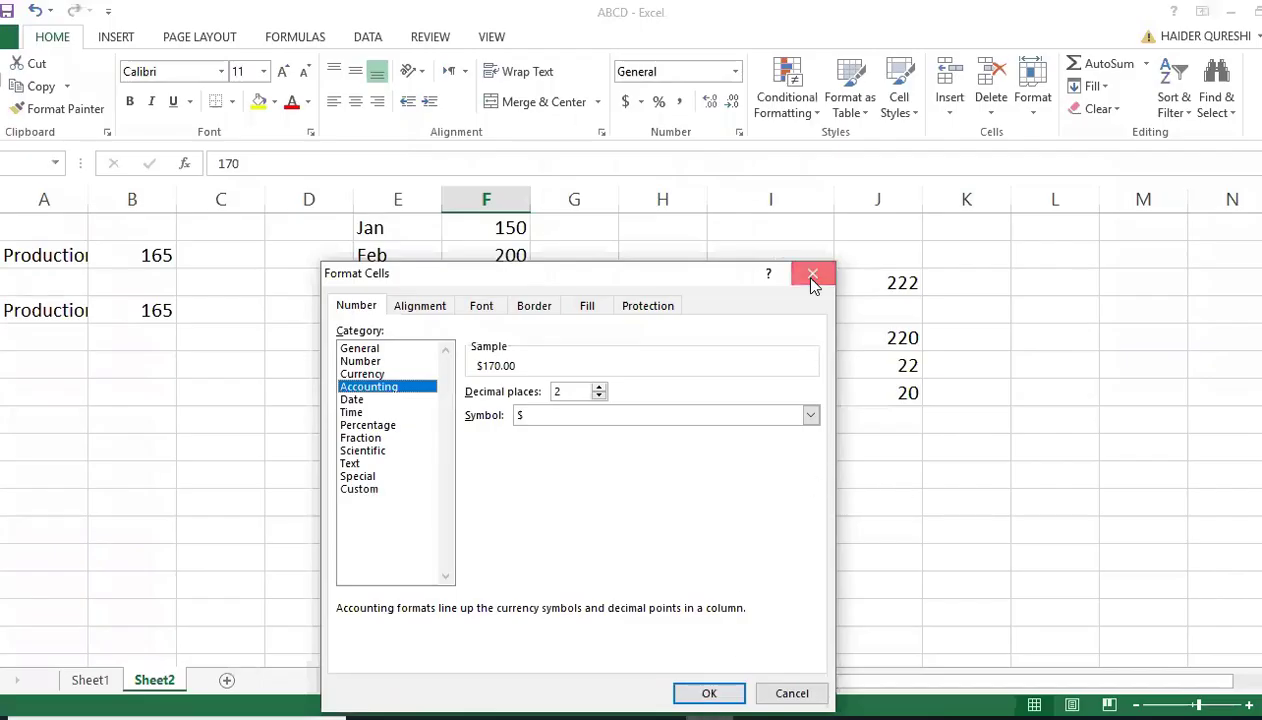
# Enter =F8/H11 in H19, dividing the Aug value 324 by a blank cell to get #DIV/0!
pyautogui.click(812, 275)
pyautogui.click(699, 554)
pyautogui.write('=')
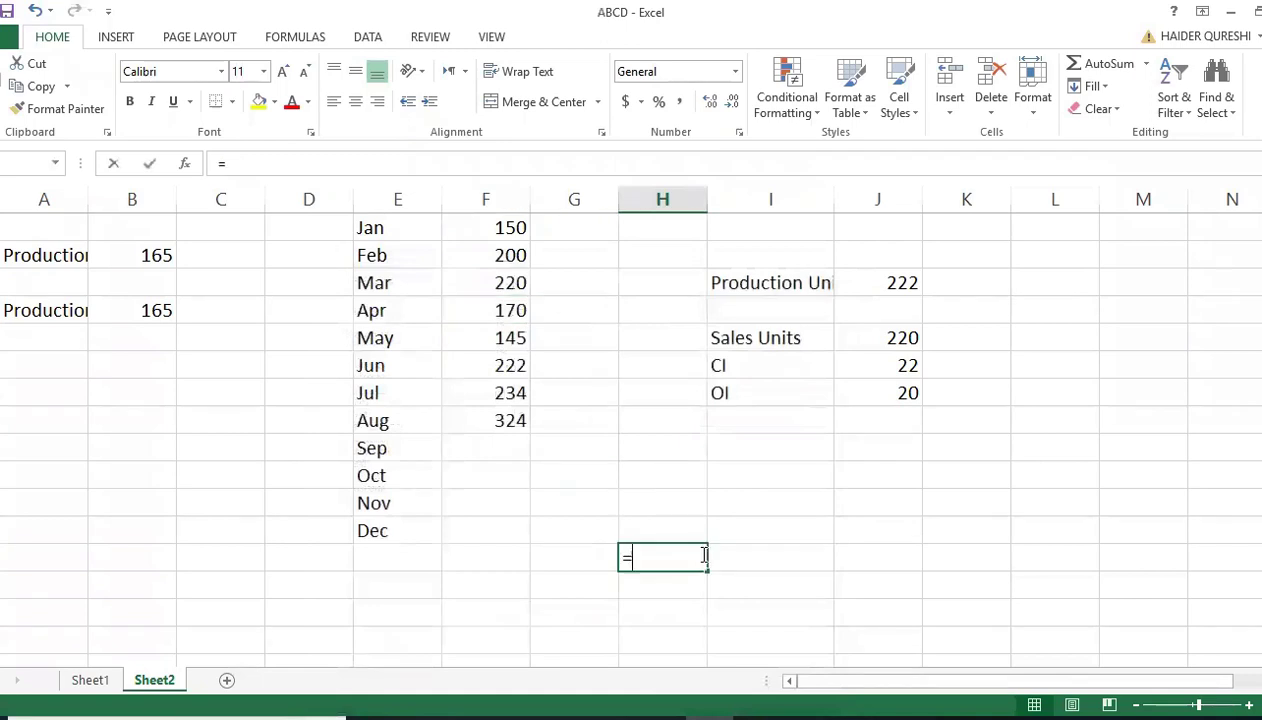
pyautogui.press('Up')
pyautogui.press('Up')
pyautogui.press('Up')
pyautogui.press('Up')
pyautogui.press('Left')
pyautogui.press('Left')
pyautogui.press('Up')
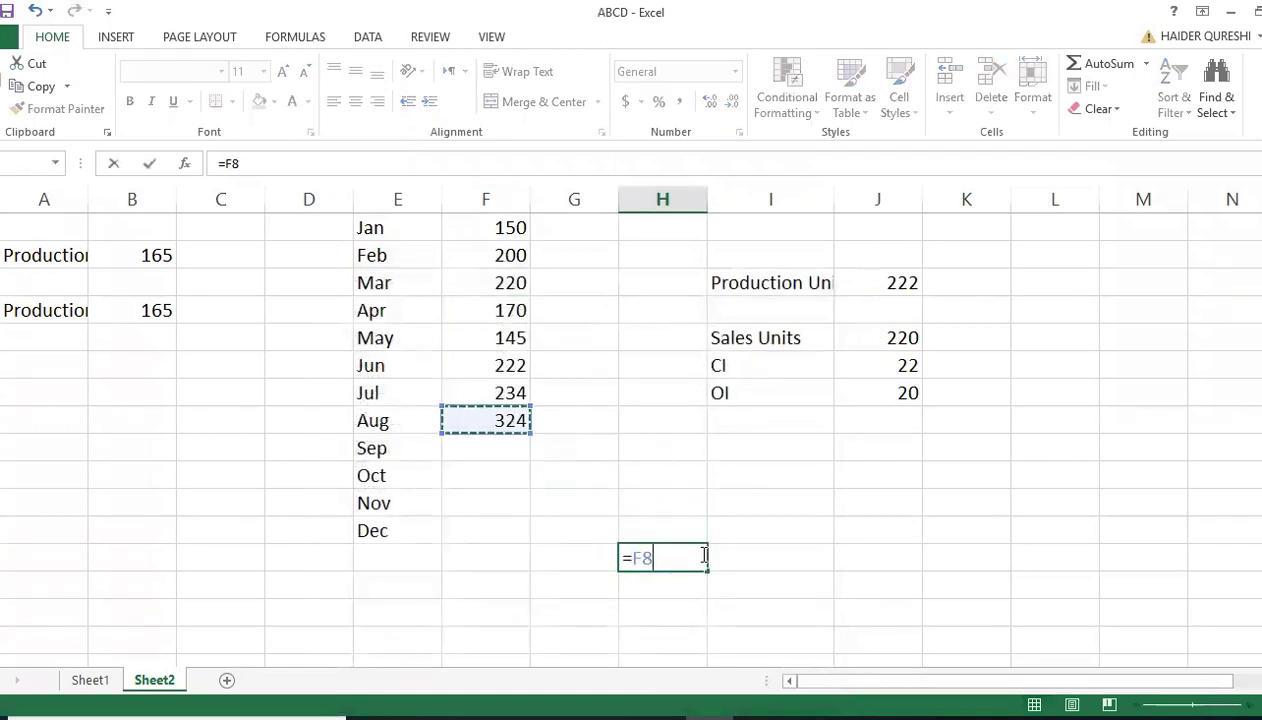
pyautogui.write('/')
pyautogui.press('Up')
pyautogui.press('Up')
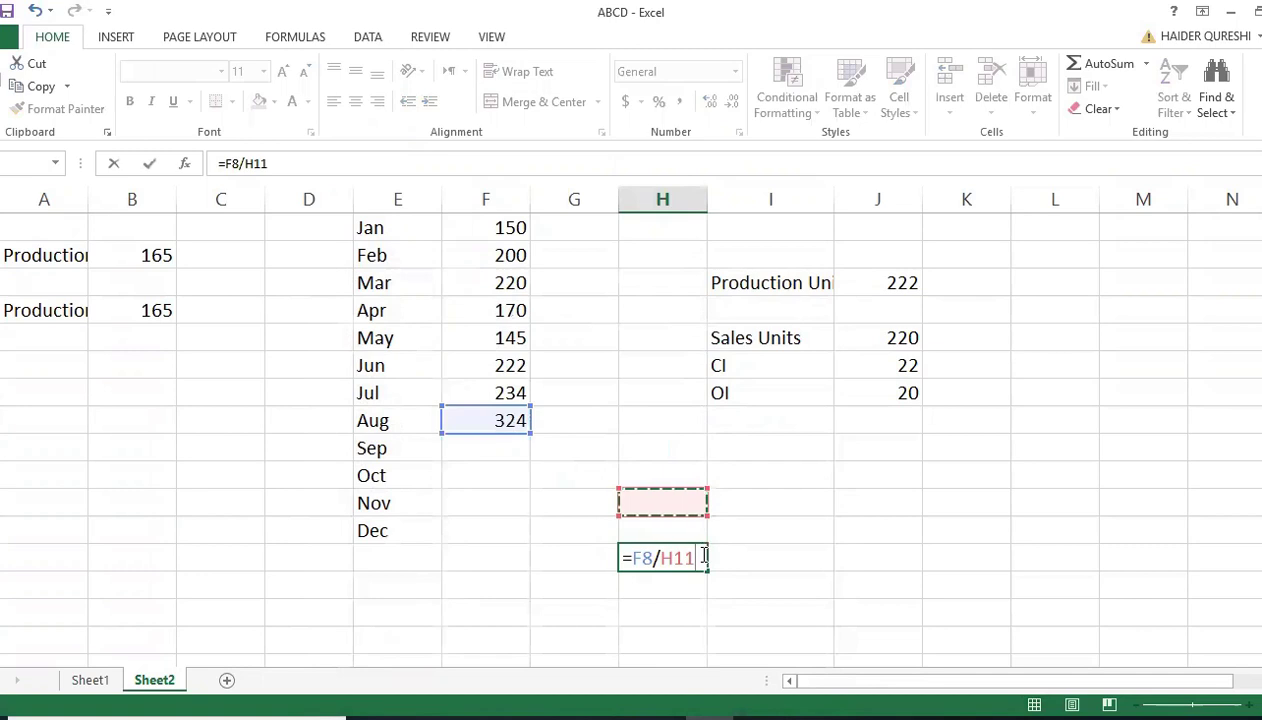
pyautogui.press('Return')
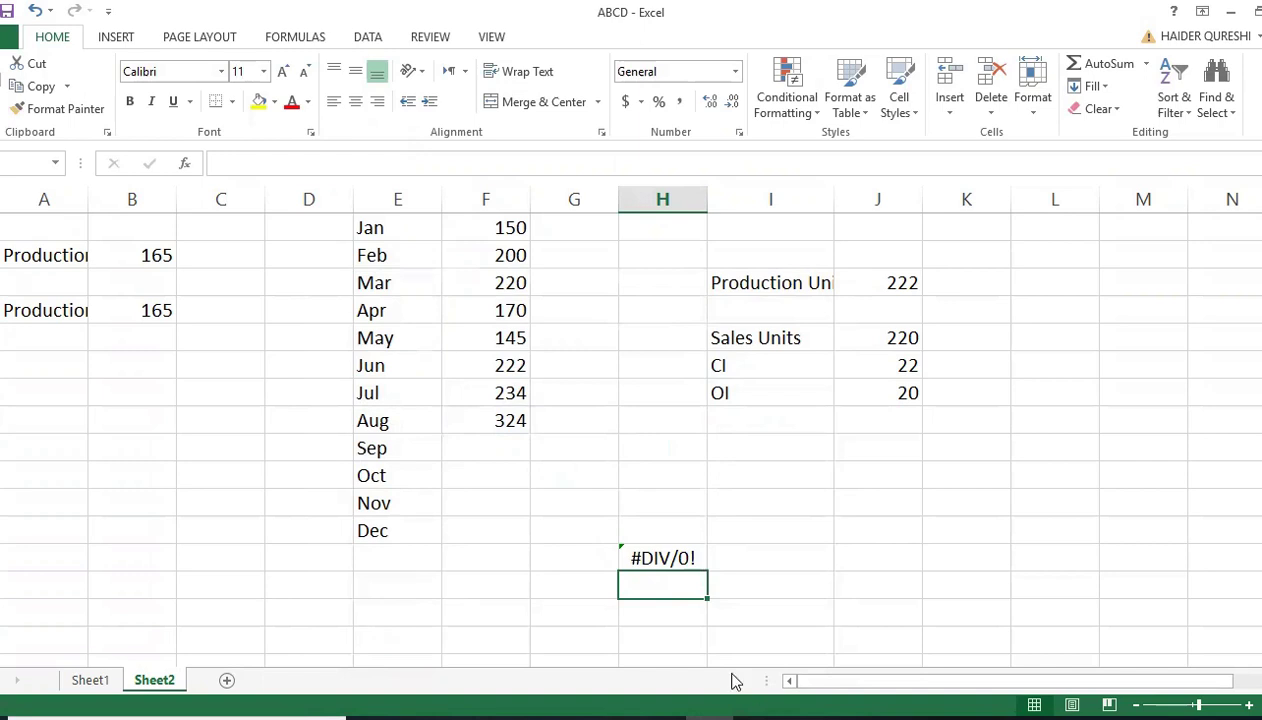
pyautogui.moveTo(731, 712)
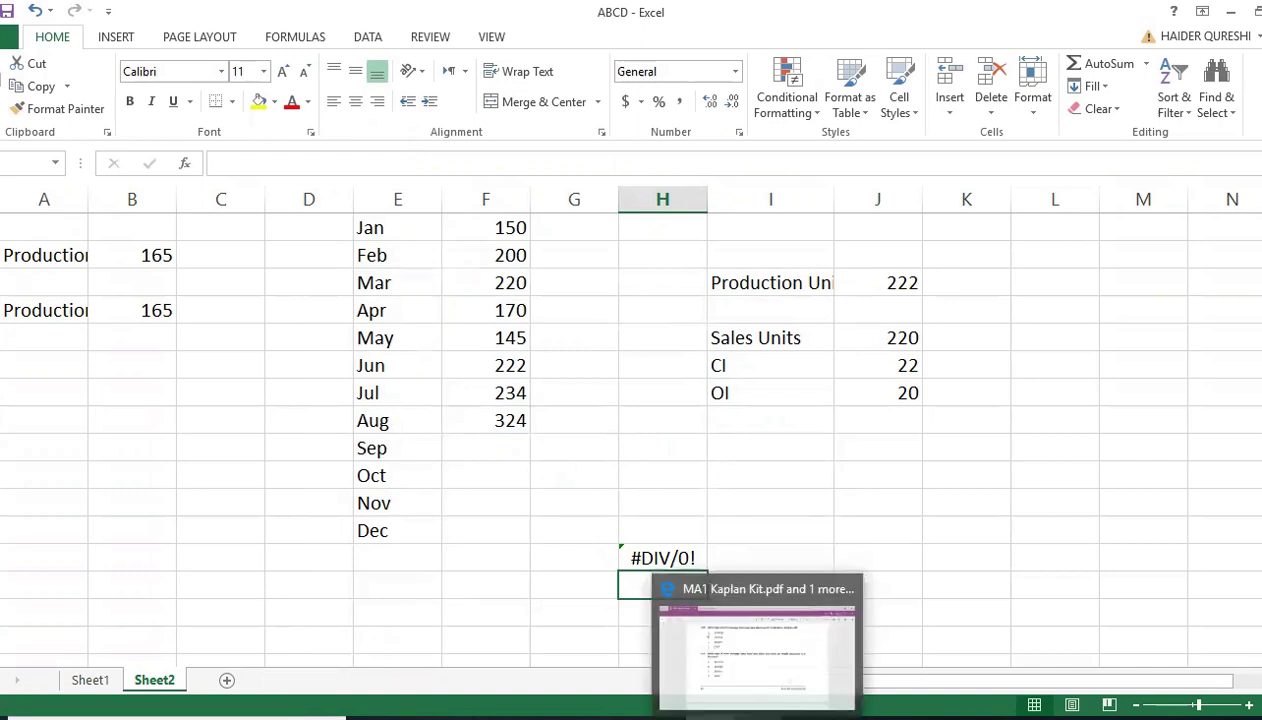
pyautogui.click(738, 681)
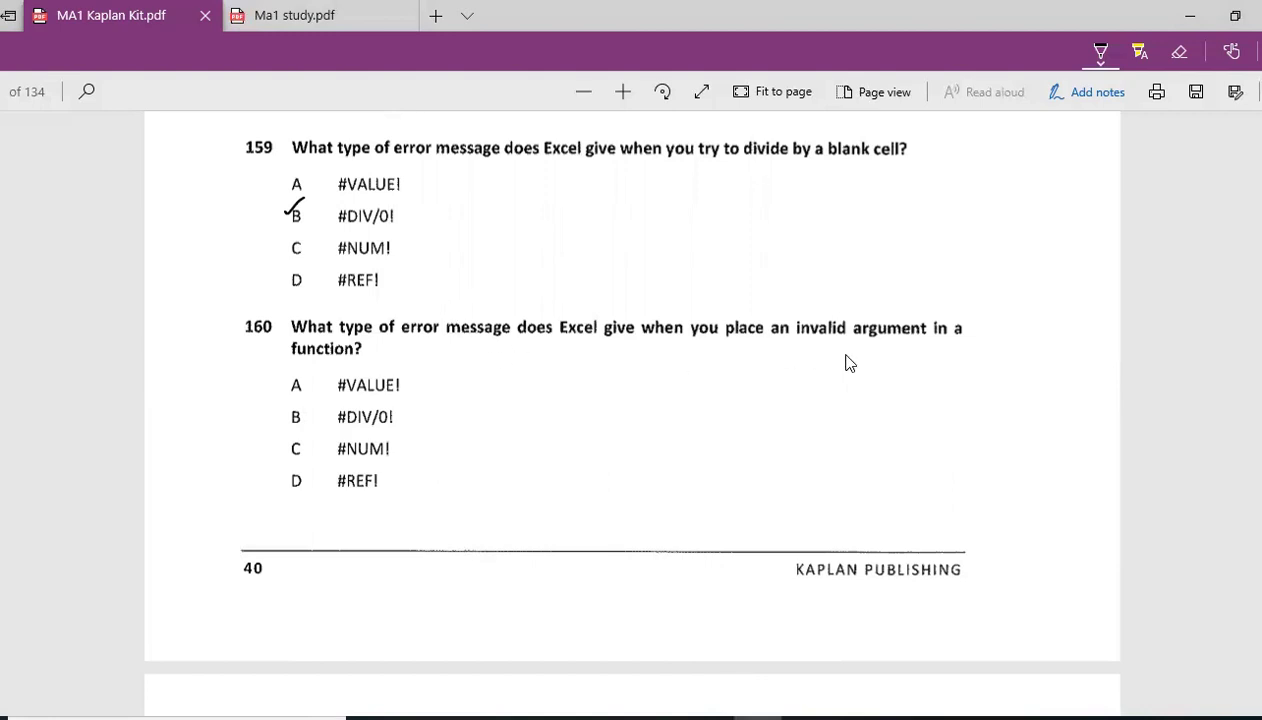
# Underline 'invalid argument' in question 160 and tick answer C, #NUM!
pyautogui.moveTo(789, 342); pyautogui.dragTo(936, 346)
pyautogui.moveTo(280, 449)
pyautogui.mouseDown()
pyautogui.moveTo(290, 458)
pyautogui.moveTo(302, 441)
pyautogui.mouseUp()
pyautogui.click(700, 702)
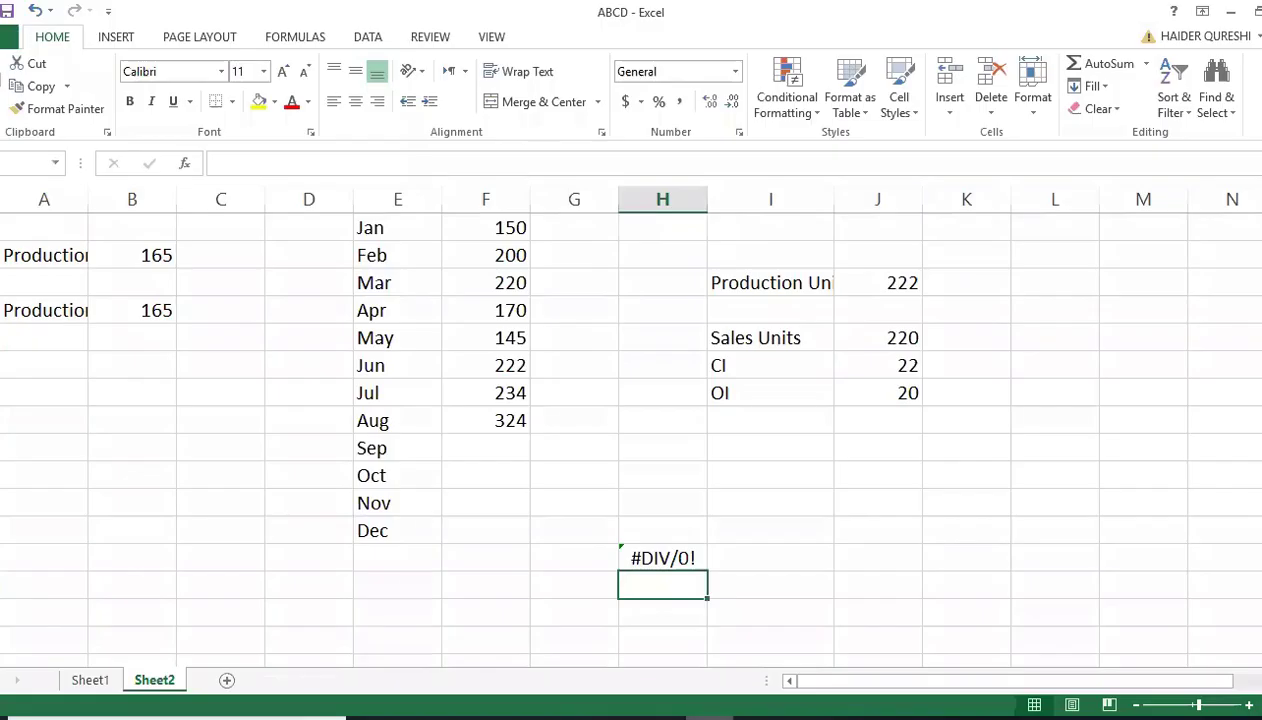
pyautogui.click(574, 585)
pyautogui.click(574, 612)
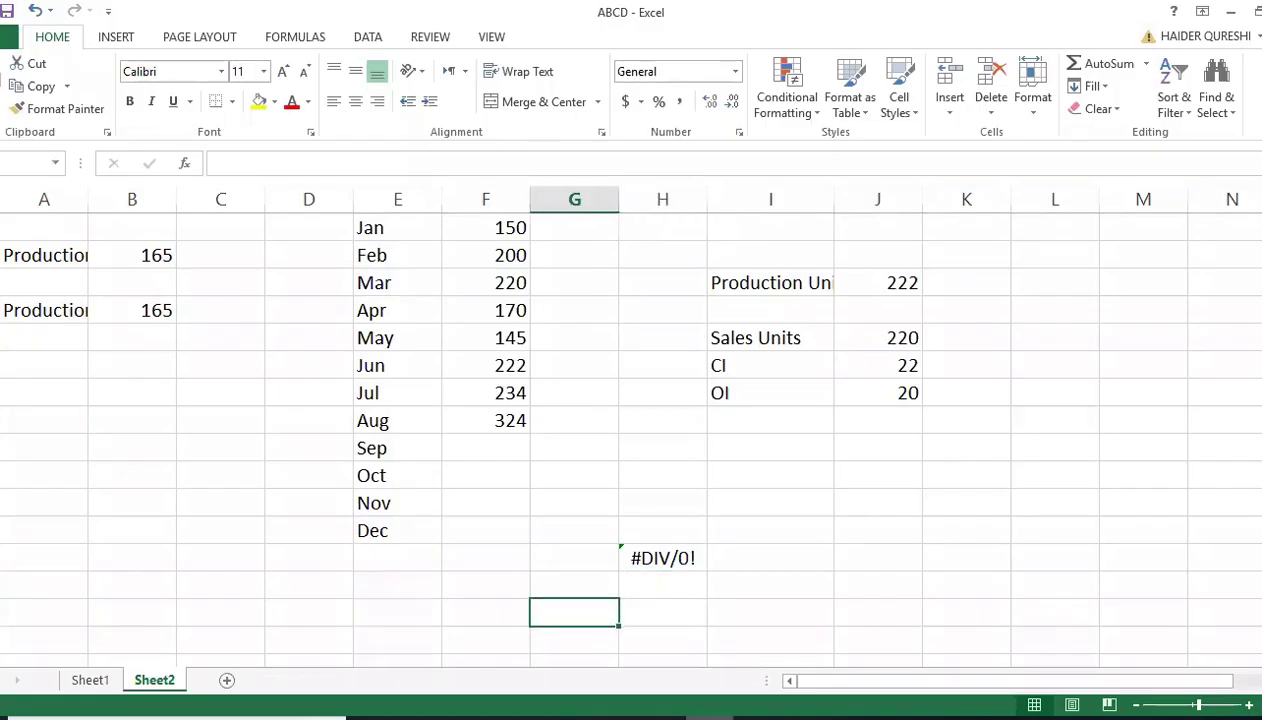
pyautogui.write('=1345678890')
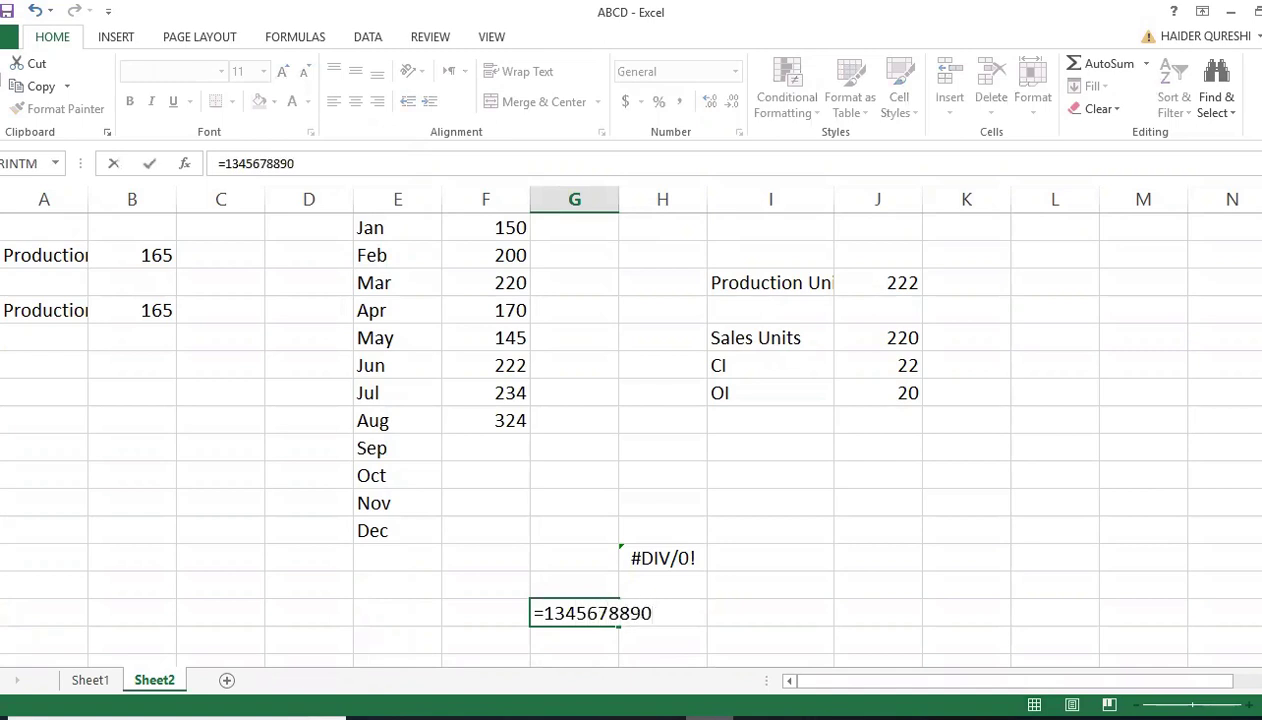
pyautogui.write('*12345678')
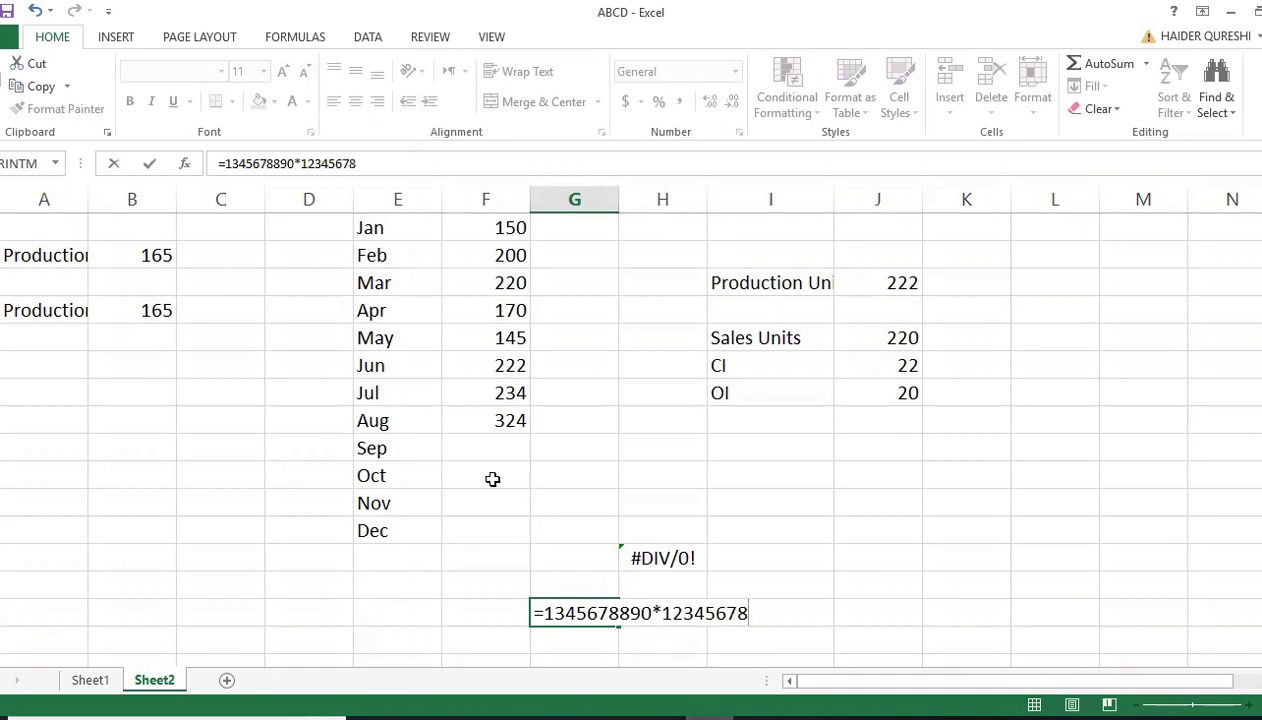
pyautogui.click(228, 163)
pyautogui.write('(1345678890*12345678')
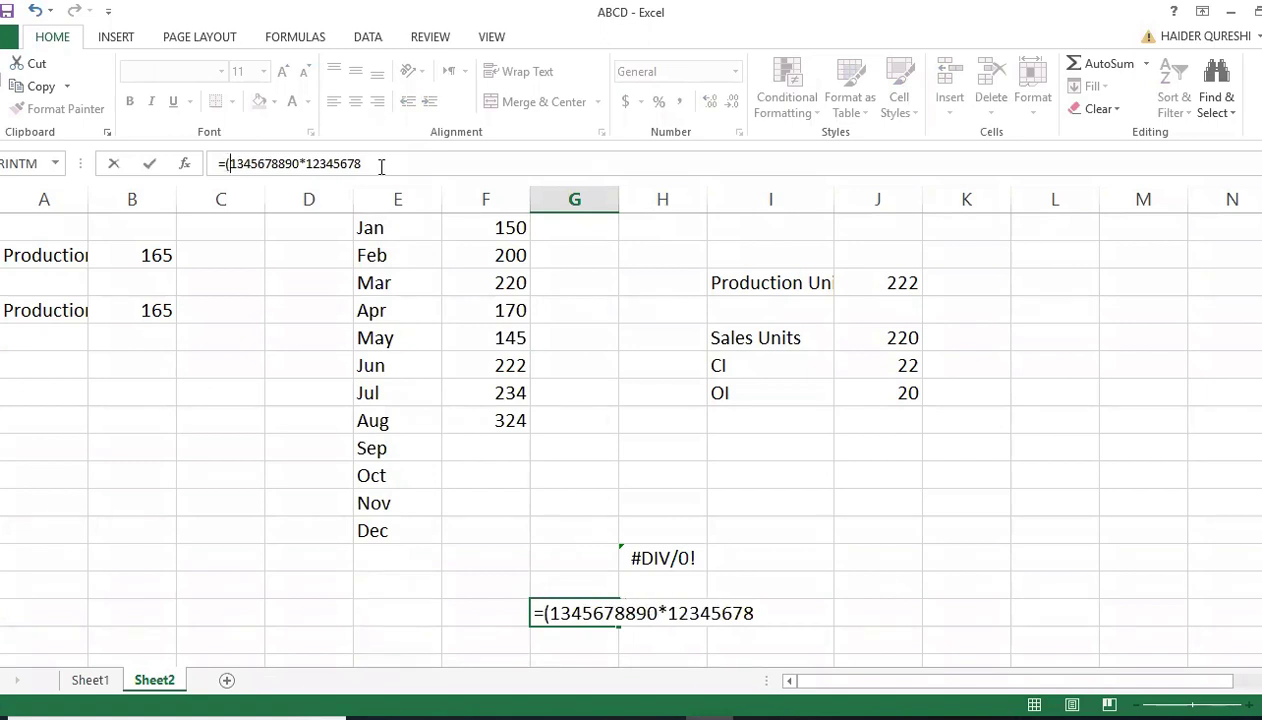
pyautogui.write(')^222222222222222222222222222222')
pyautogui.press('Return')
pyautogui.press('Up')
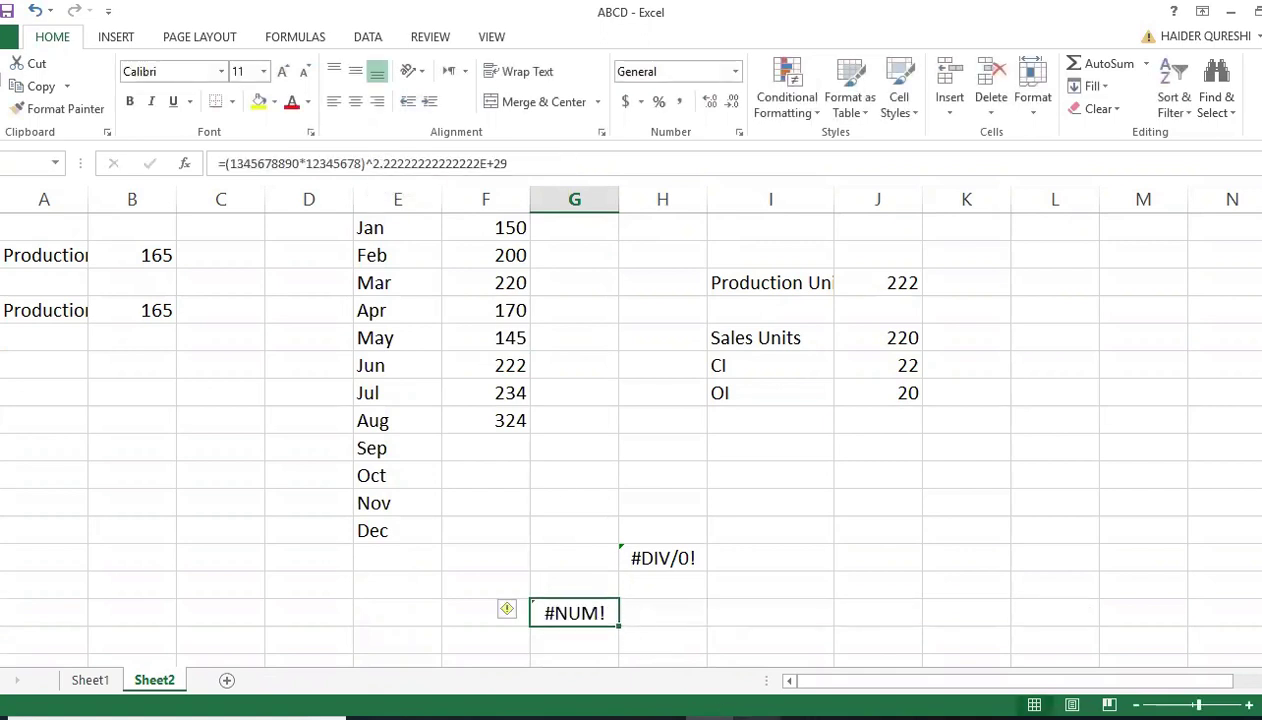
pyautogui.click(742, 690)
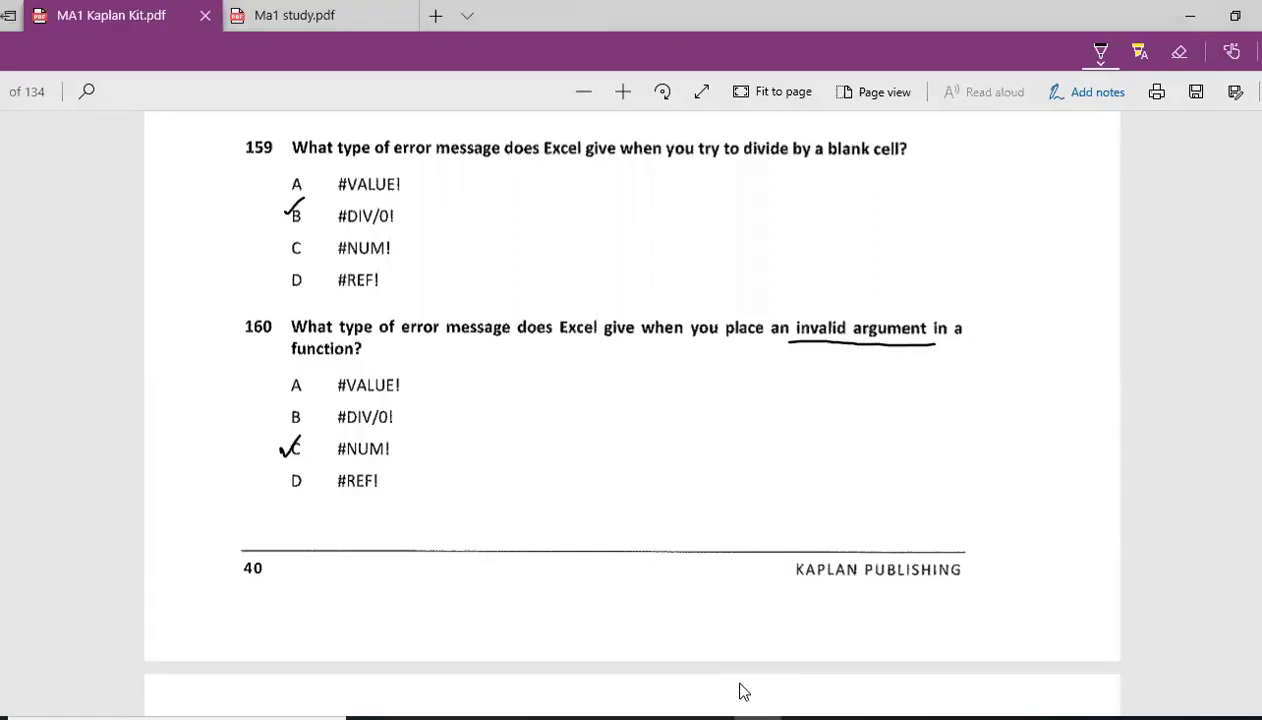
# Scroll to question 161 and tick statements (1) and (2)
pyautogui.scroll(-3, 563, 454)
pyautogui.scroll(-3, 563, 454)
pyautogui.scroll(-2, 563, 454)
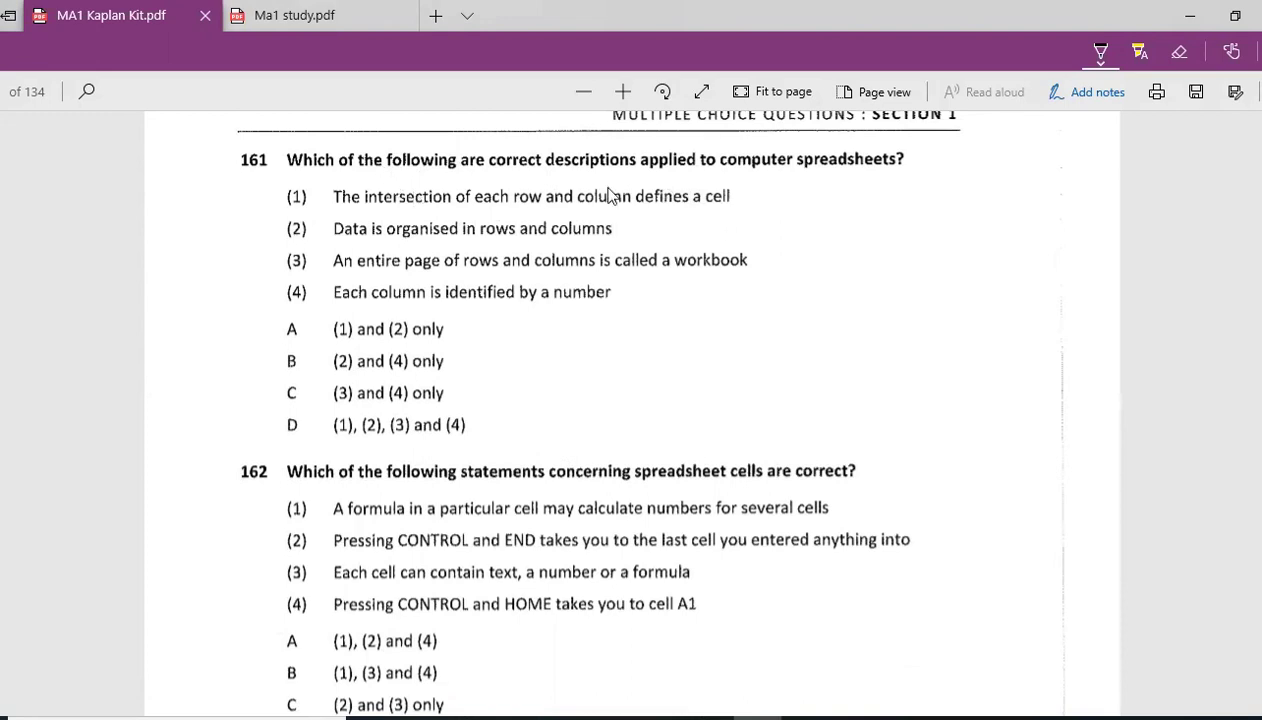
pyautogui.moveTo(273, 191); pyautogui.dragTo(293, 186)
pyautogui.moveTo(277, 224); pyautogui.dragTo(300, 214)
# Tick answer A of question 161 and scroll on to questions 162 and 163
pyautogui.hotkey('alt', 'Tab')
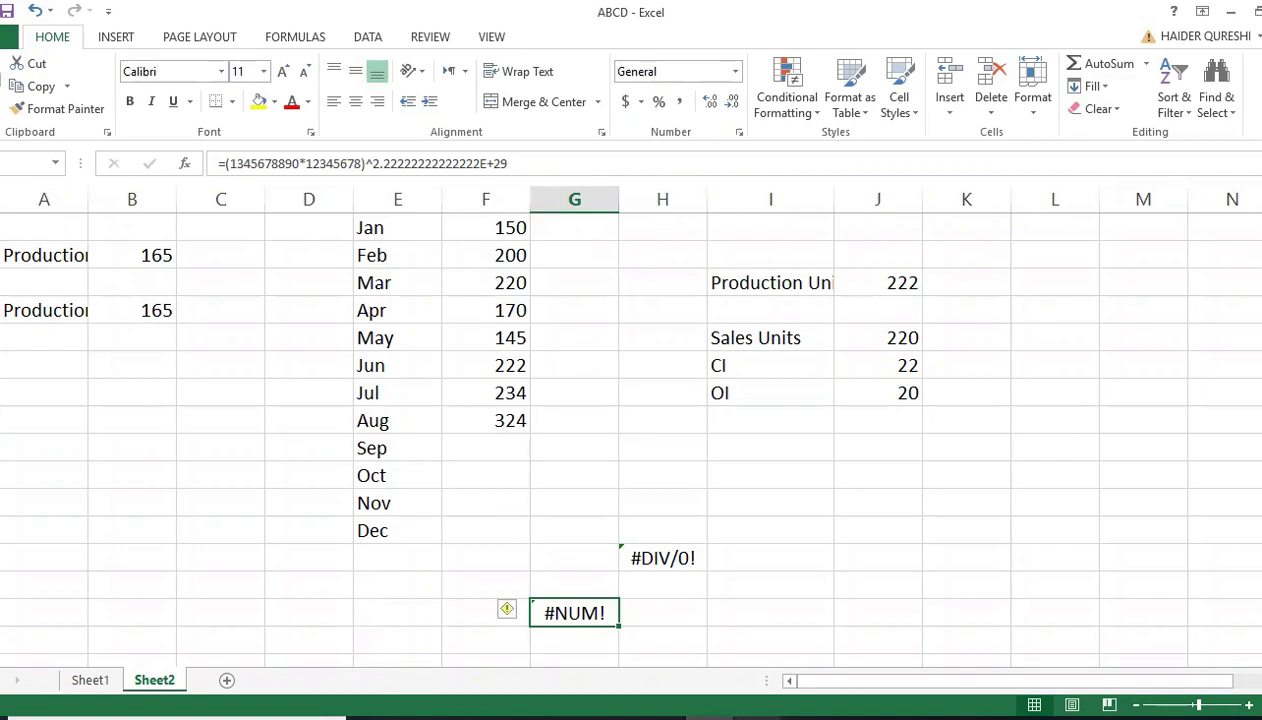
pyautogui.hotkey('alt', 'Tab')
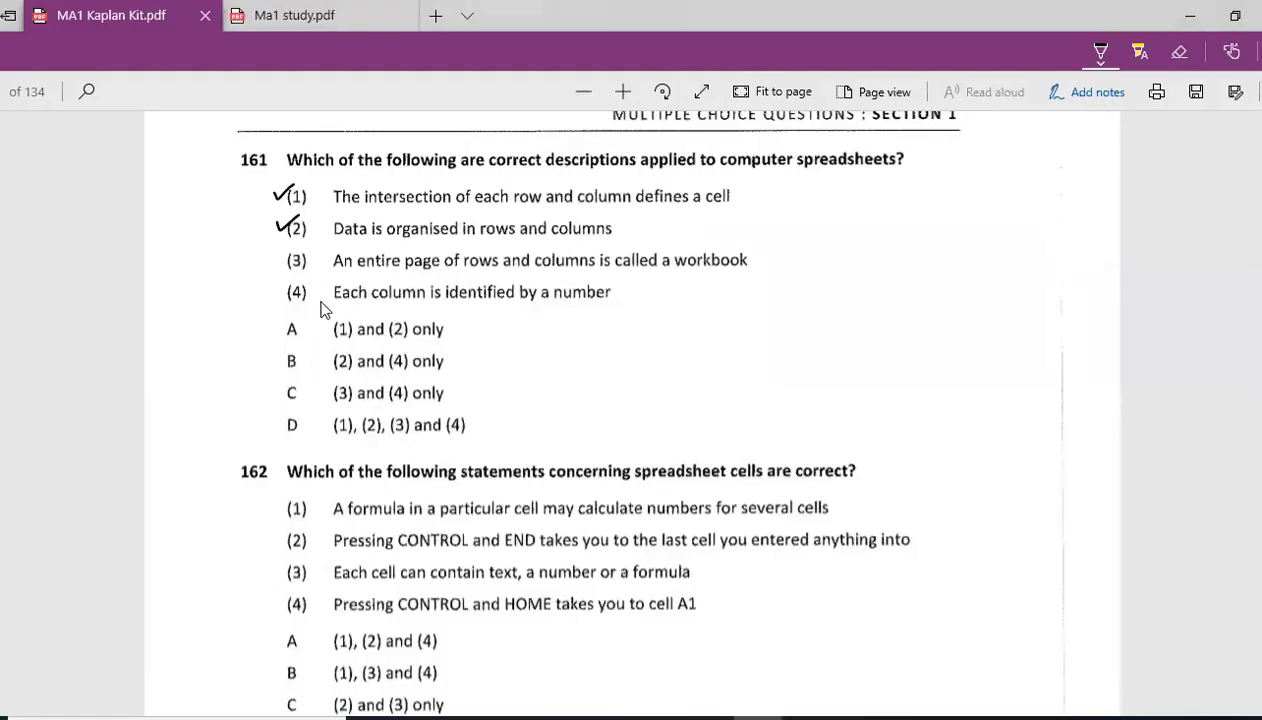
pyautogui.moveTo(282, 331); pyautogui.dragTo(302, 317)
pyautogui.scroll(-3, 335, 330)
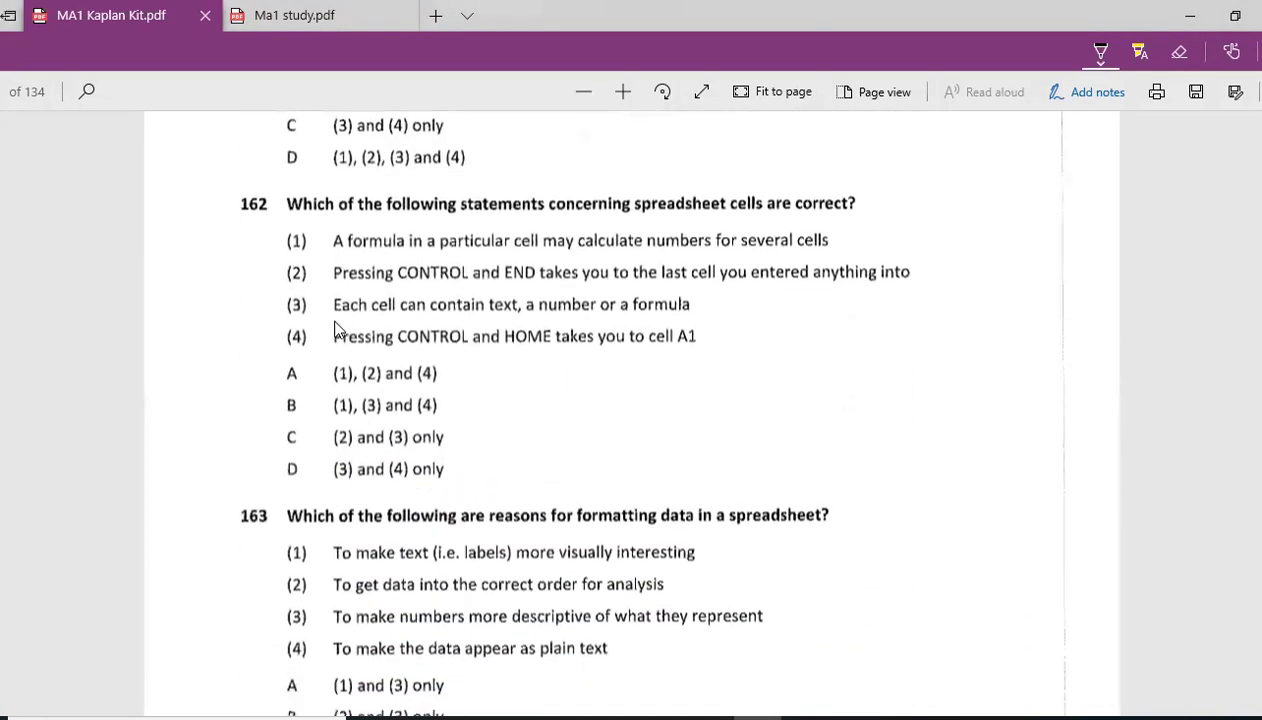
pyautogui.scroll(-1, 335, 330)
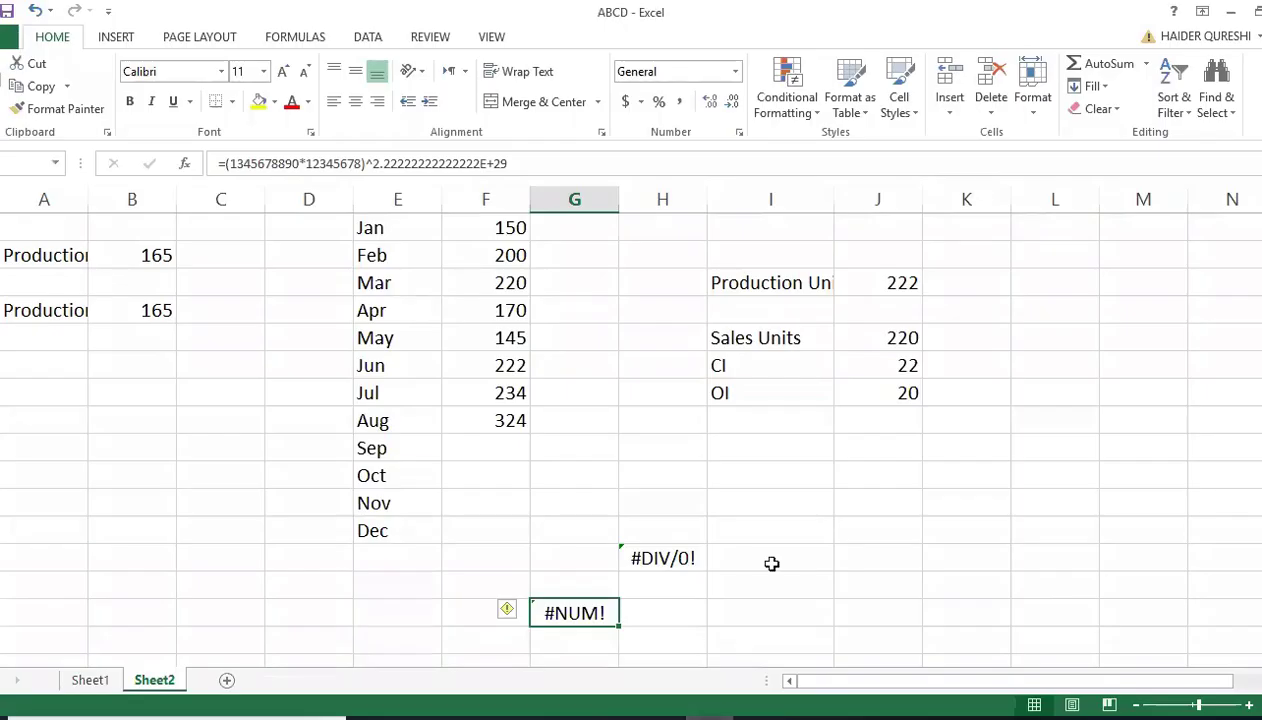
pyautogui.click(822, 533)
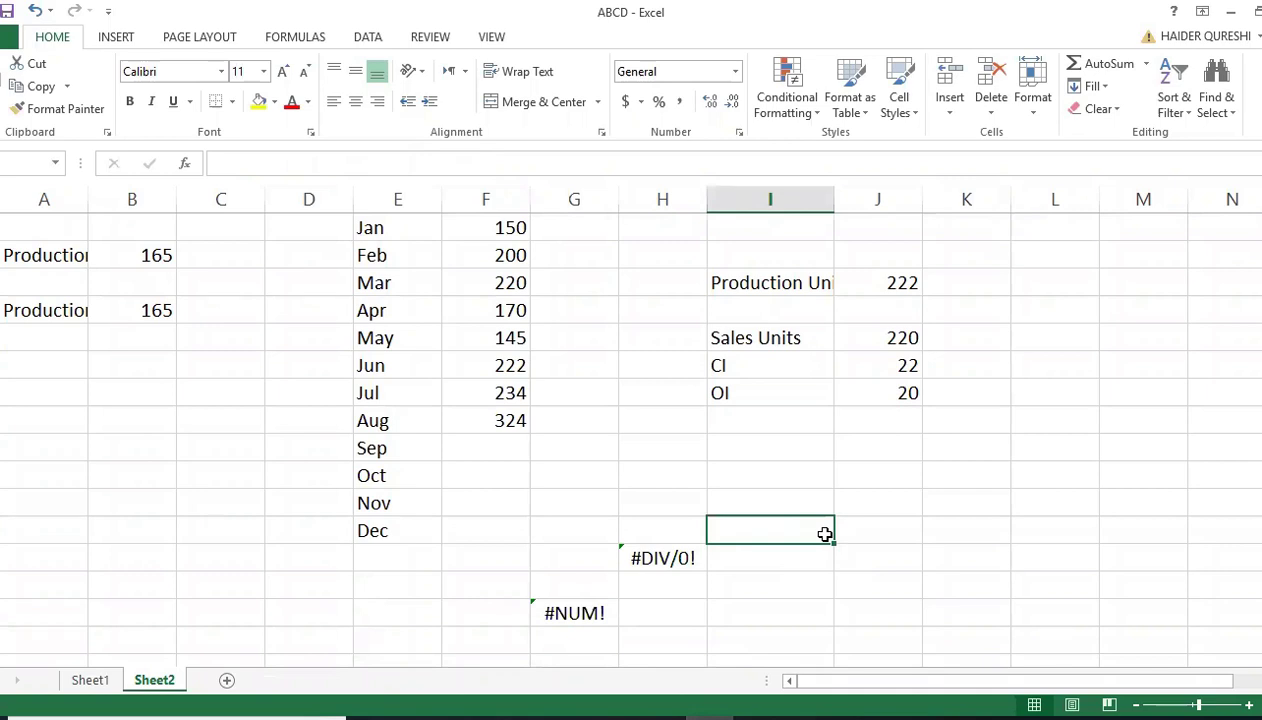
# Enter 12 in the Oct row's empty cell in column J
pyautogui.press('Right')
pyautogui.press('Right')
pyautogui.press('Right')
pyautogui.press('Down')
pyautogui.press('Down')
pyautogui.press('Down')
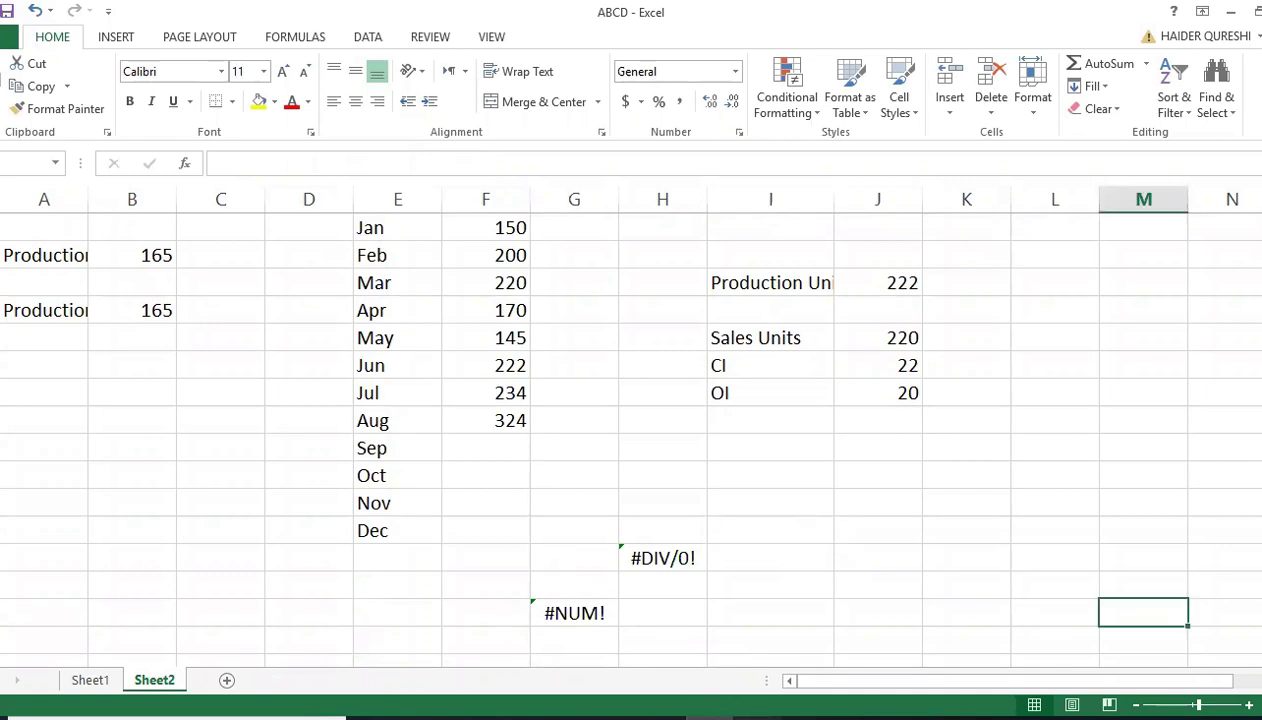
pyautogui.click(748, 714)
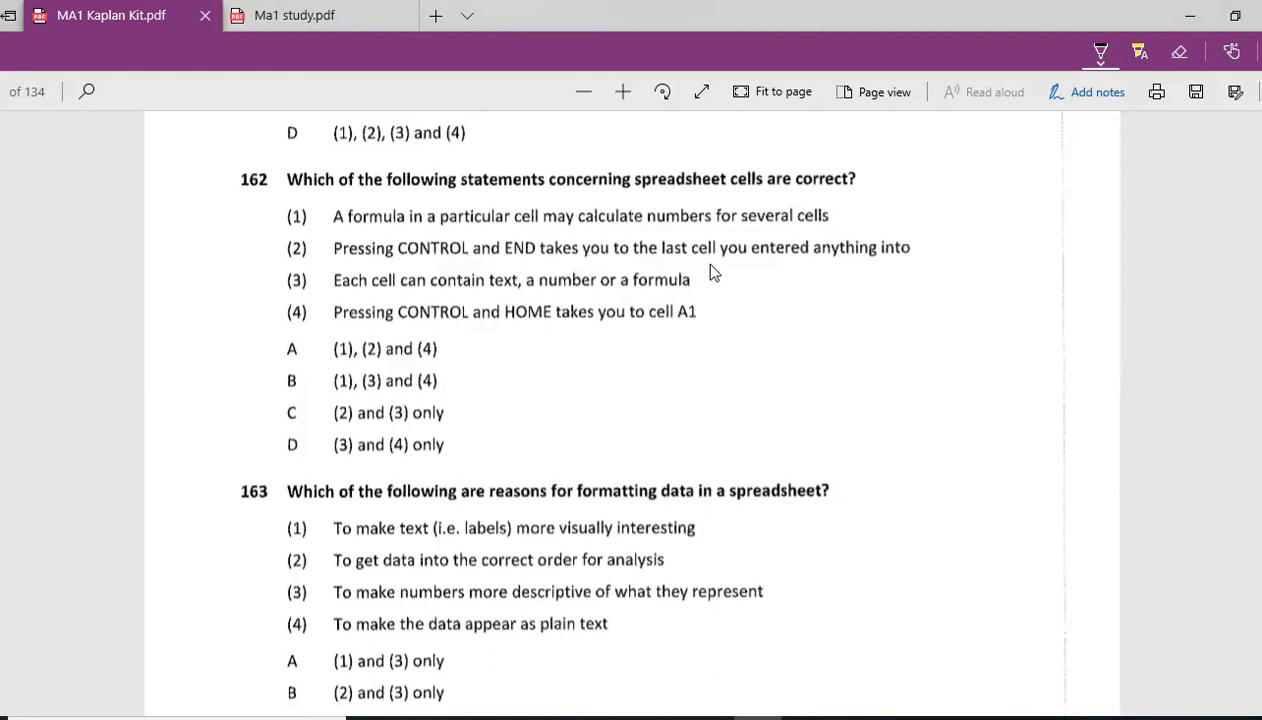
pyautogui.hotkey('alt', 'Tab')
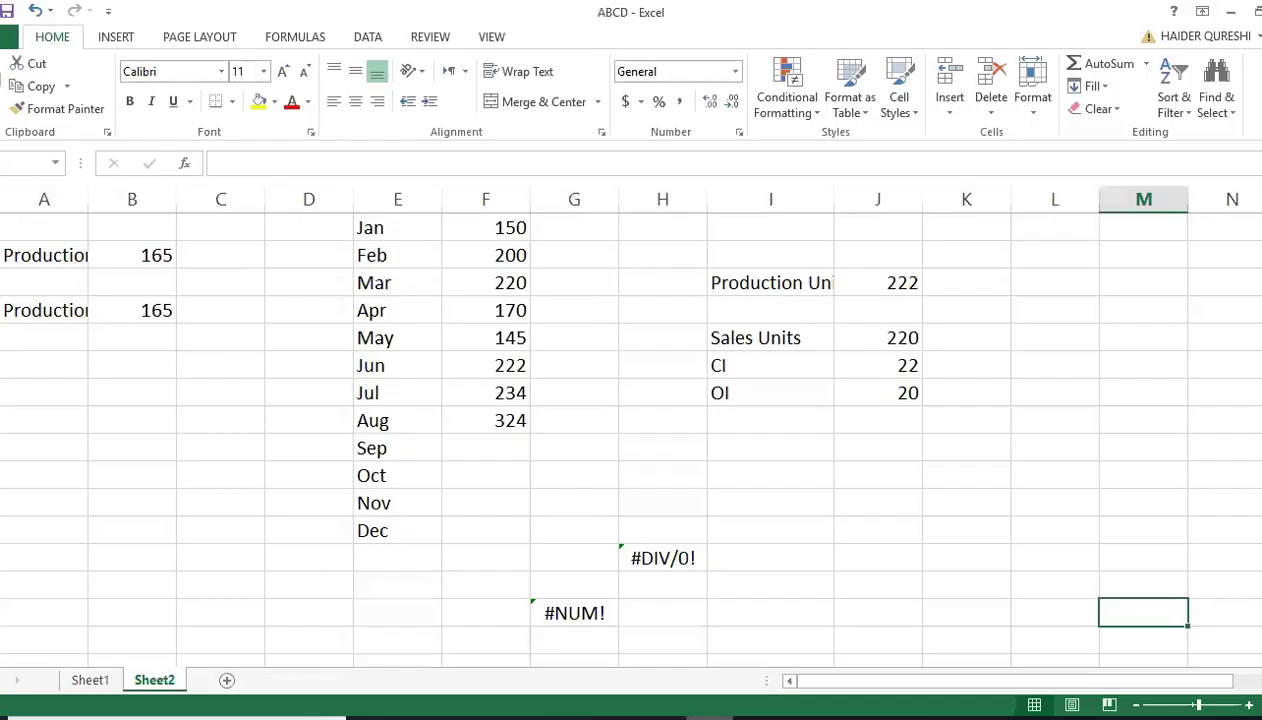
pyautogui.press('Left')
pyautogui.press('Up')
pyautogui.press('Up')
pyautogui.press('Up')
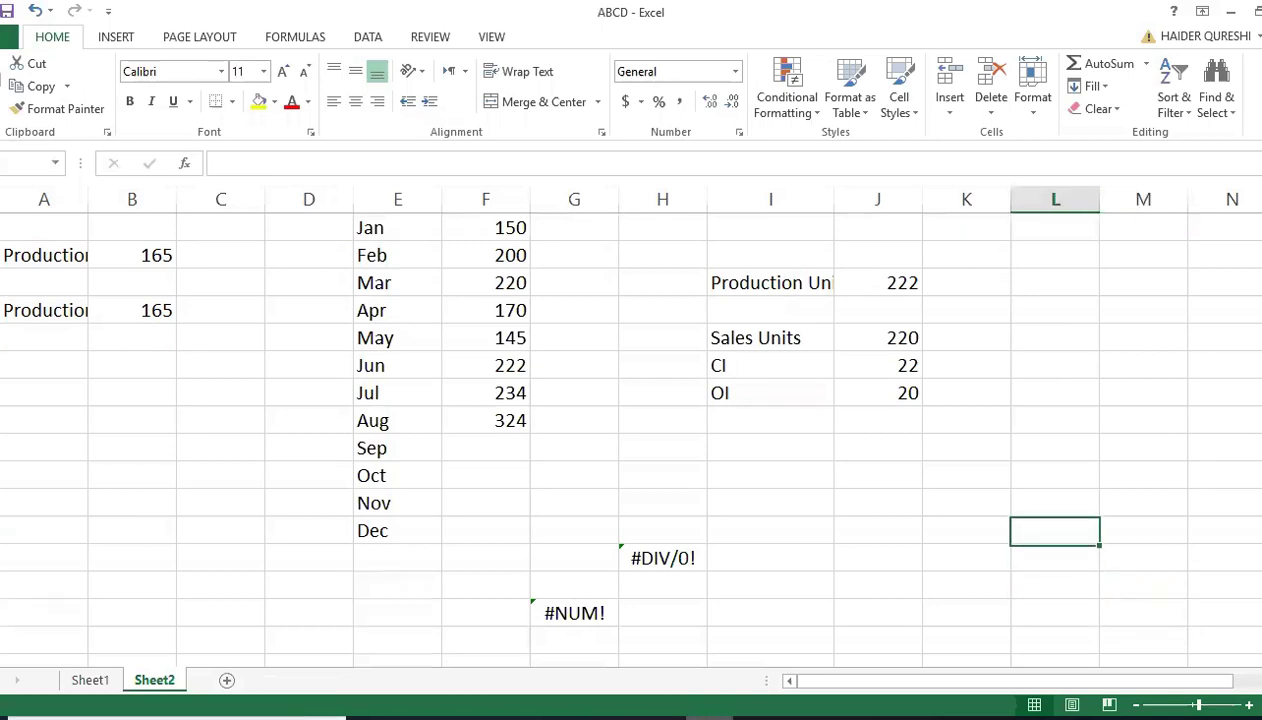
pyautogui.press('Left')
pyautogui.press('Left')
pyautogui.press('Up')
pyautogui.press('Up')
pyautogui.write('12')
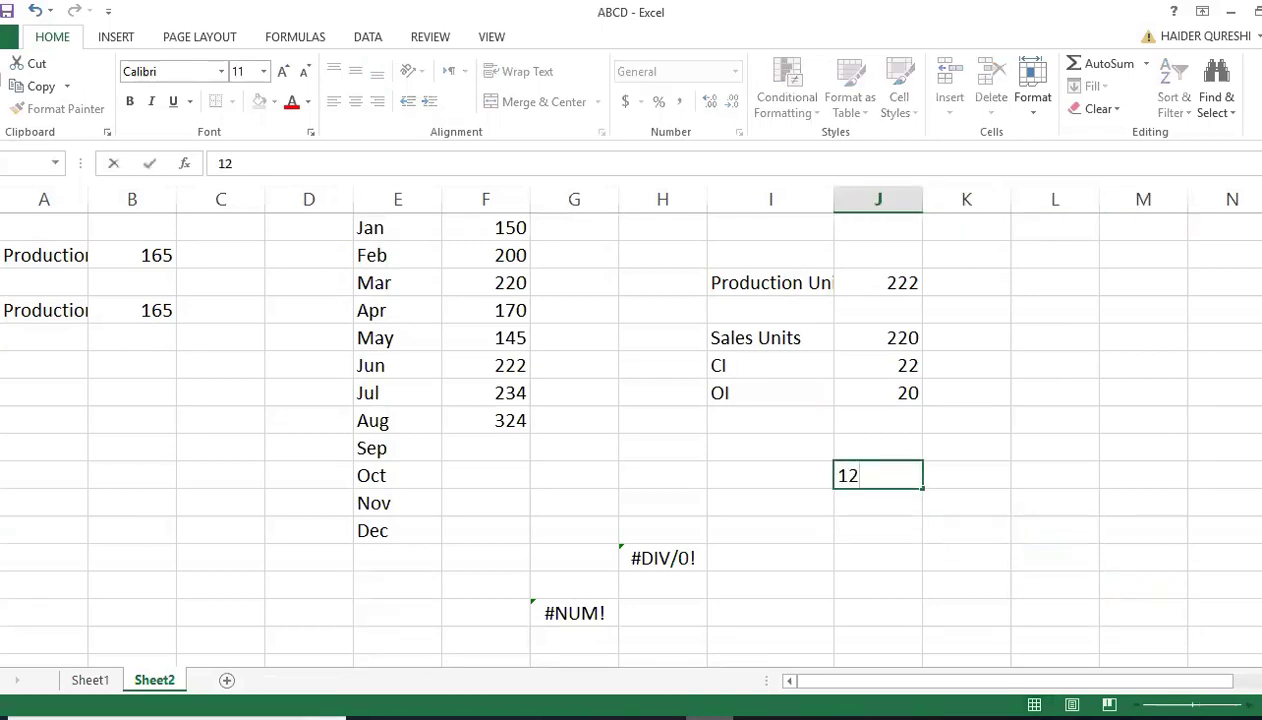
pyautogui.press('Return')
# Try the arrow keys and Home to move around the worksheet, ending in column L
pyautogui.press('Down')
pyautogui.press('Left')
pyautogui.press('Left')
pyautogui.press('Home')
pyautogui.press('Down')
pyautogui.click(1143, 612)
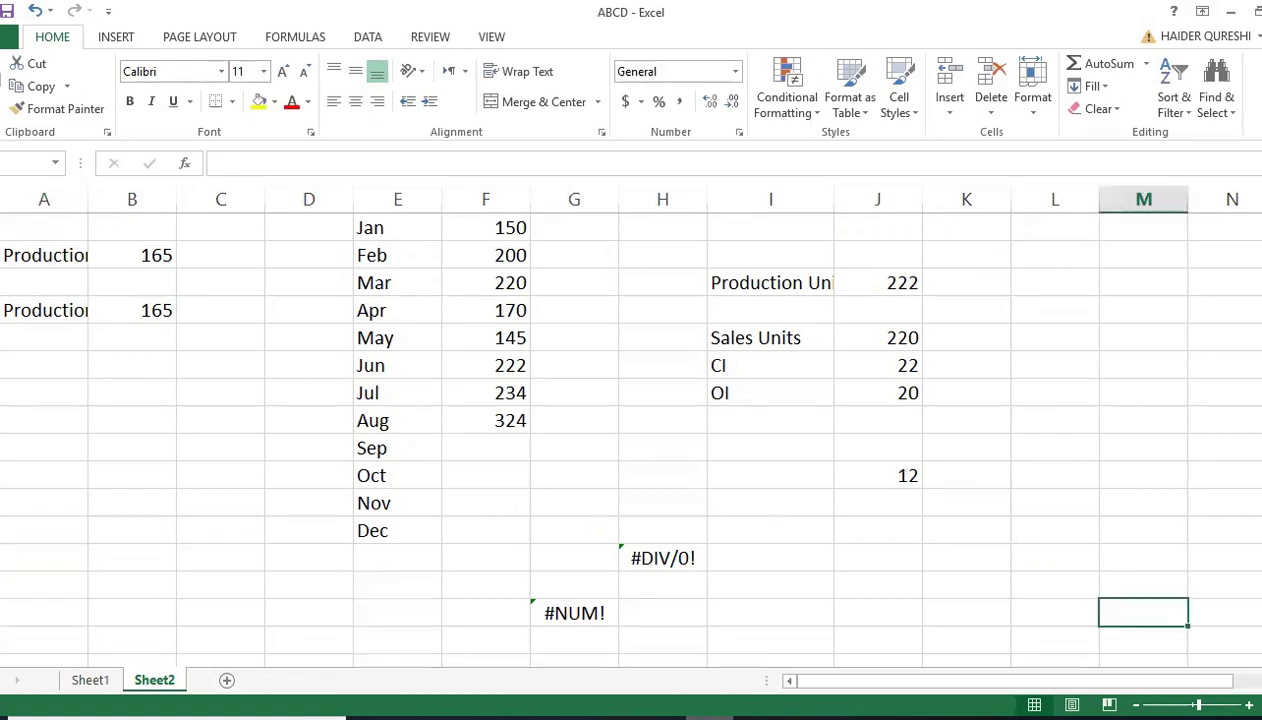
pyautogui.press('Left')
pyautogui.press('Up')
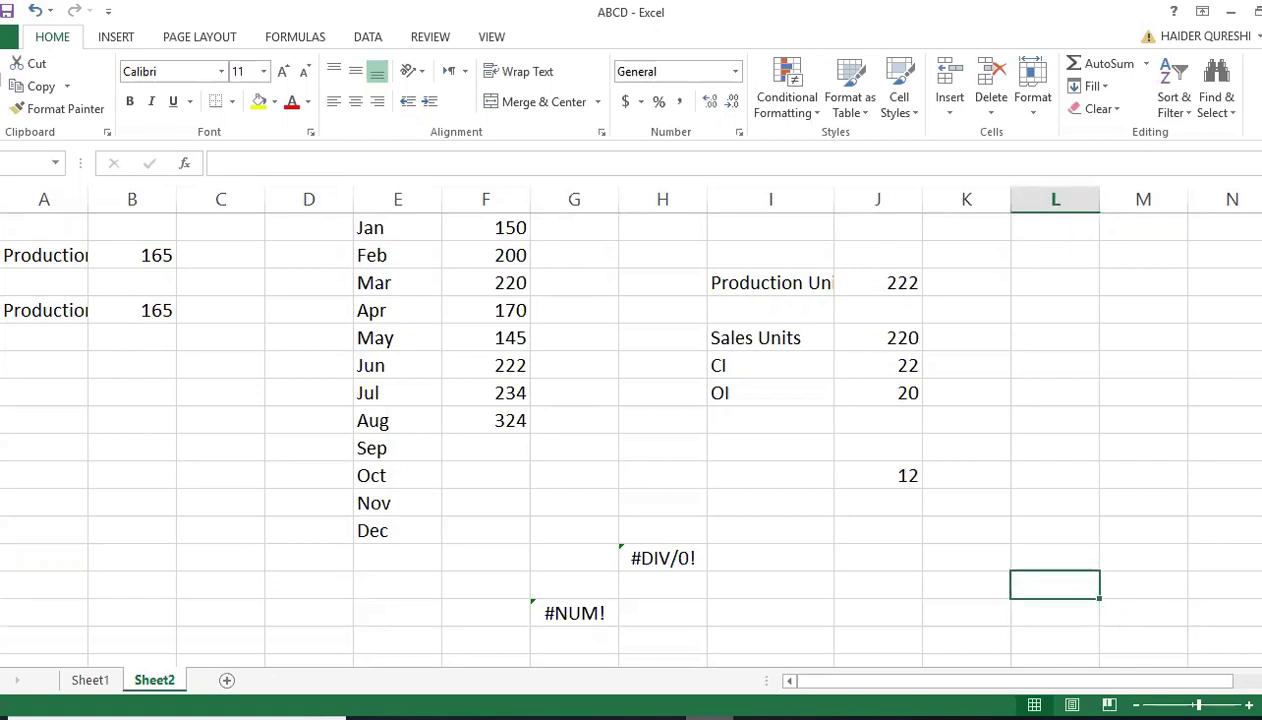
# Tick statement (3) of question 162, then confirm Ctrl+Home jumps Excel to cell A1
pyautogui.hotkey('alt', 'Tab')
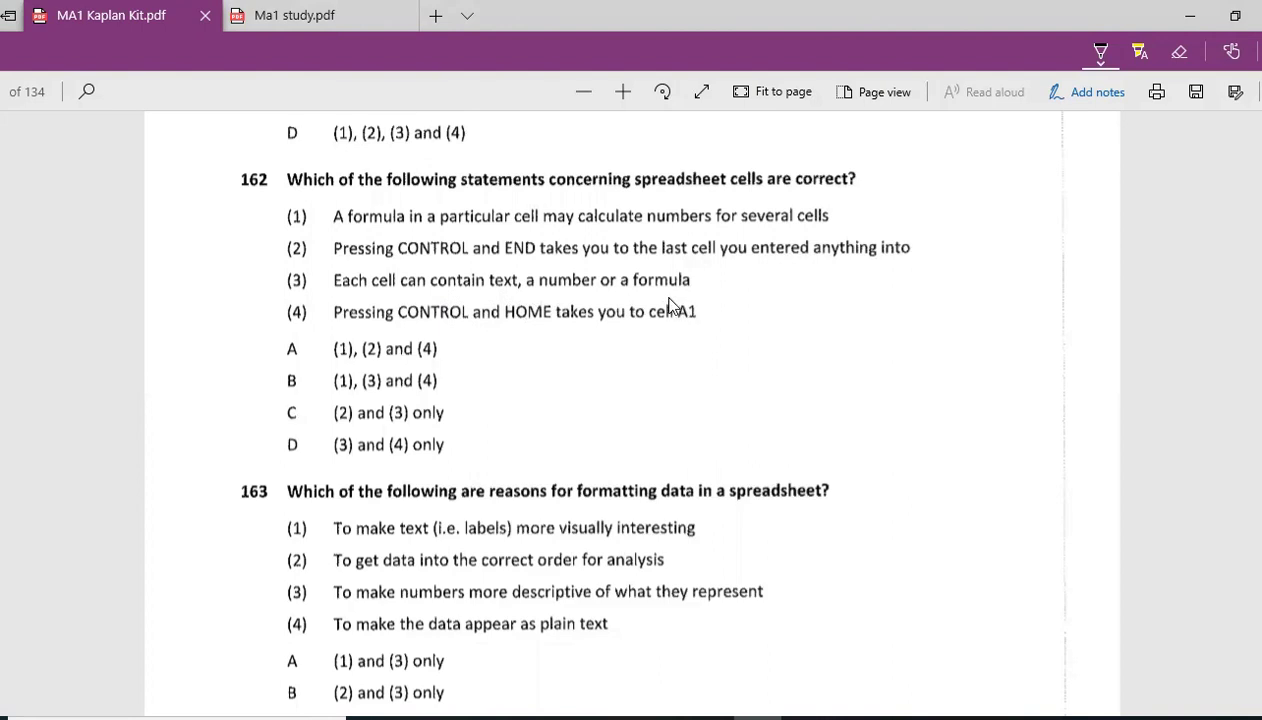
pyautogui.moveTo(273, 278); pyautogui.dragTo(292, 270)
pyautogui.click(712, 716)
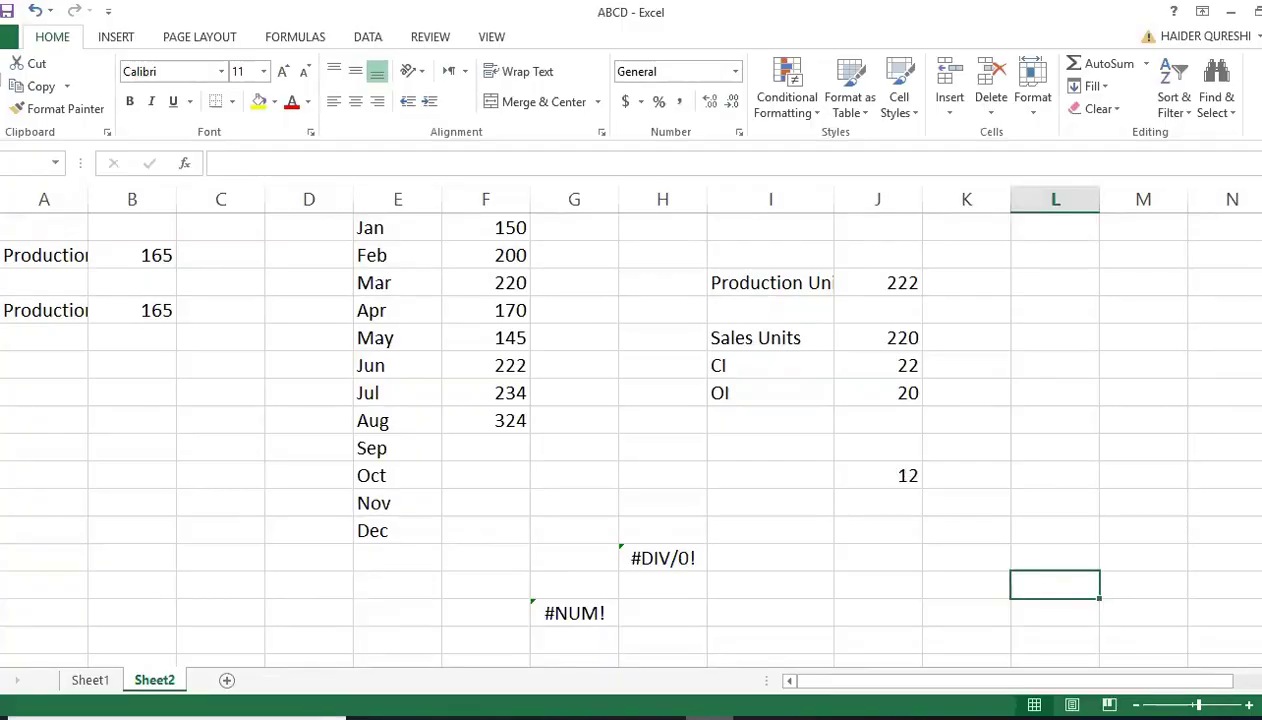
pyautogui.hotkey('ctrl', 'Home')
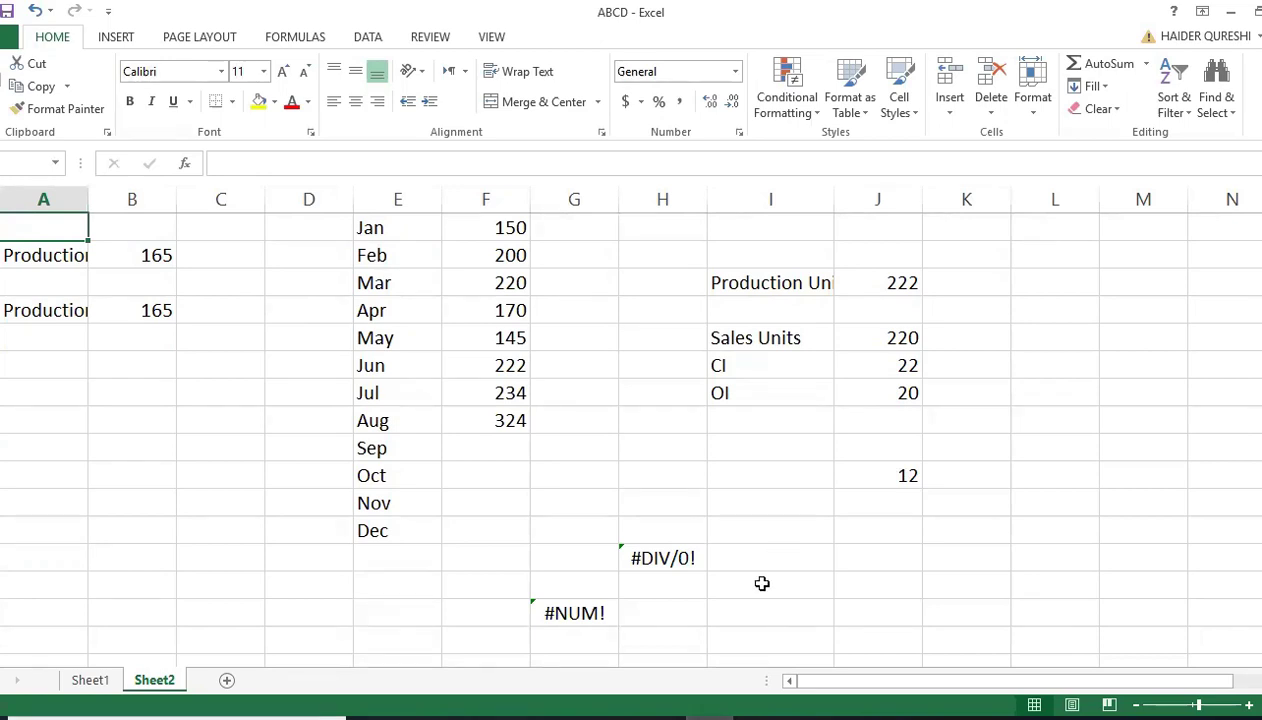
pyautogui.hotkey('alt', 'Tab')
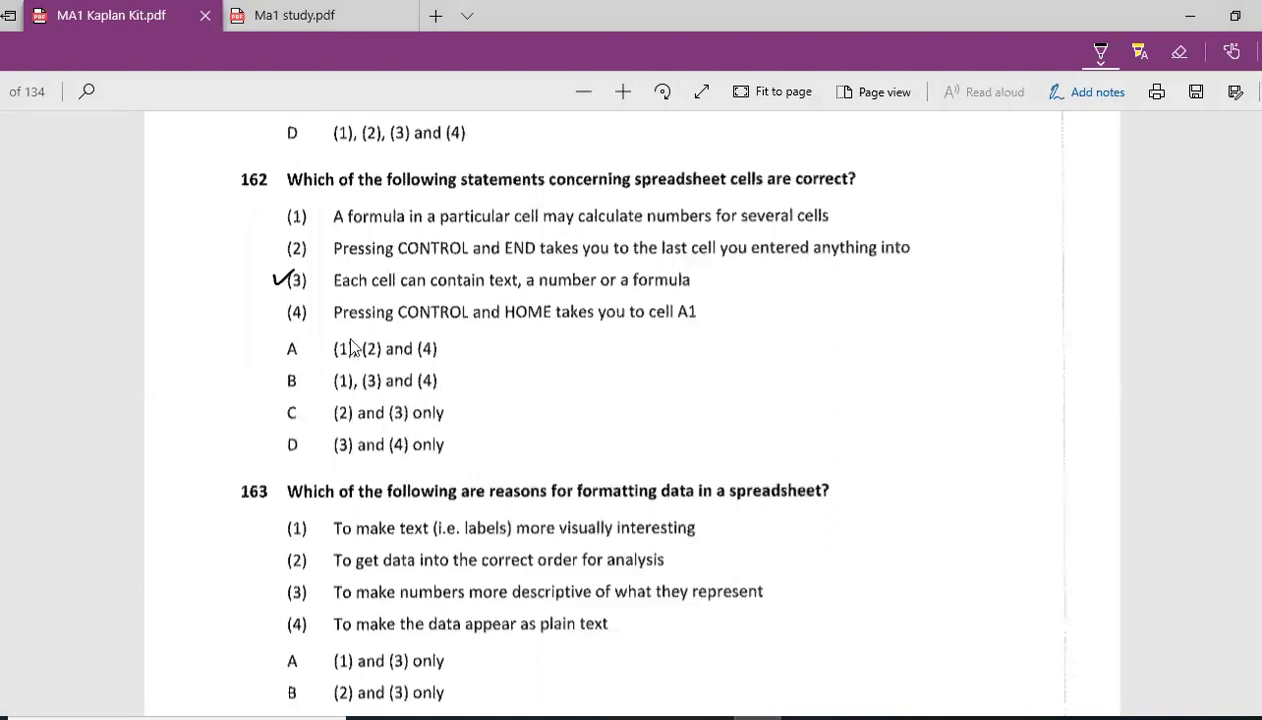
# Tick statement (4) and answer D for question 162
pyautogui.moveTo(285, 316); pyautogui.dragTo(308, 295)
pyautogui.moveTo(284, 445); pyautogui.dragTo(312, 428)
pyautogui.scroll(-1, 315, 441)
pyautogui.scroll(-1, 315, 441)
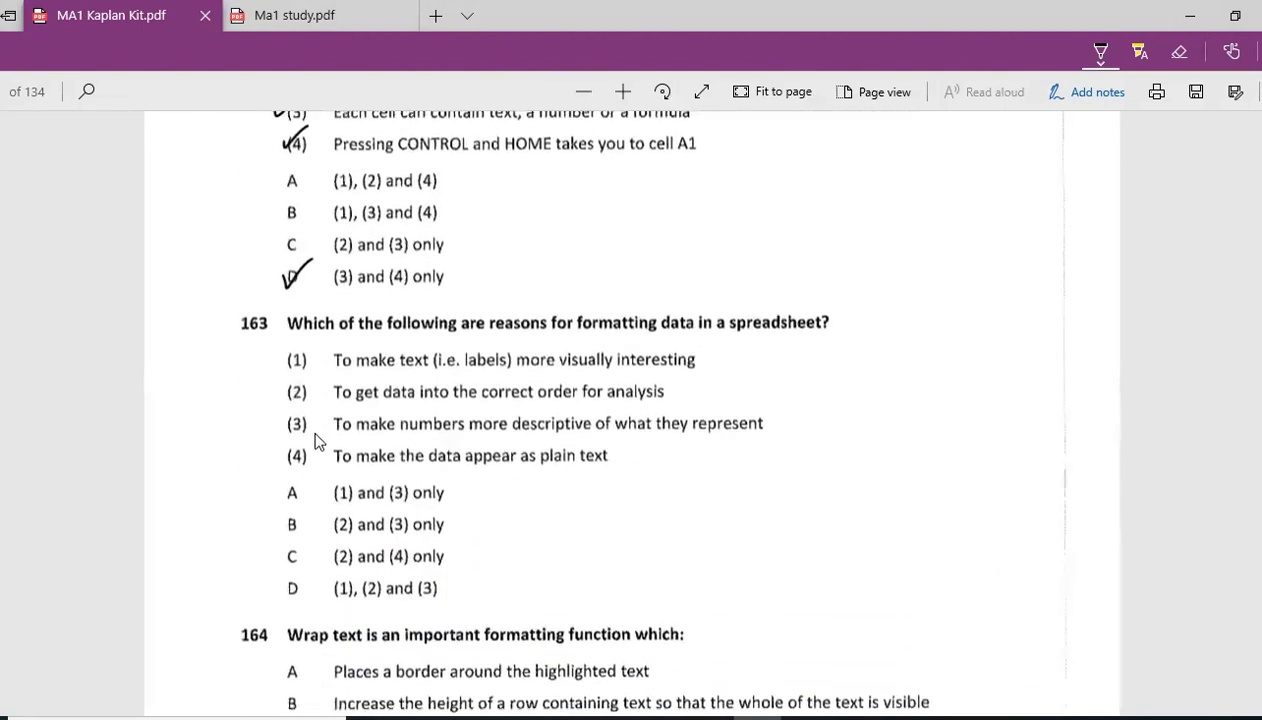
pyautogui.scroll(-1, 315, 441)
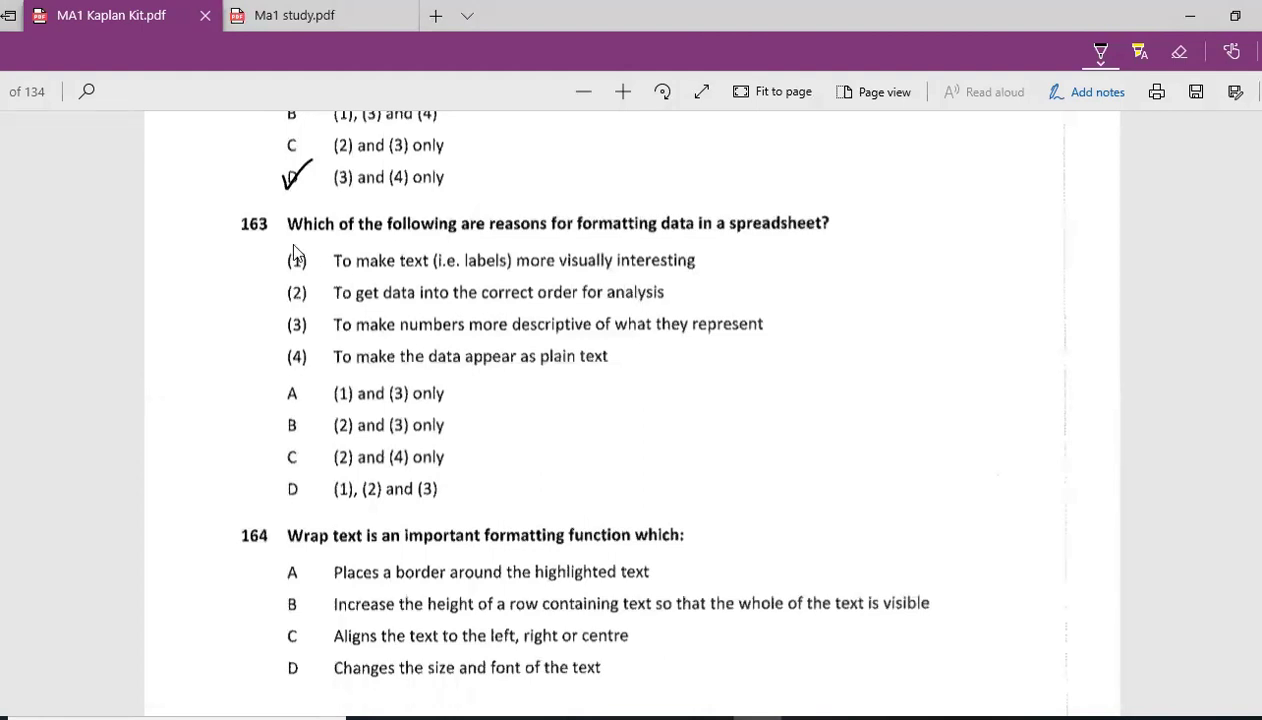
# Tick statements (1) and (3) and answer A for question 163
pyautogui.moveTo(281, 253); pyautogui.dragTo(299, 246)
pyautogui.moveTo(288, 317); pyautogui.dragTo(310, 306)
pyautogui.moveTo(280, 397); pyautogui.dragTo(297, 388)
# Tick answer B on the wrap text question 164, then bring the ABCD workbook forward
pyautogui.scroll(-1, 335, 424)
pyautogui.scroll(-1, 335, 424)
pyautogui.scroll(-1, 335, 424)
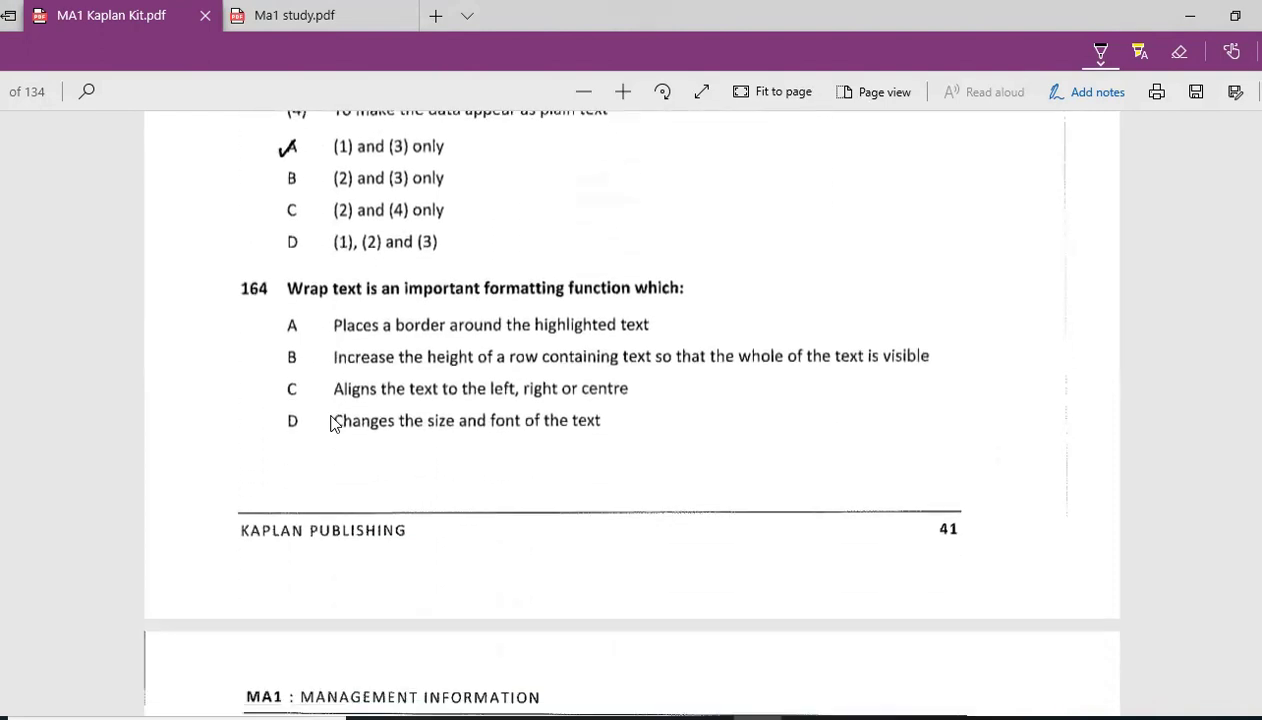
pyautogui.scroll(-1, 335, 424)
pyautogui.scroll(-1, 335, 424)
pyautogui.scroll(-1, 335, 424)
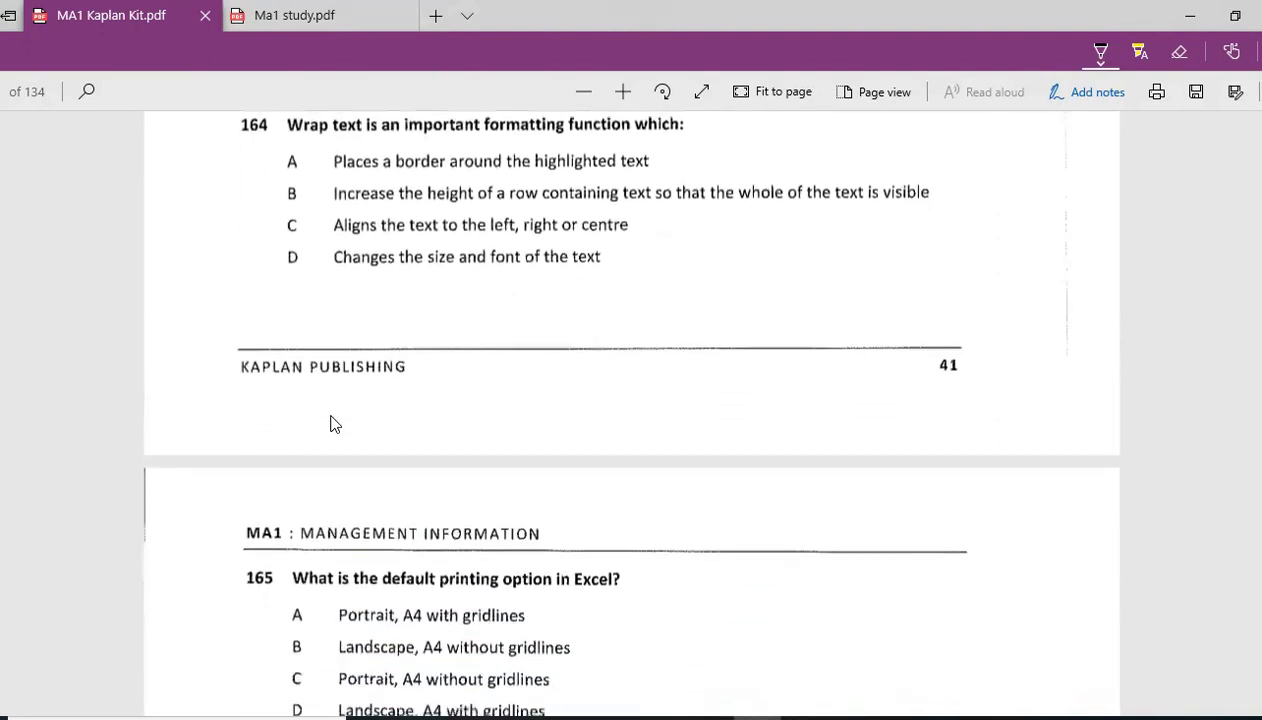
pyautogui.scroll(1, 335, 424)
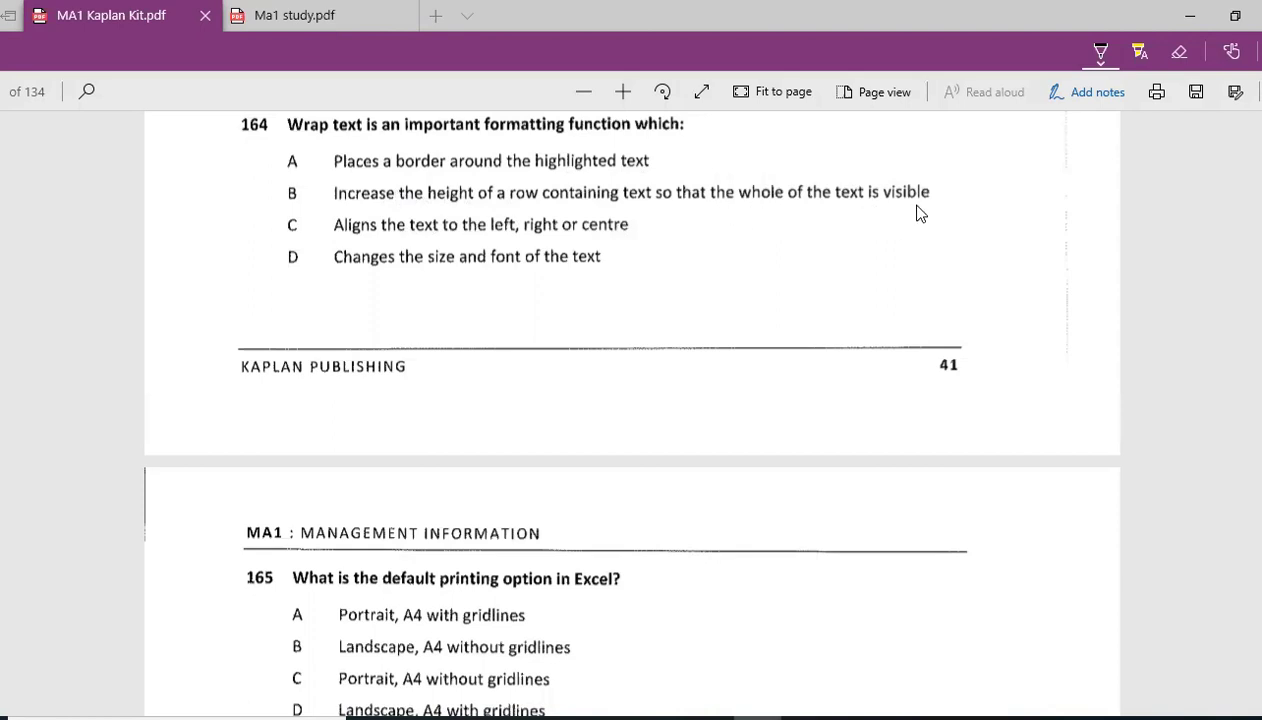
pyautogui.moveTo(278, 193); pyautogui.dragTo(303, 184)
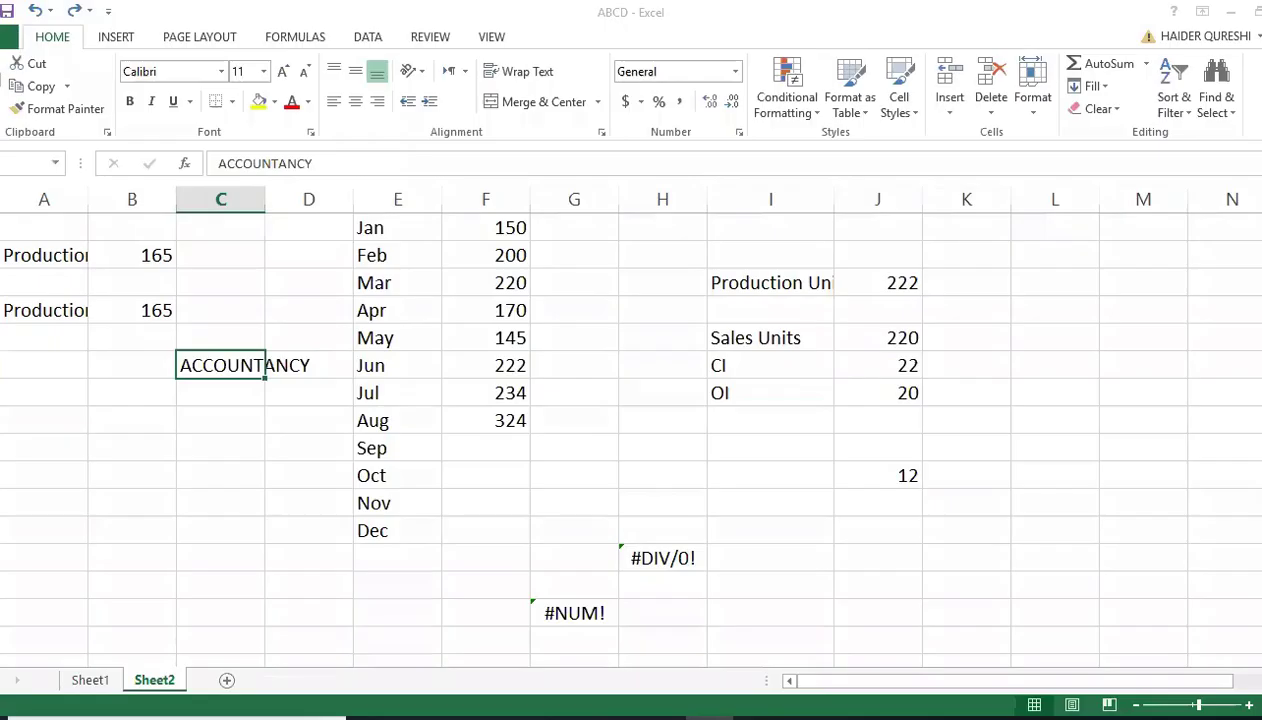
pyautogui.click(700, 712)
# Turn on Wrap text in Format Cells for C7 so ACCOUNTANCY spans two lines
pyautogui.press('Down')
pyautogui.press('Up')
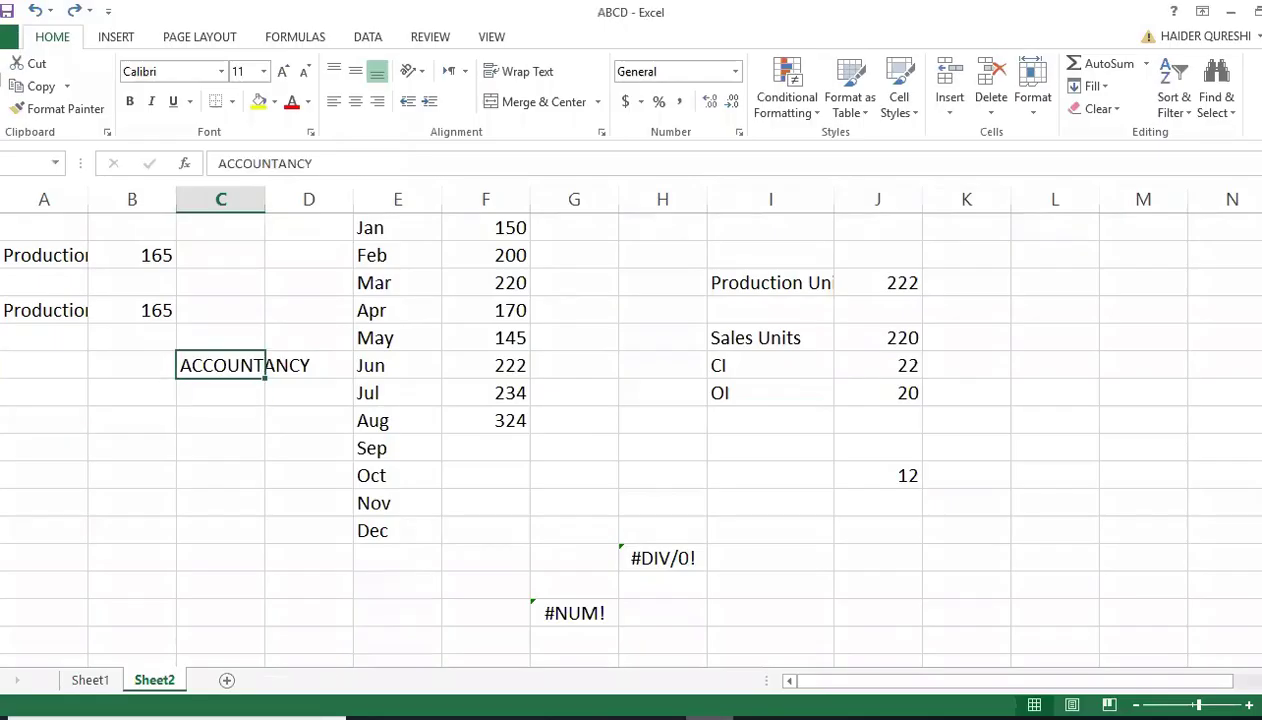
pyautogui.rightClick(221, 365)
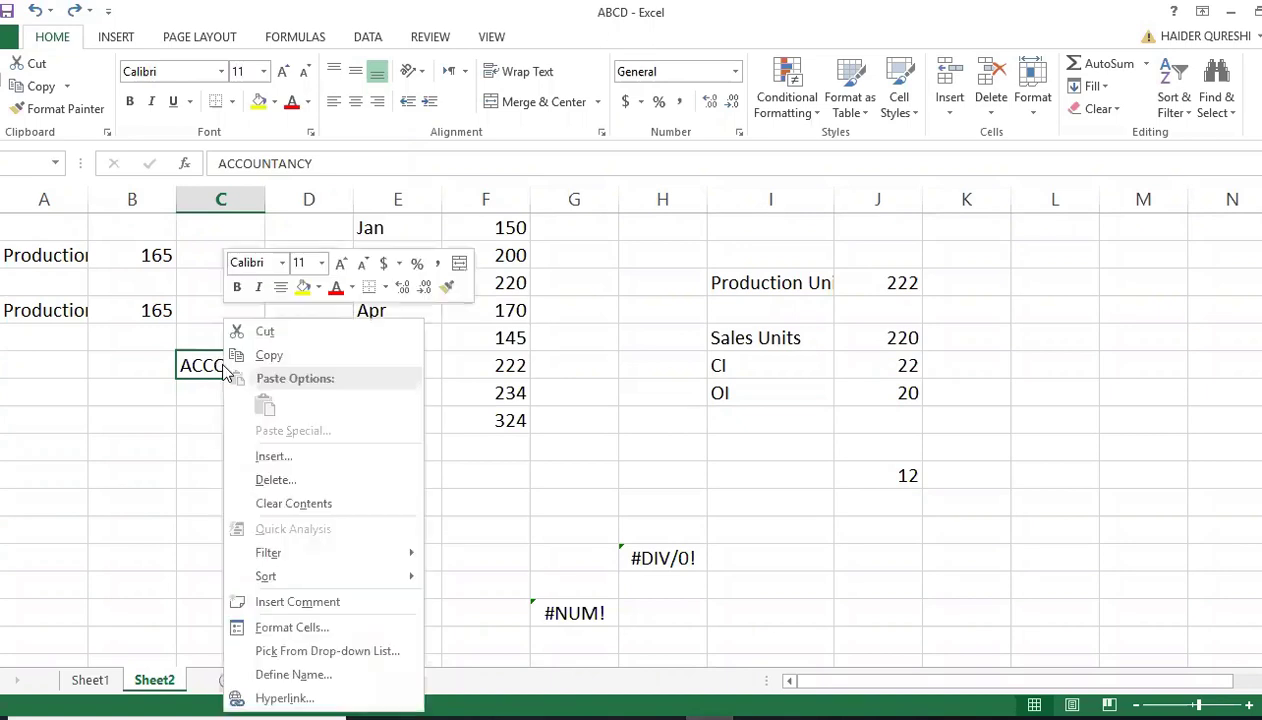
pyautogui.click(290, 627)
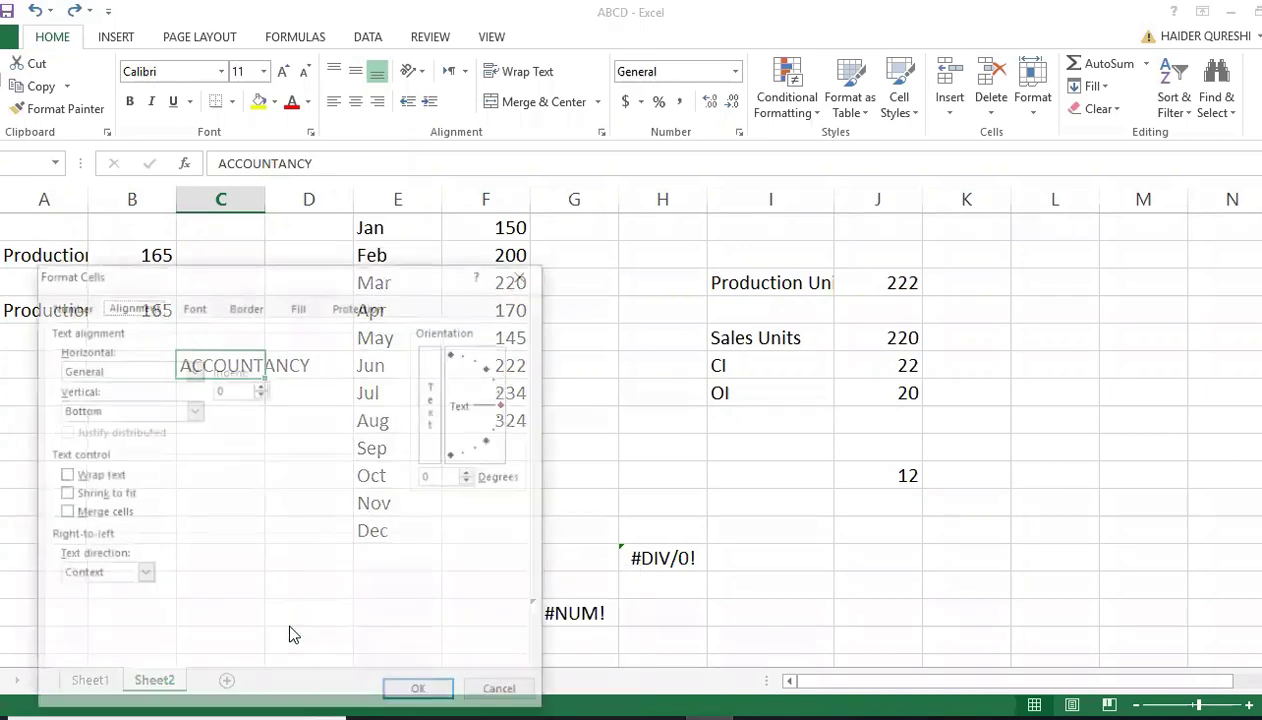
pyautogui.click(64, 475)
pyautogui.click(407, 700)
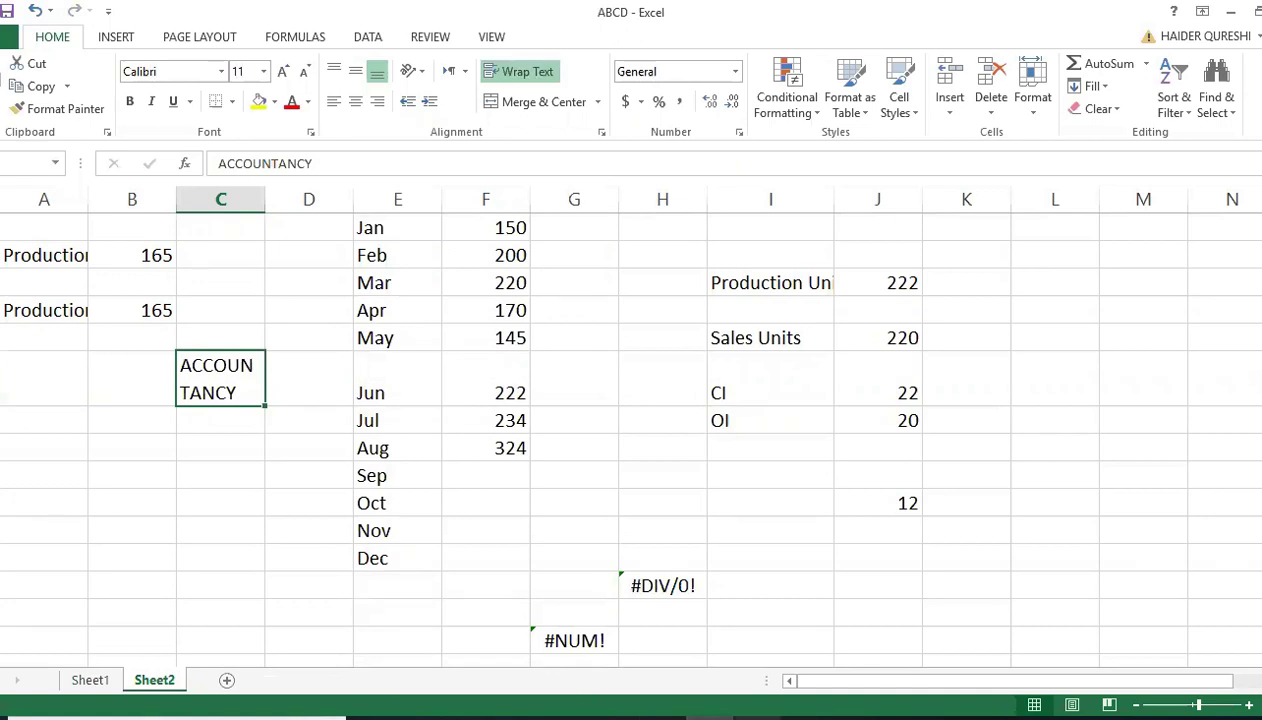
pyautogui.click(743, 660)
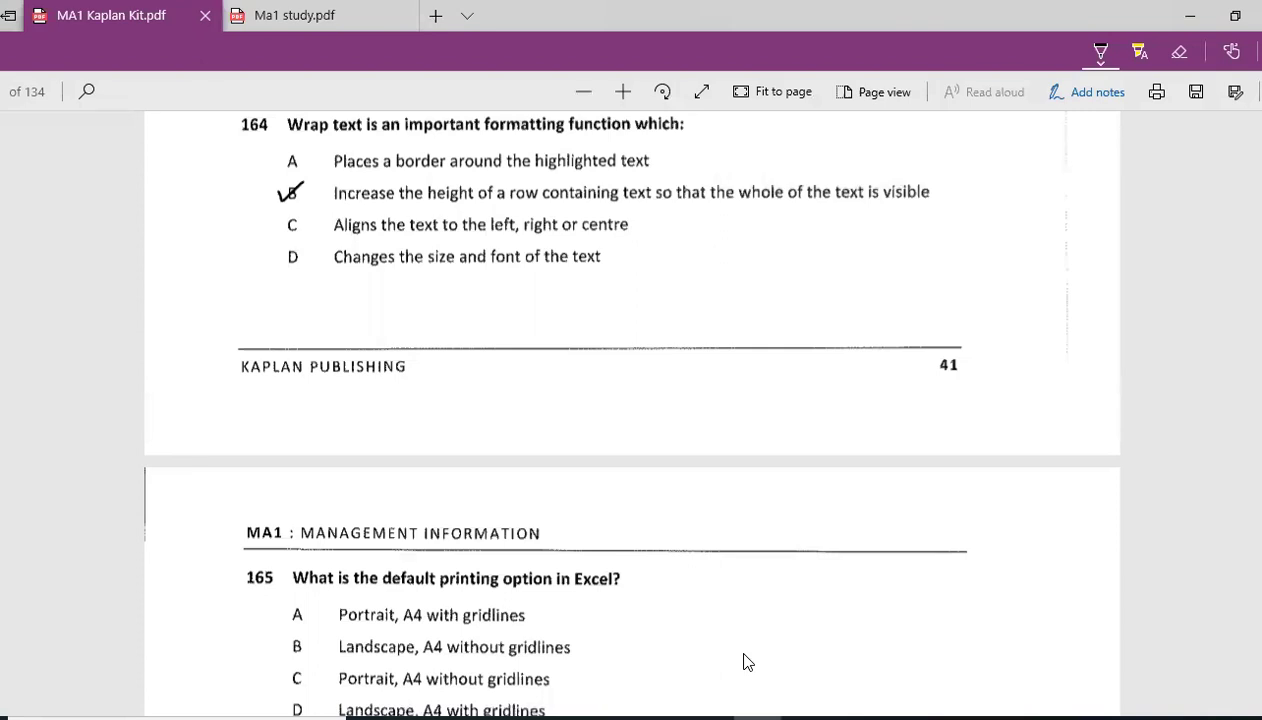
# Tick C for question 165 and underline question 166's trend and January–December 20X1 phrases
pyautogui.scroll(-2, 743, 660)
pyautogui.scroll(-2, 743, 660)
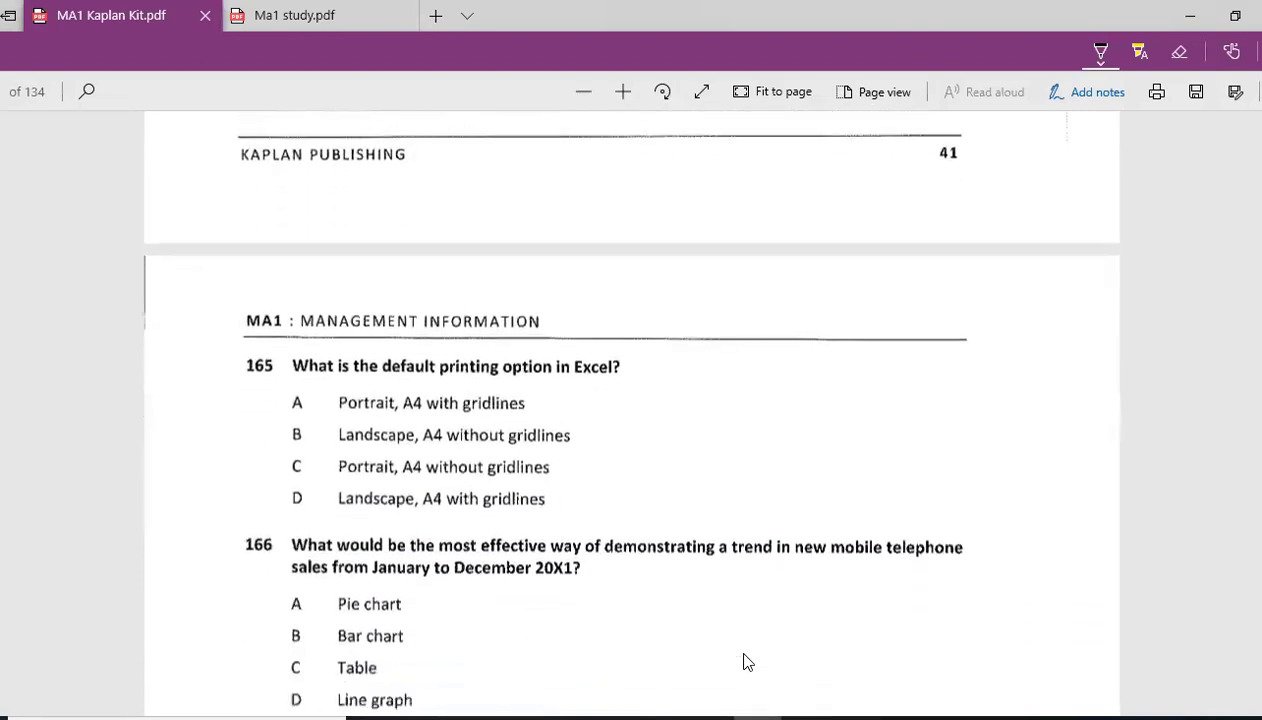
pyautogui.scroll(-1, 743, 660)
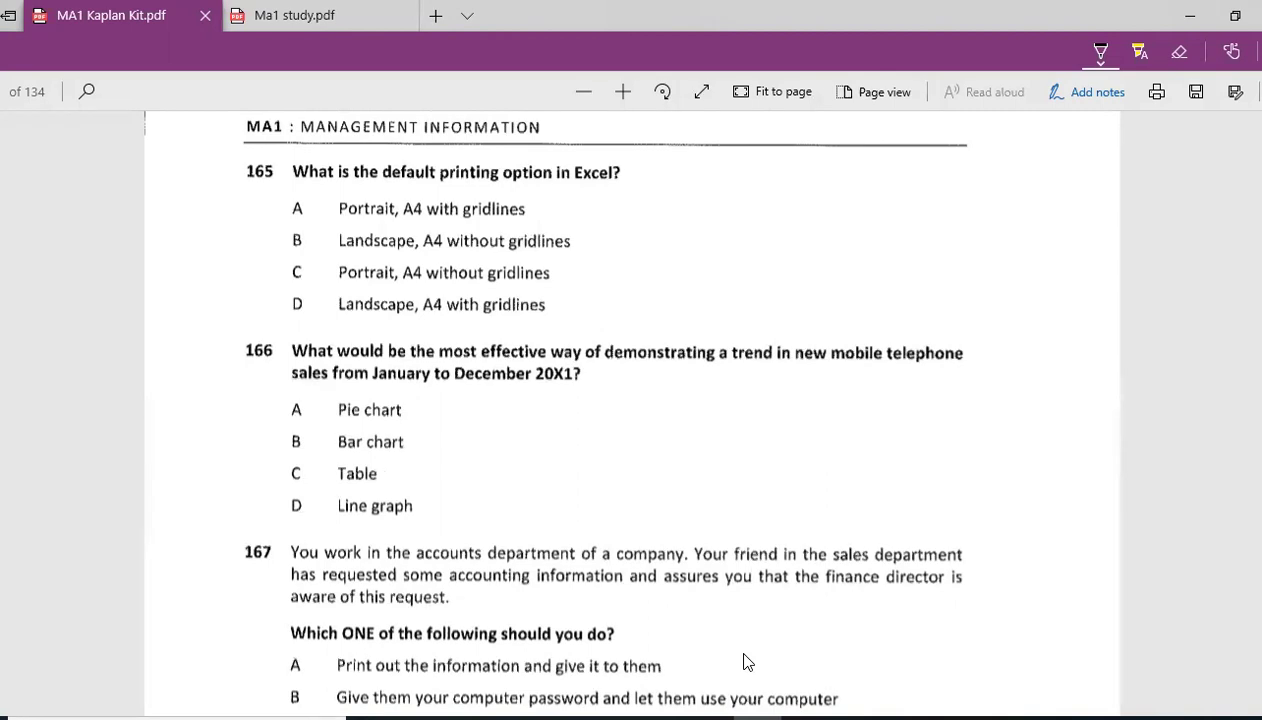
pyautogui.moveTo(291, 267); pyautogui.dragTo(307, 261)
pyautogui.moveTo(651, 376); pyautogui.dragTo(962, 366)
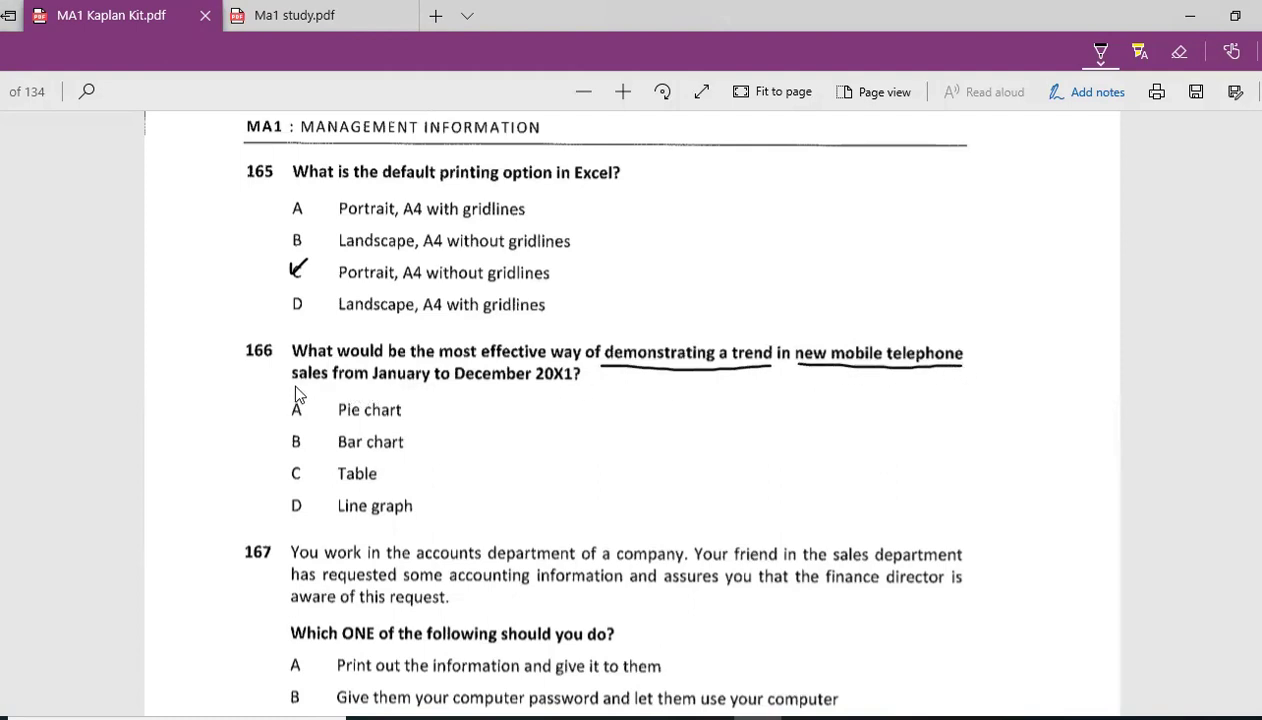
pyautogui.moveTo(294, 390); pyautogui.dragTo(566, 389)
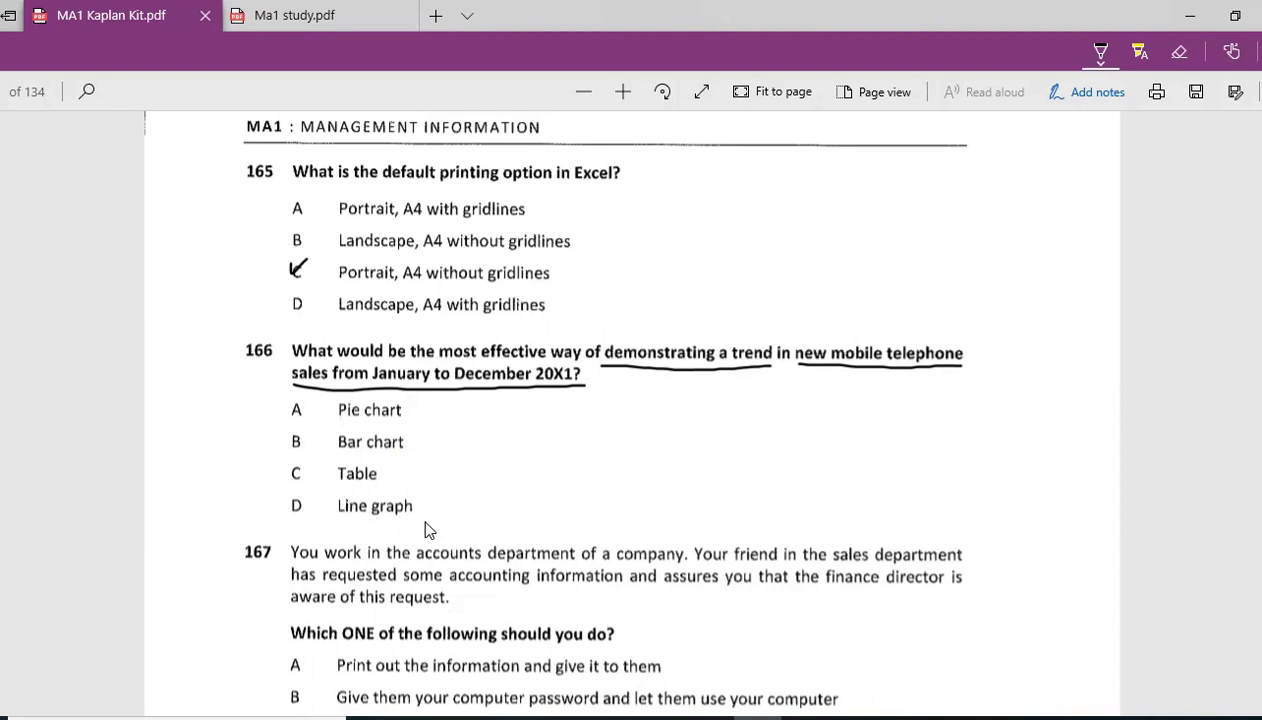
# Sketch a line graph and a bar chart beside question 166
pyautogui.moveTo(698, 489); pyautogui.dragTo(836, 493)
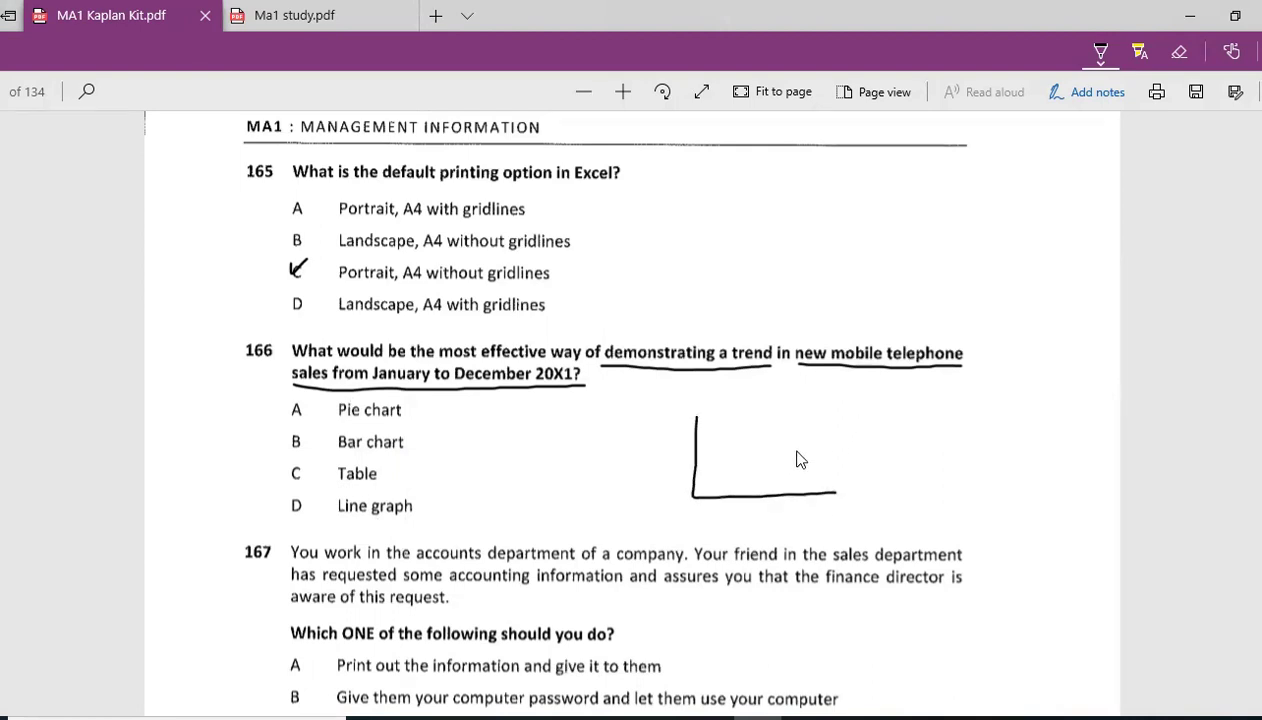
pyautogui.moveTo(690, 479)
pyautogui.mouseDown()
pyautogui.moveTo(704, 478)
pyautogui.moveTo(658, 481)
pyautogui.moveTo(851, 402)
pyautogui.mouseUp()
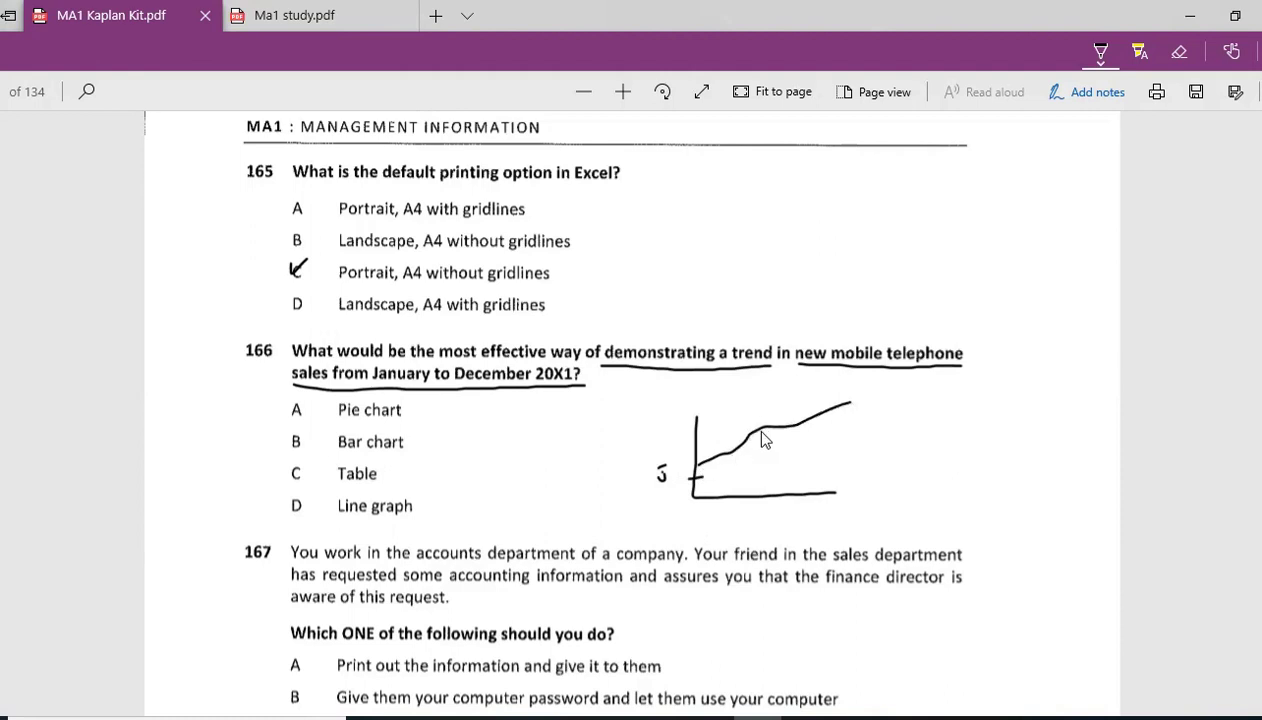
pyautogui.moveTo(936, 465)
pyautogui.mouseDown()
pyautogui.moveTo(934, 435)
pyautogui.moveTo(949, 466)
pyautogui.moveTo(935, 467)
pyautogui.mouseUp()
pyautogui.moveTo(910, 416)
pyautogui.mouseDown()
pyautogui.moveTo(910, 440)
pyautogui.moveTo(957, 485)
pyautogui.moveTo(934, 480)
pyautogui.moveTo(1000, 484)
pyautogui.moveTo(972, 450)
pyautogui.moveTo(975, 481)
pyautogui.moveTo(1002, 481)
pyautogui.moveTo(1018, 424)
pyautogui.moveTo(1028, 482)
pyautogui.mouseUp()
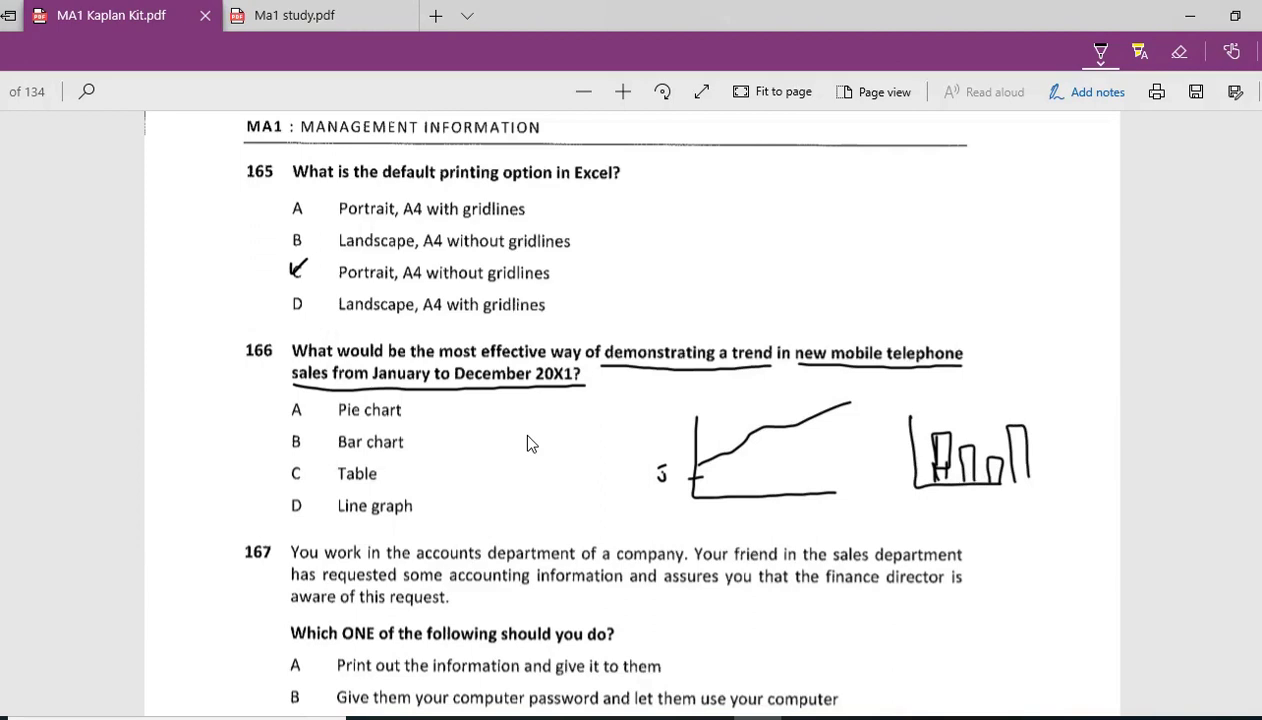
# Underline 'most effective way', tick D (Line graph), and move on to question 168
pyautogui.moveTo(440, 364); pyautogui.dragTo(558, 372)
pyautogui.moveTo(278, 505); pyautogui.dragTo(316, 497)
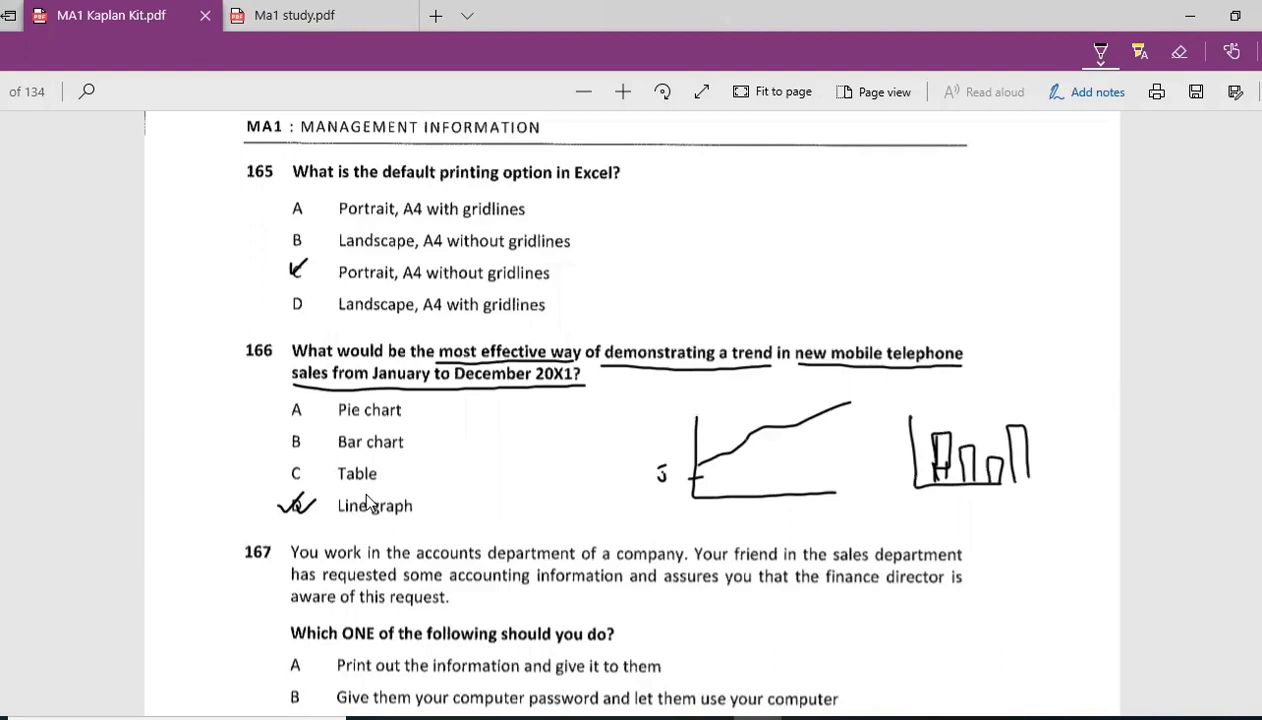
pyautogui.scroll(-1, 368, 502)
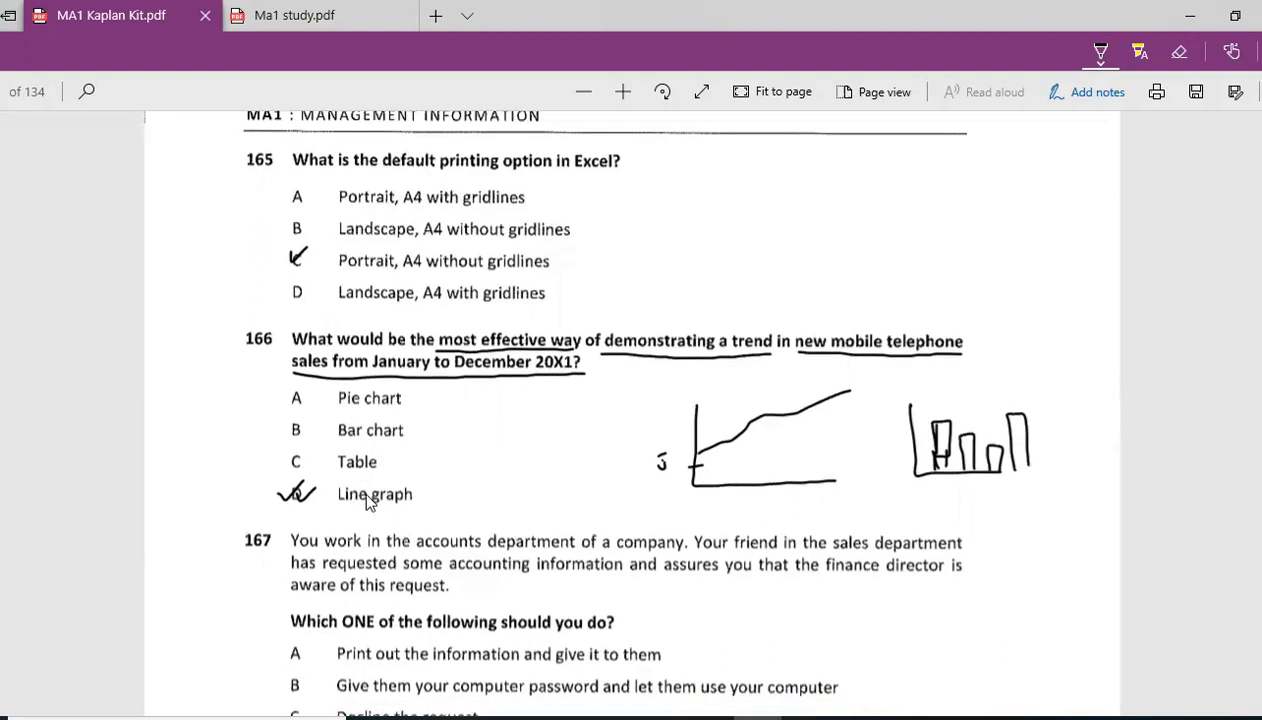
pyautogui.scroll(-1, 369, 502)
pyautogui.scroll(-1, 367, 502)
pyautogui.scroll(-2, 367, 502)
pyautogui.scroll(-5, 367, 502)
pyautogui.scroll(-2, 367, 502)
pyautogui.scroll(-2, 367, 502)
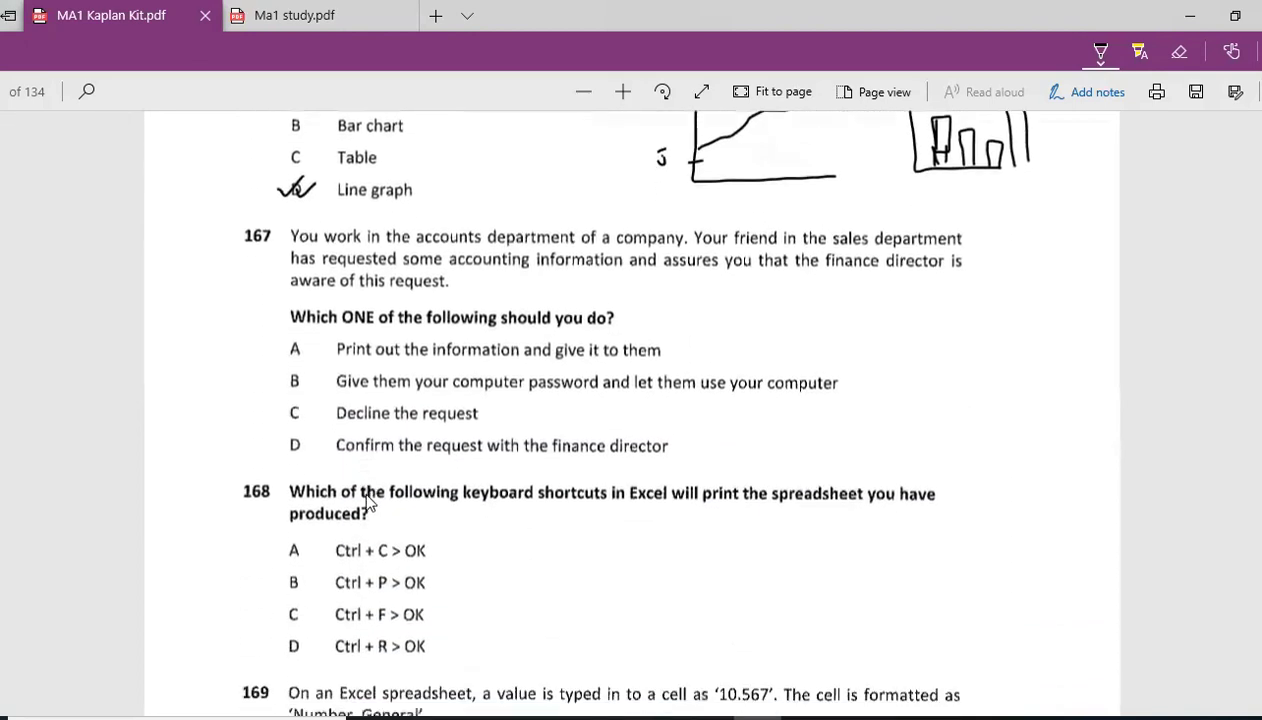
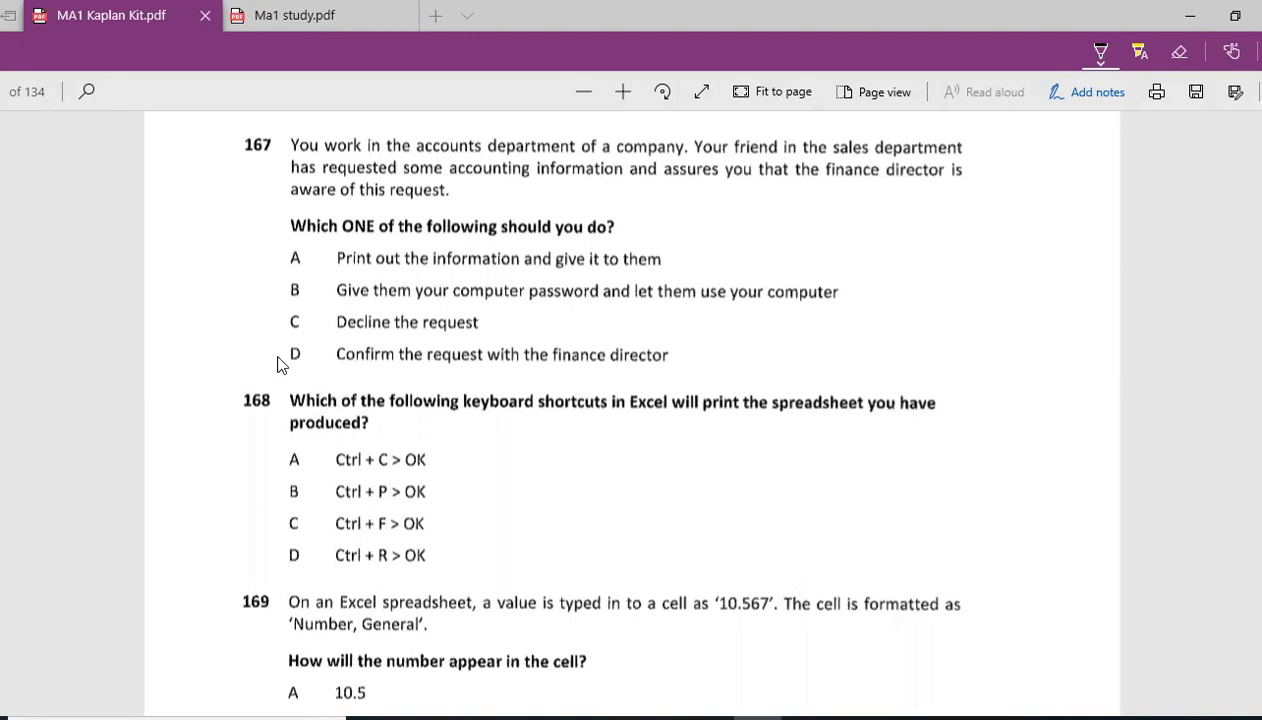
# Ink-tick answer D for question 167 and answer B for question 168, scrolling down toward question 169
pyautogui.moveTo(282, 345); pyautogui.dragTo(306, 338)
pyautogui.scroll(-1, 466, 305)
pyautogui.scroll(-1, 466, 305)
pyautogui.scroll(-1, 466, 305)
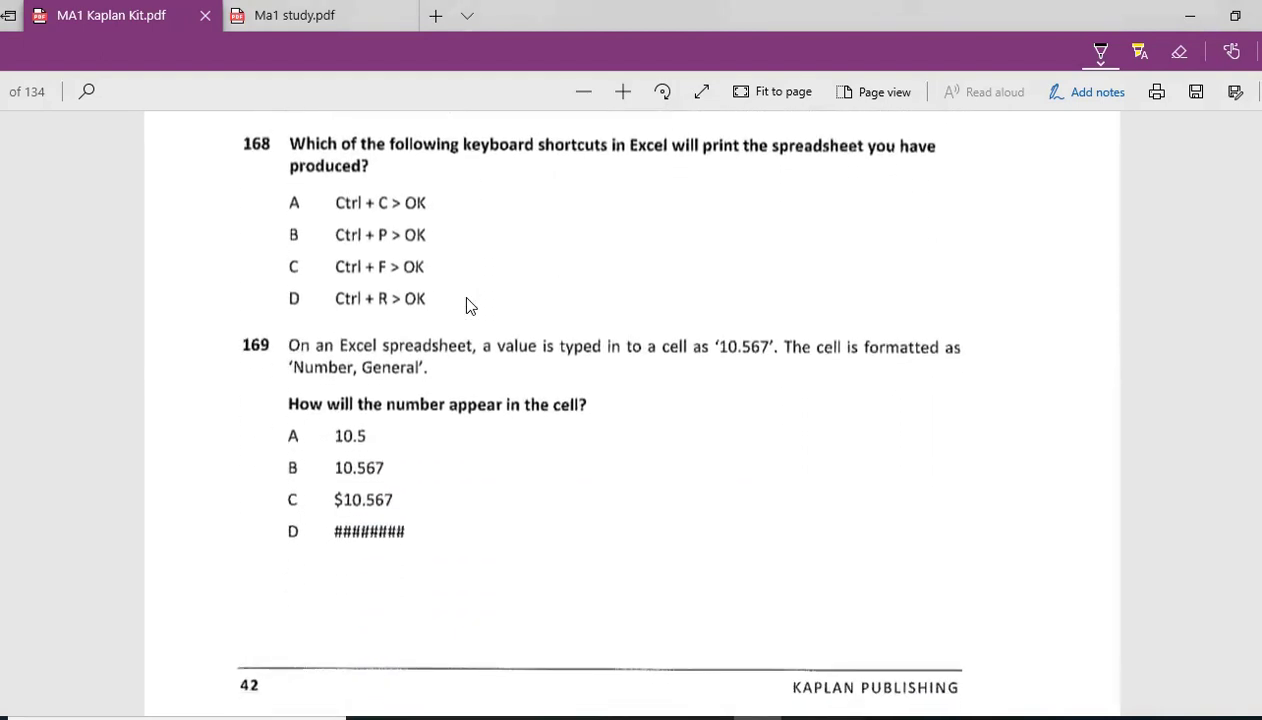
pyautogui.scroll(-1, 466, 305)
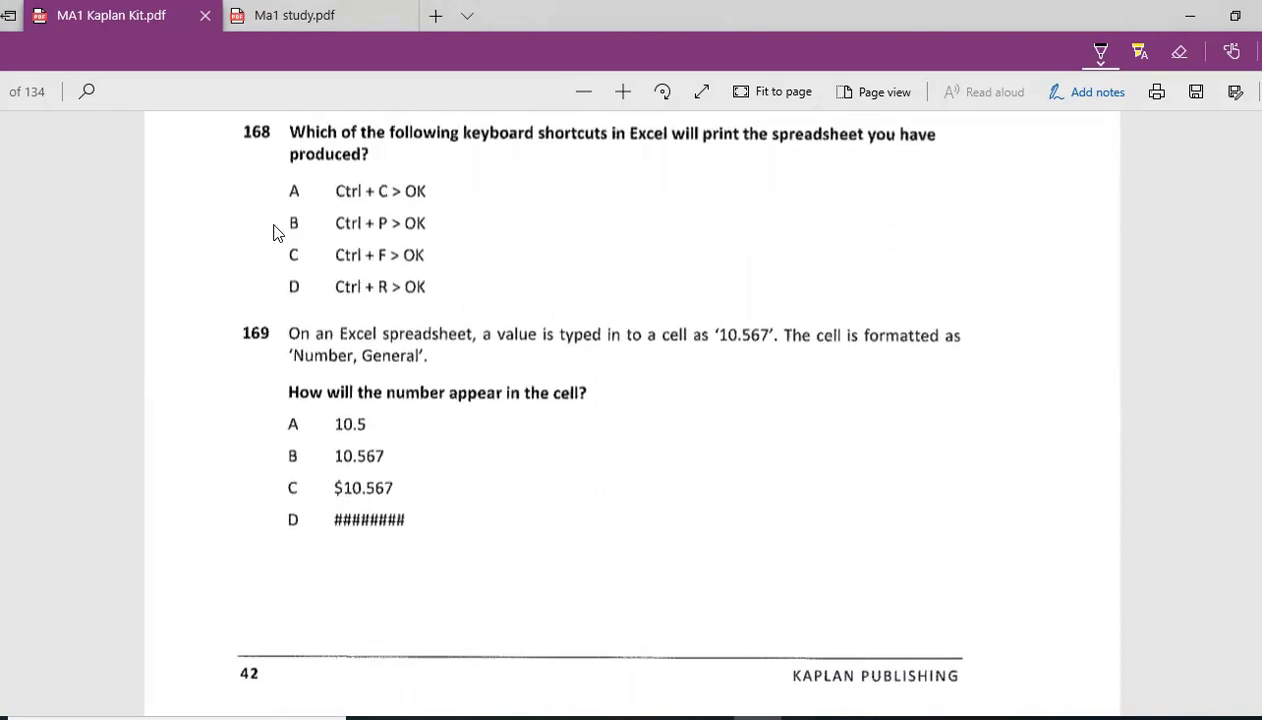
pyautogui.moveTo(275, 219); pyautogui.dragTo(297, 211)
pyautogui.scroll(-3, 452, 297)
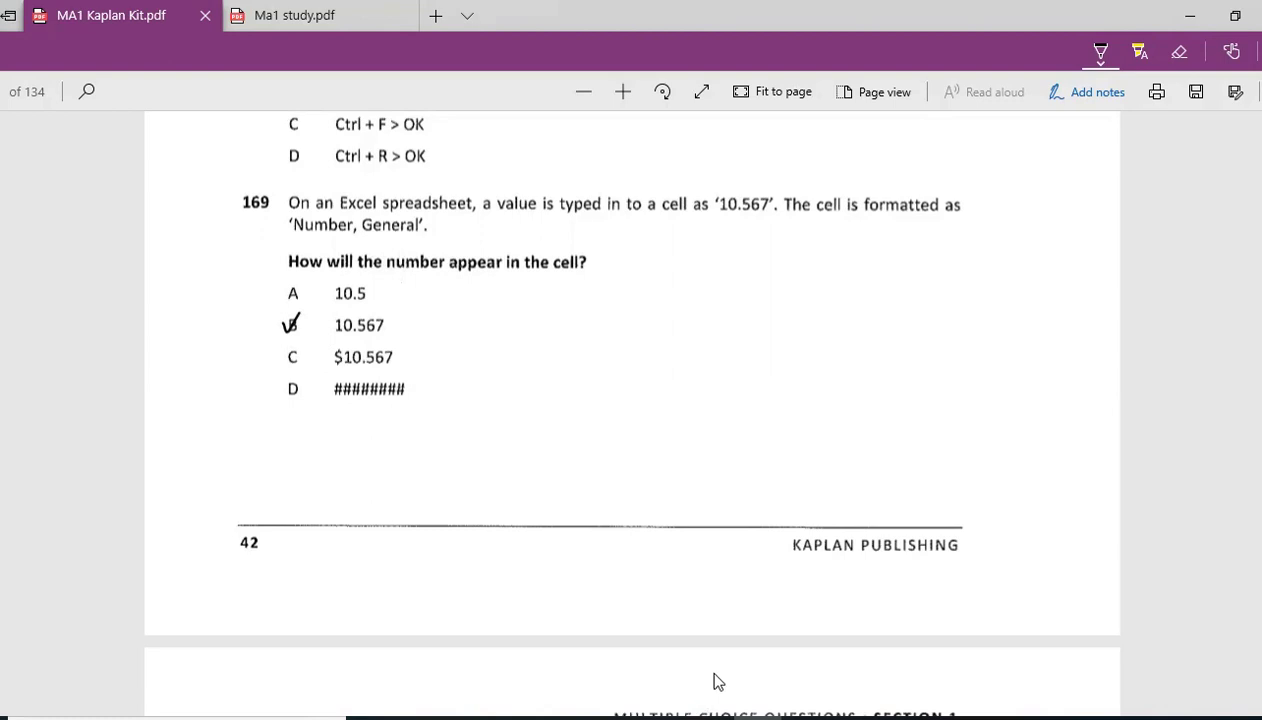
# Select the empty cell B13 beside Oct in the ABCD workbook, rechecking question 169
pyautogui.click(720, 714)
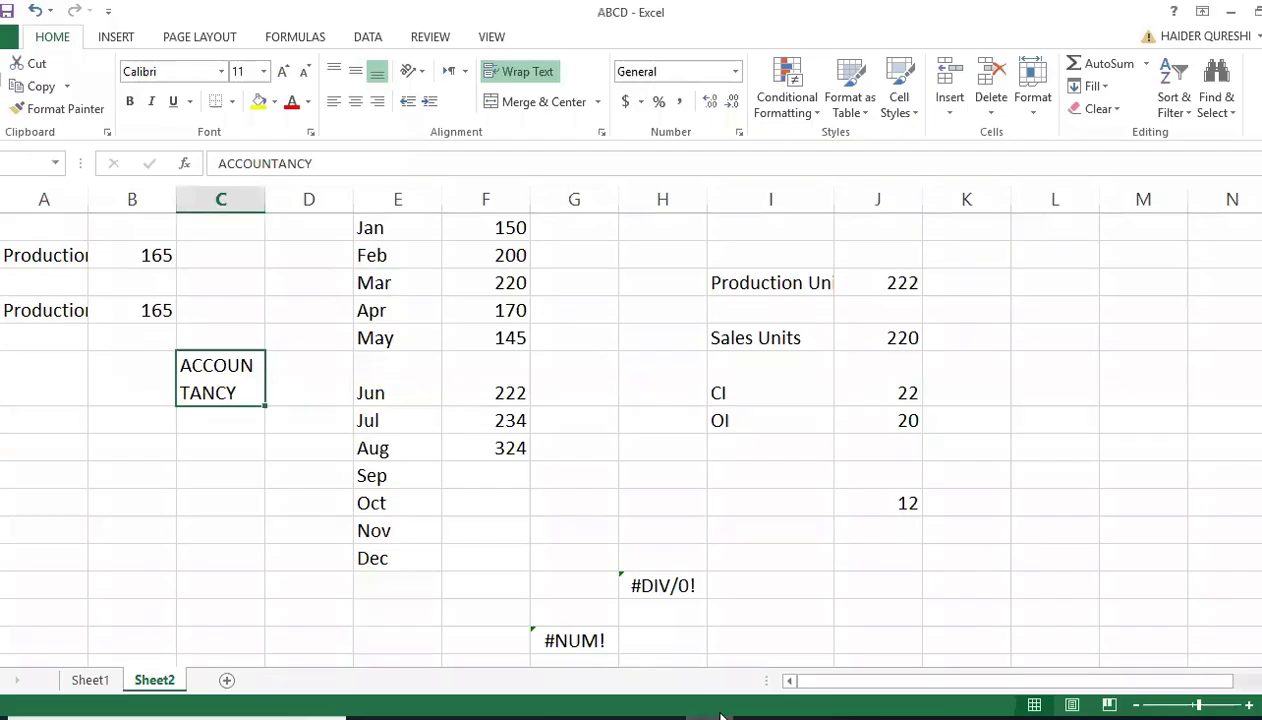
pyautogui.press('Right')
pyautogui.press('Right')
pyautogui.press('Down')
pyautogui.press('Down')
pyautogui.press('Down')
pyautogui.press('Down')
pyautogui.press('Left')
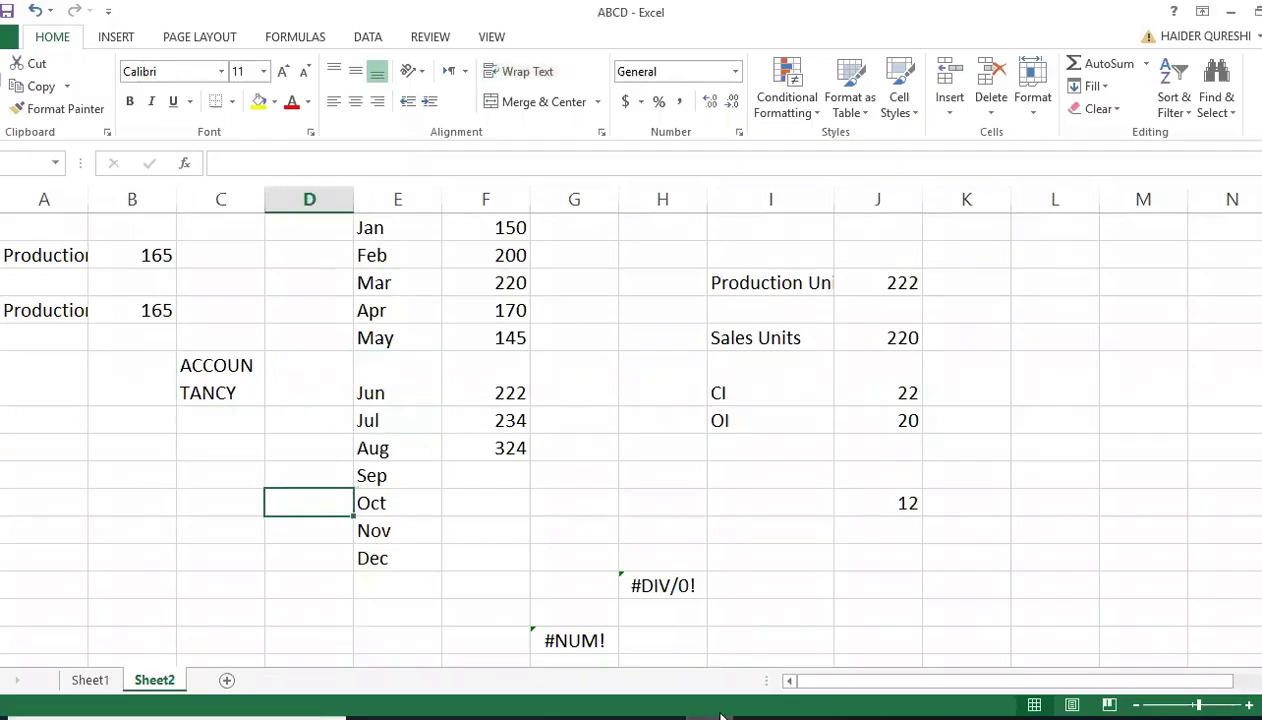
pyautogui.press('Left')
pyautogui.press('Left')
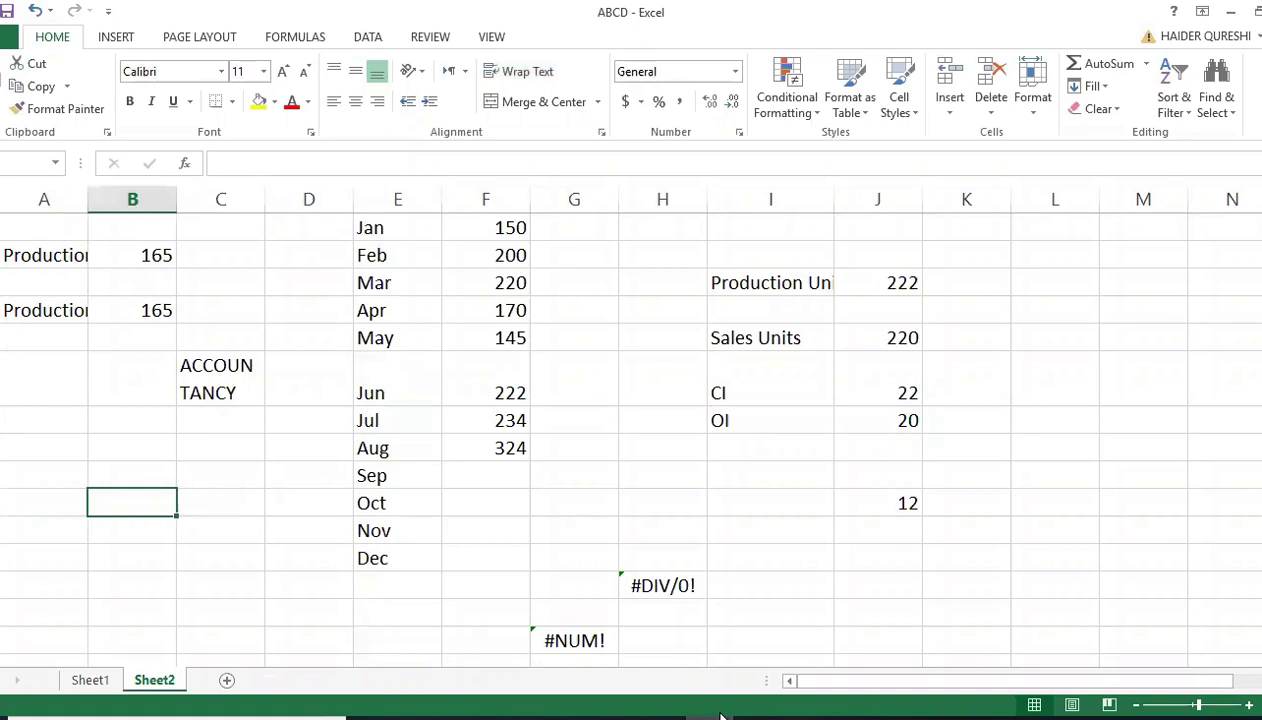
pyautogui.click(745, 714)
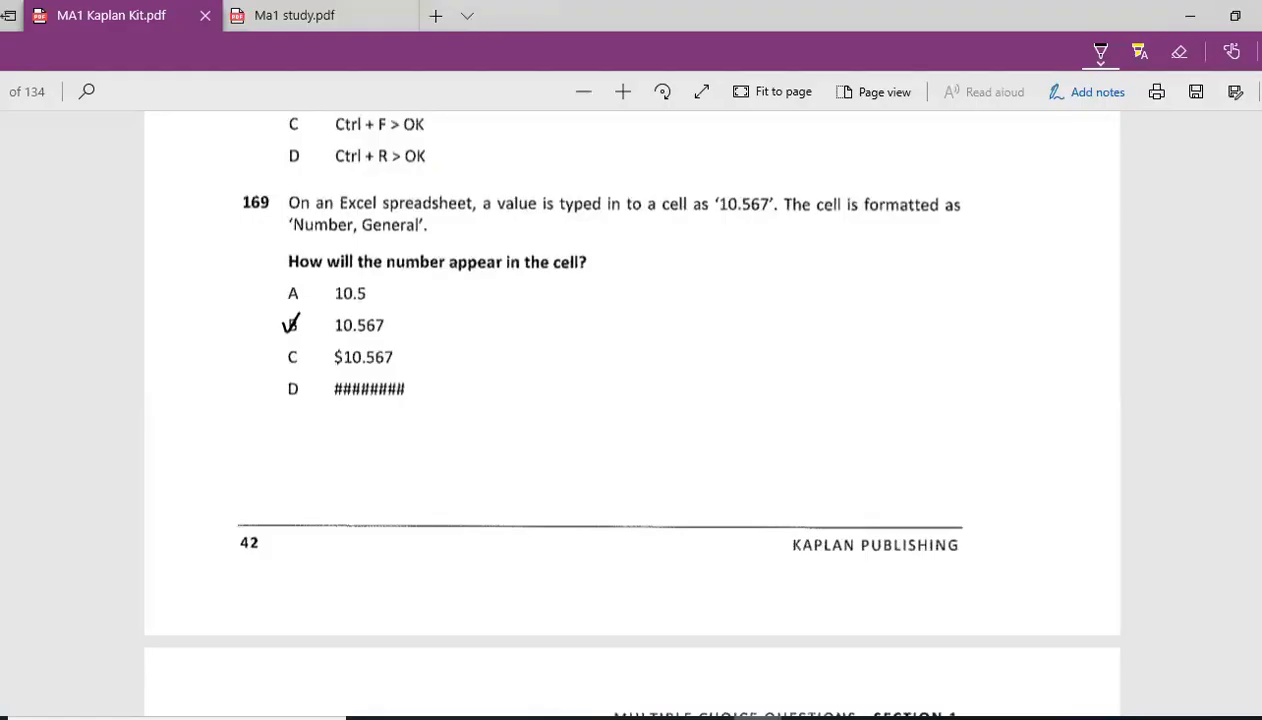
pyautogui.click(700, 714)
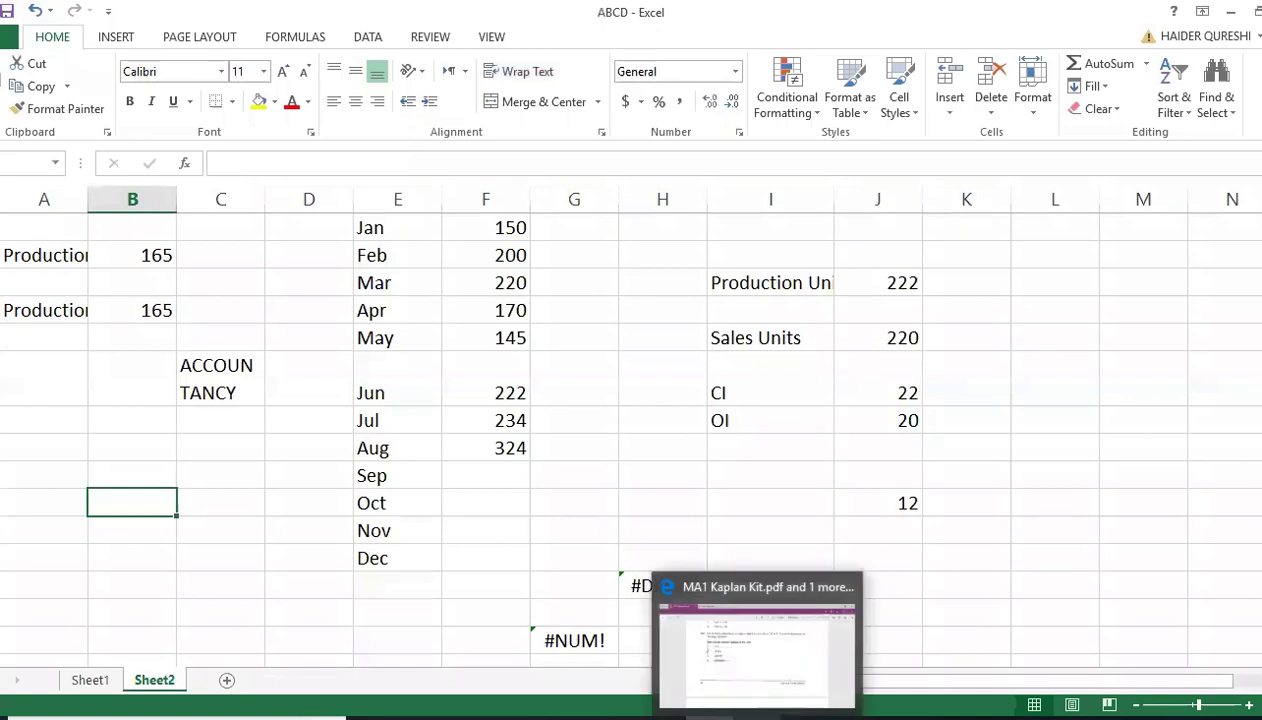
# Enter 10.567 in B13 and confirm Format Cells shows it as General, unchanged
pyautogui.write('10.567')
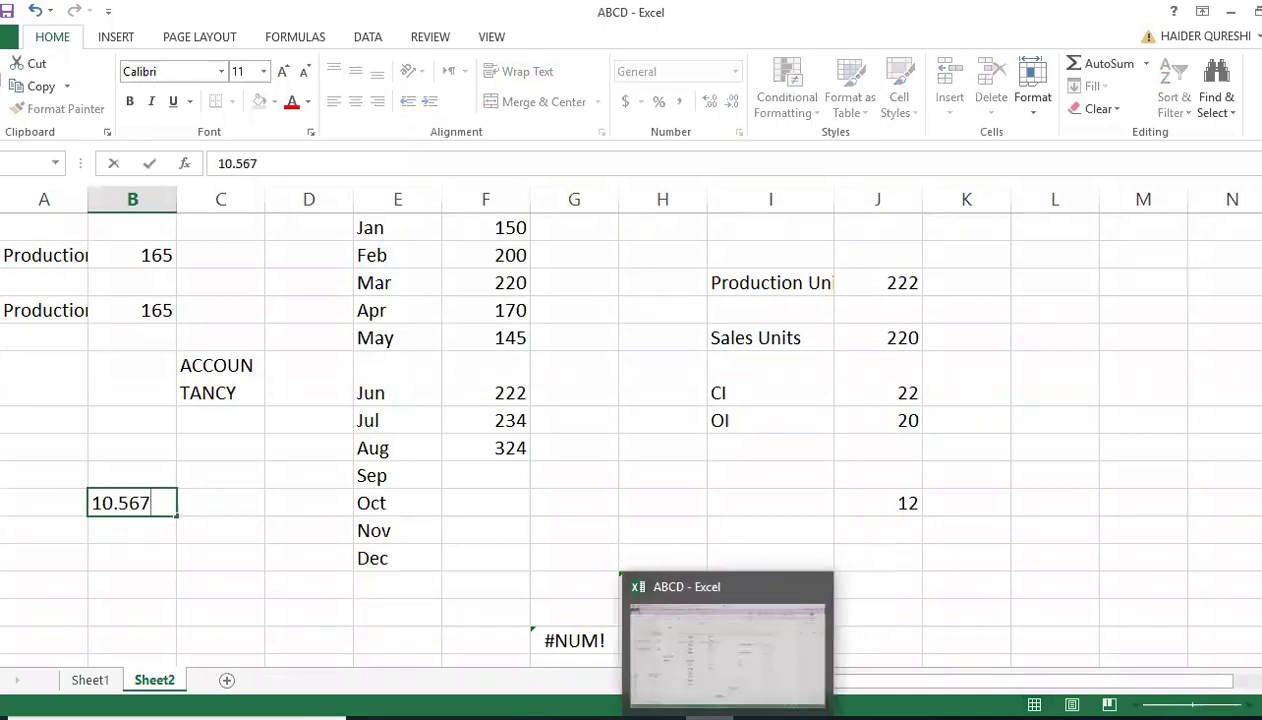
pyautogui.press('Return')
pyautogui.click(135, 500)
pyautogui.rightClick(135, 500)
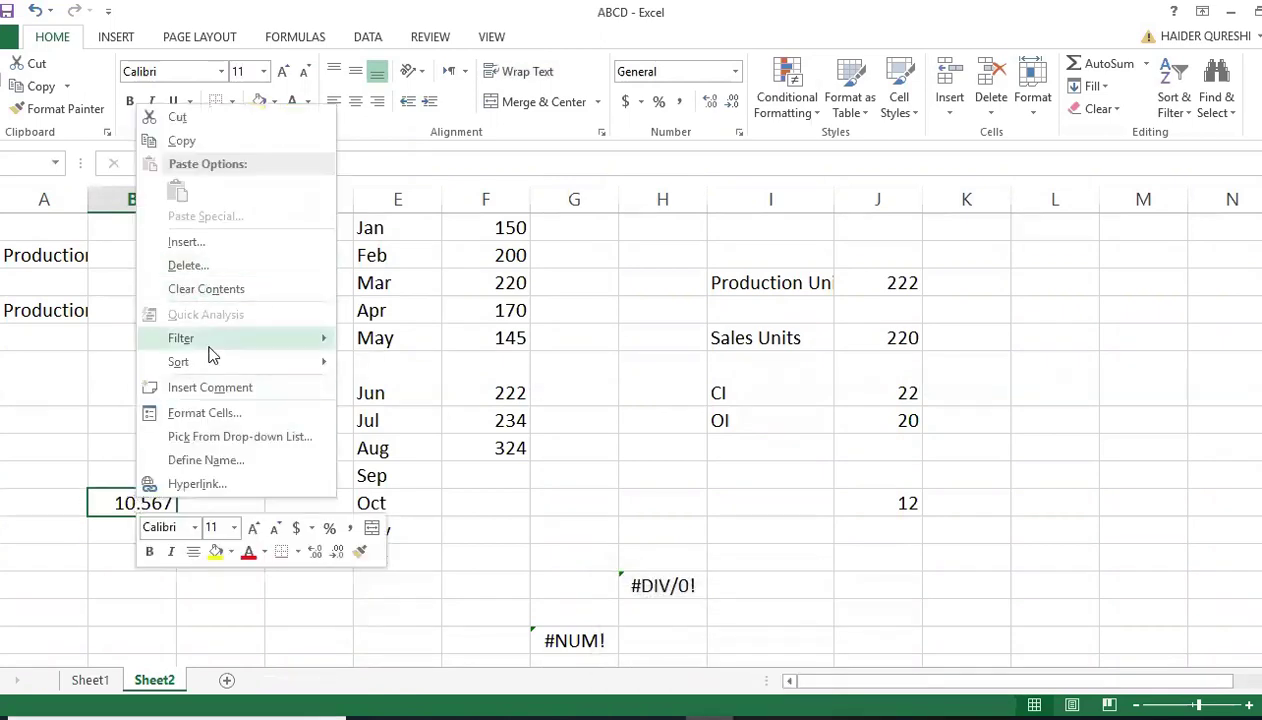
pyautogui.click(222, 413)
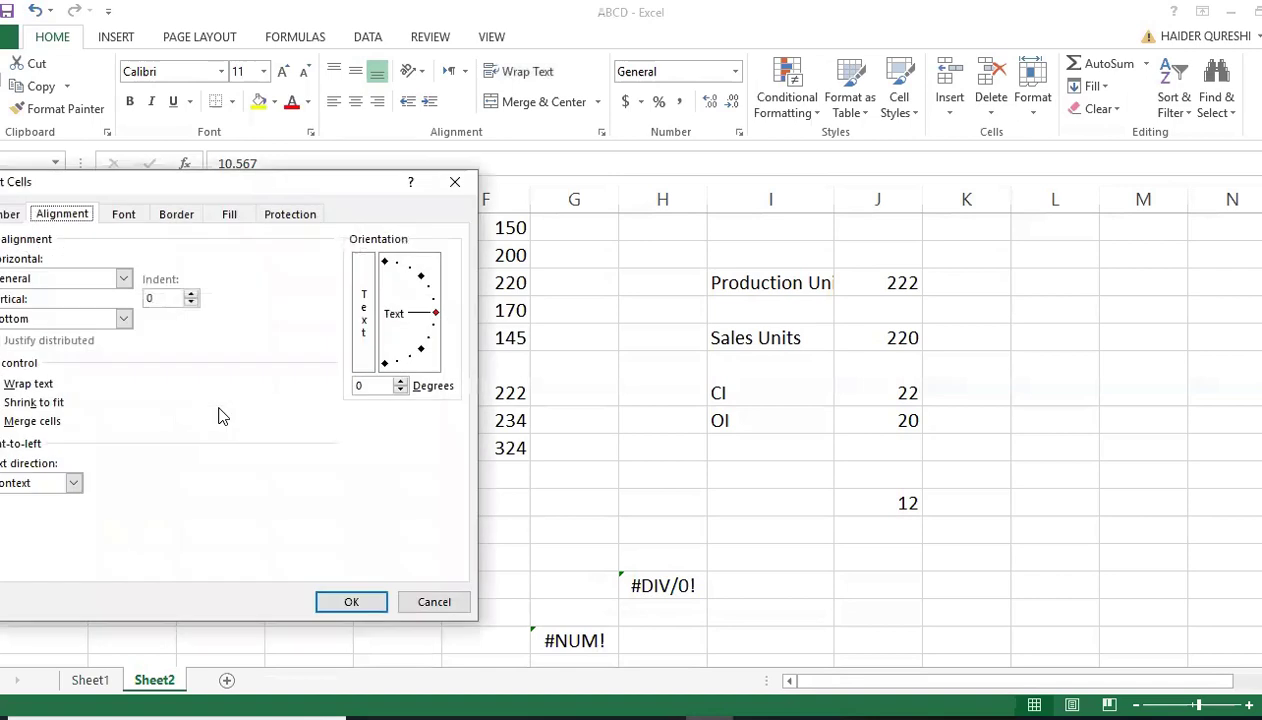
pyautogui.click(8, 214)
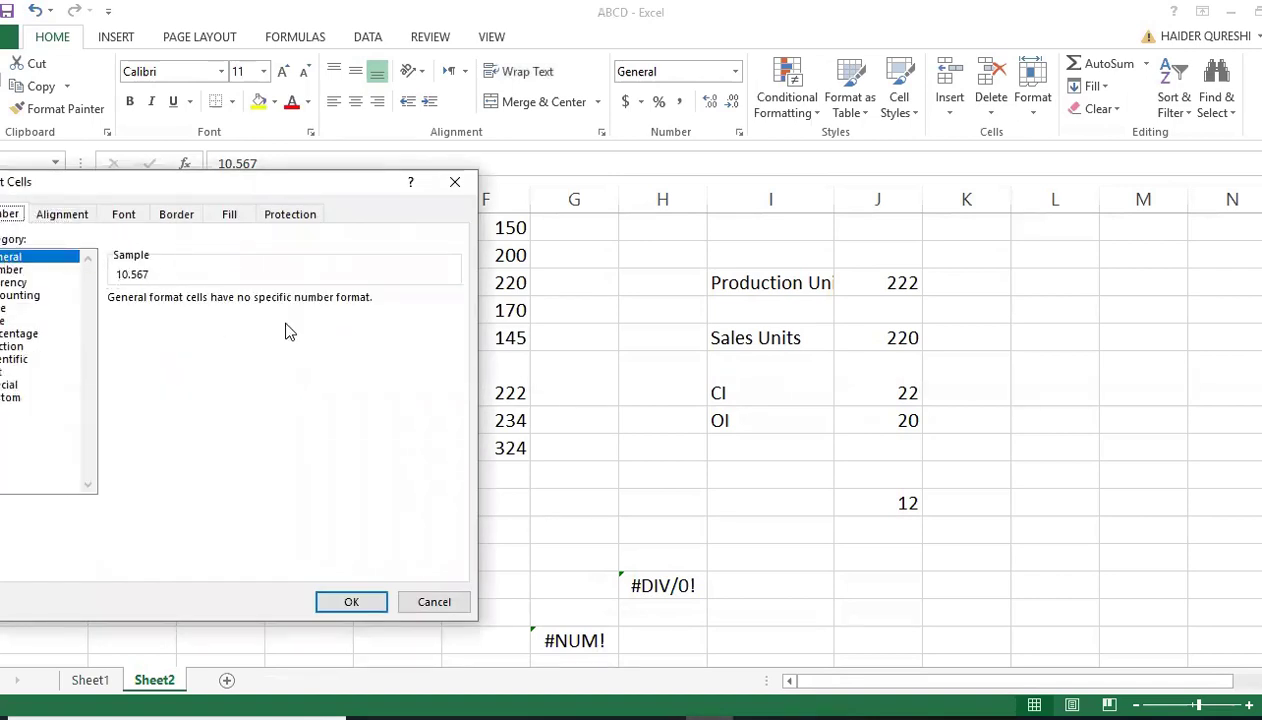
pyautogui.click(455, 184)
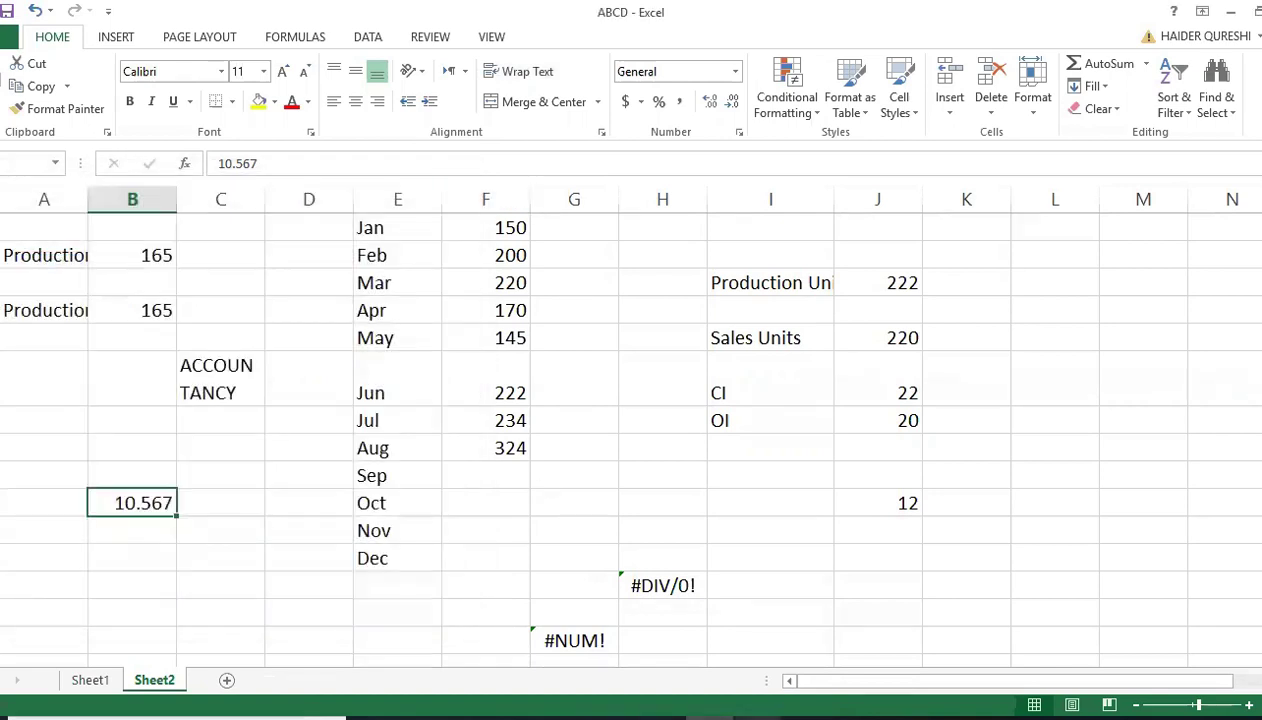
pyautogui.click(730, 657)
# Scroll down to question 170 and draw a tick beside answer D, 25.00%
pyautogui.scroll(-5, 730, 657)
pyautogui.scroll(-4, 730, 657)
pyautogui.scroll(-3, 730, 657)
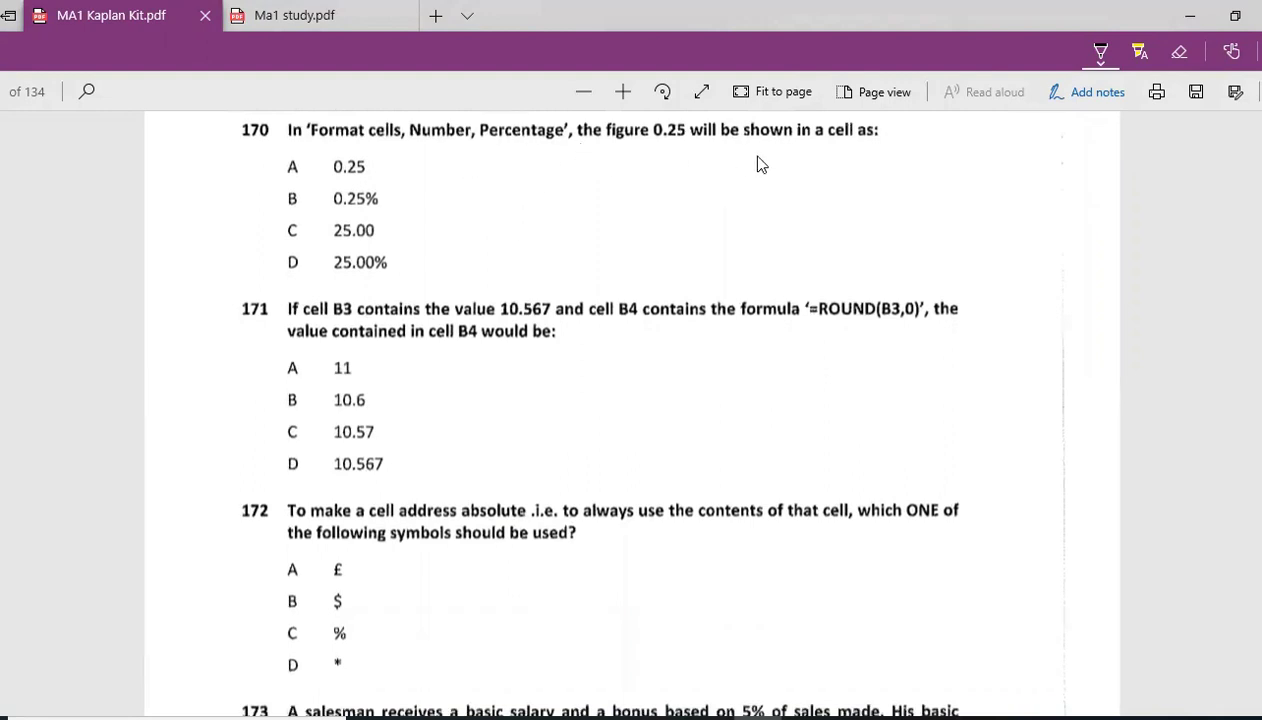
pyautogui.moveTo(283, 259)
pyautogui.mouseDown()
pyautogui.moveTo(290, 272)
pyautogui.moveTo(303, 256)
pyautogui.mouseUp()
# Type 0.33 into B14 and apply Percentage format with 2 decimals, showing 33.00%
pyautogui.click(760, 712)
pyautogui.press('Down')
pyautogui.press('Down')
pyautogui.press('Down')
pyautogui.write('0.33')
pyautogui.press('Return')
pyautogui.press('Up')
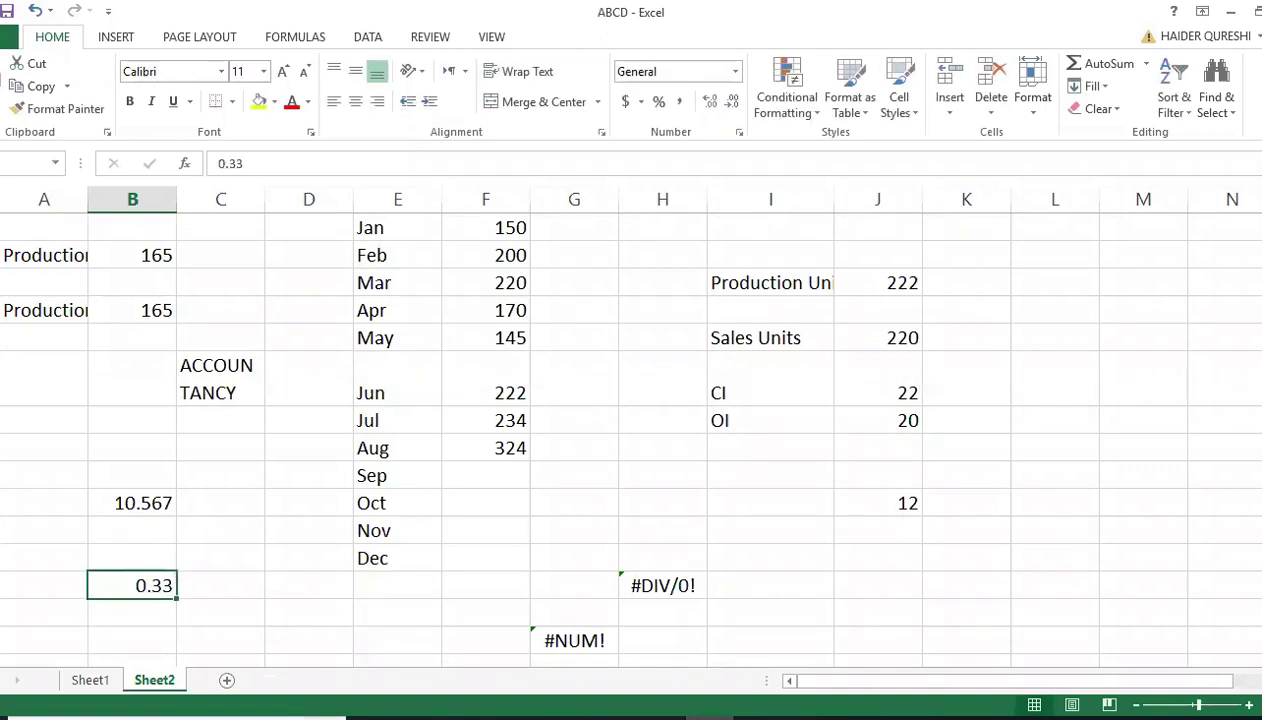
pyautogui.rightClick(150, 587)
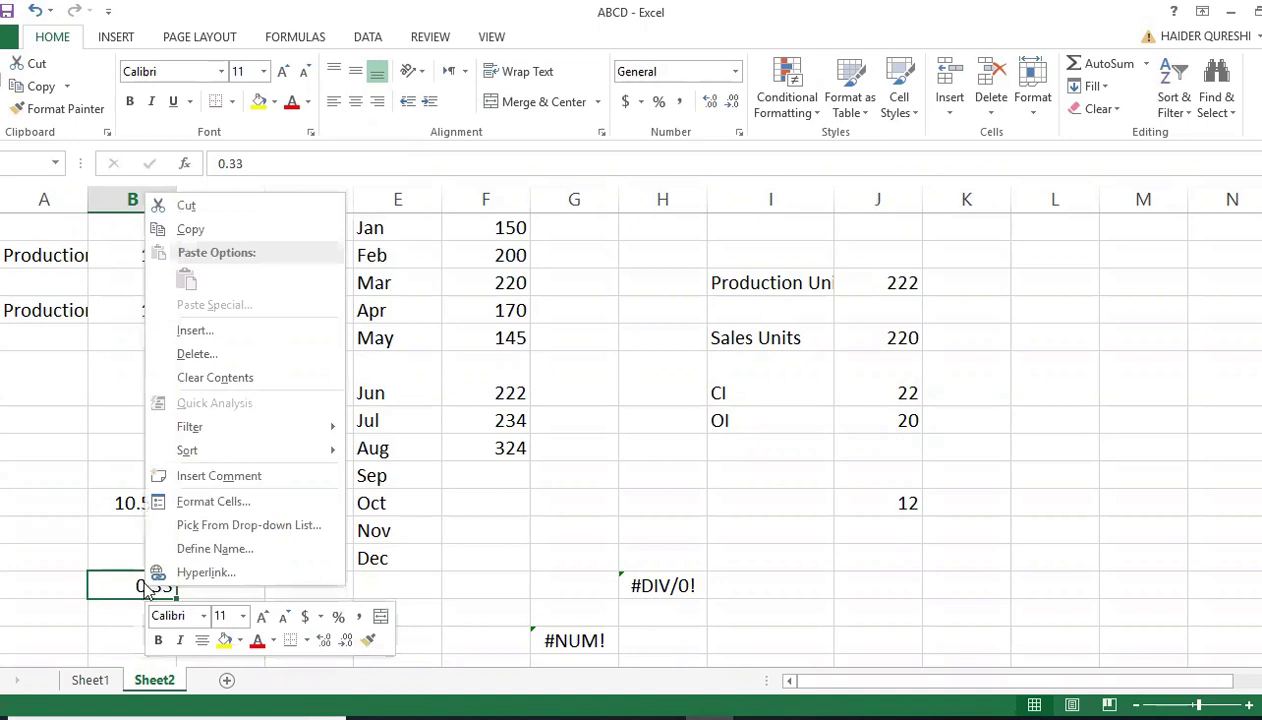
pyautogui.click(186, 503)
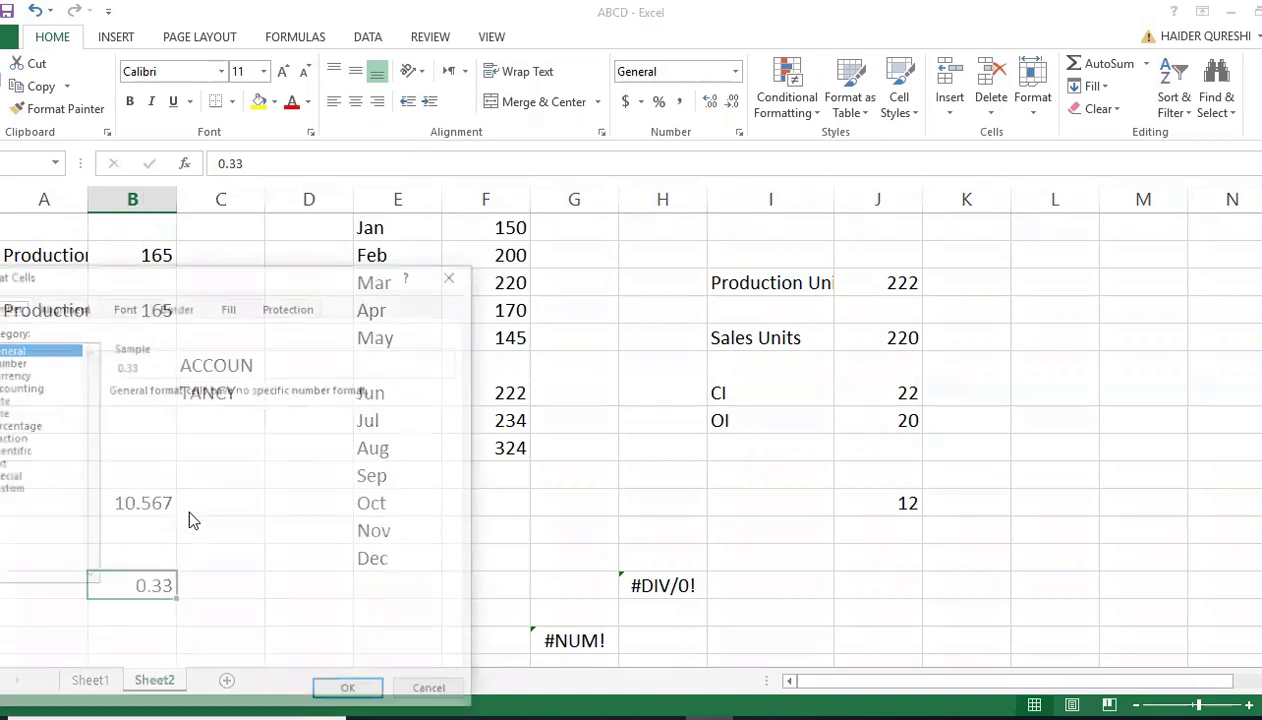
pyautogui.click(22, 425)
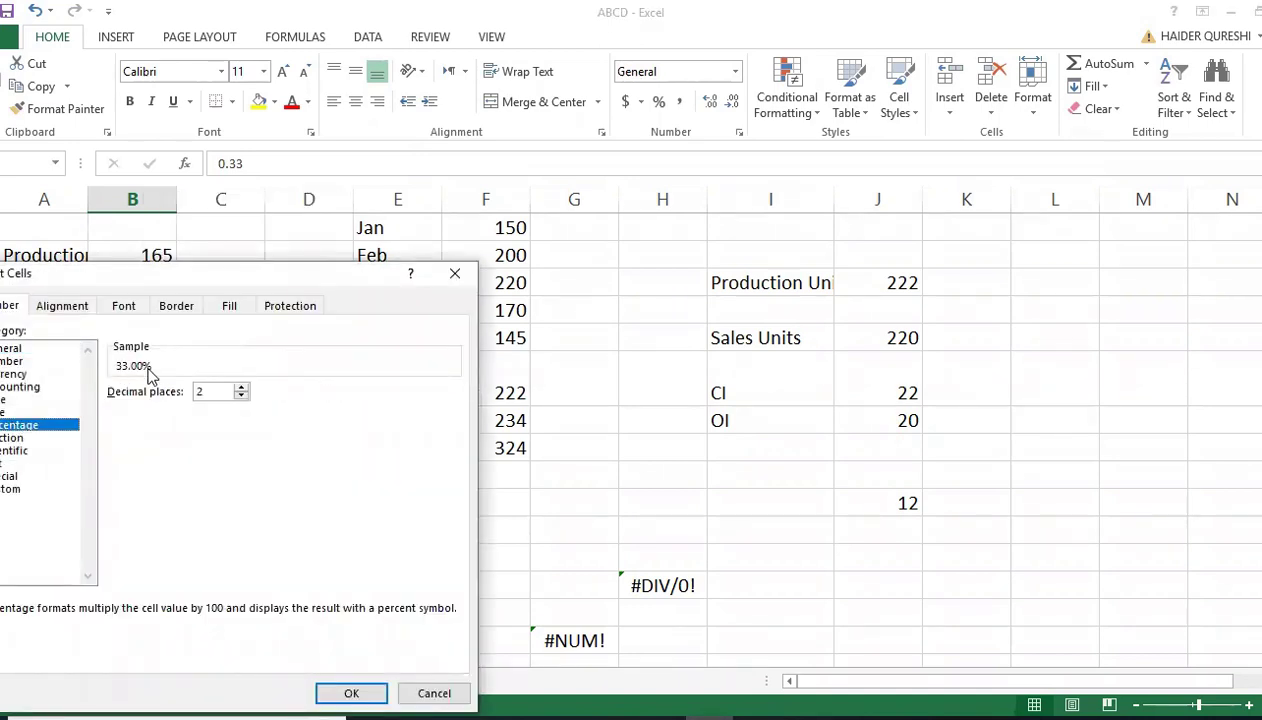
pyautogui.click(343, 692)
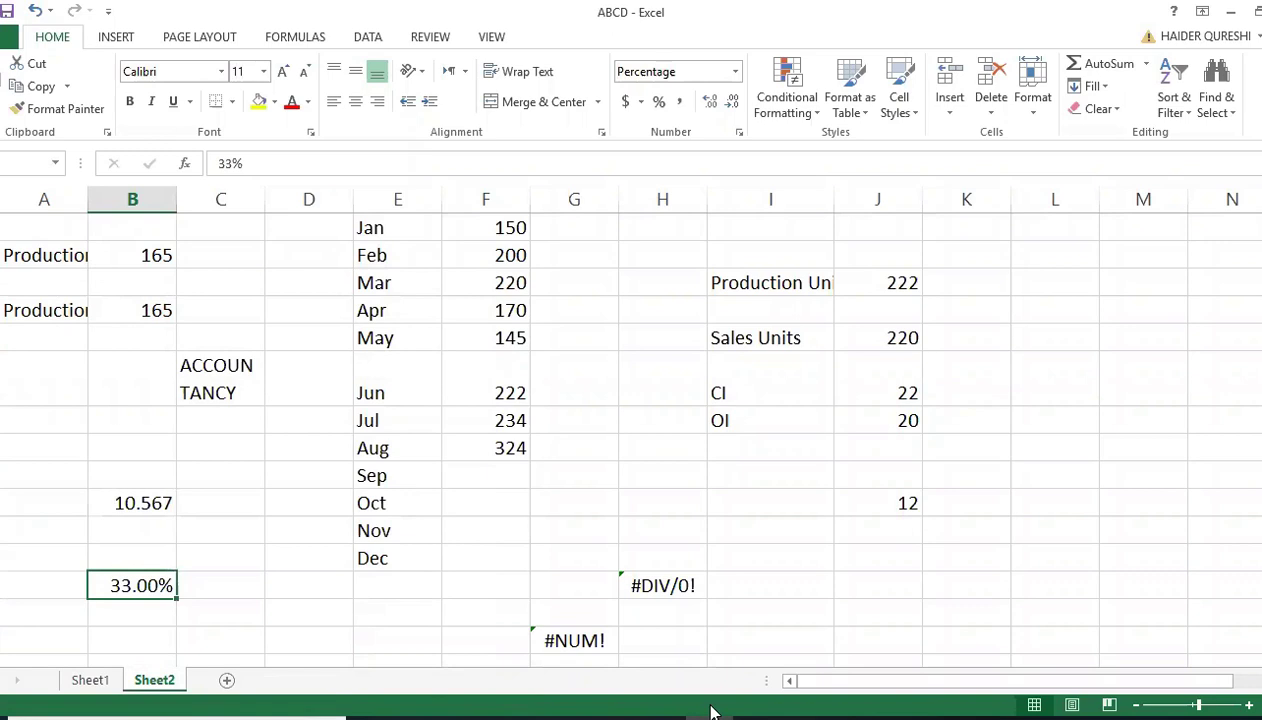
# Bring MA1 Kaplan Kit.pdf to the front and scroll to question 171 on =ROUND(B3,0)
pyautogui.moveTo(712, 710)
pyautogui.click(740, 668)
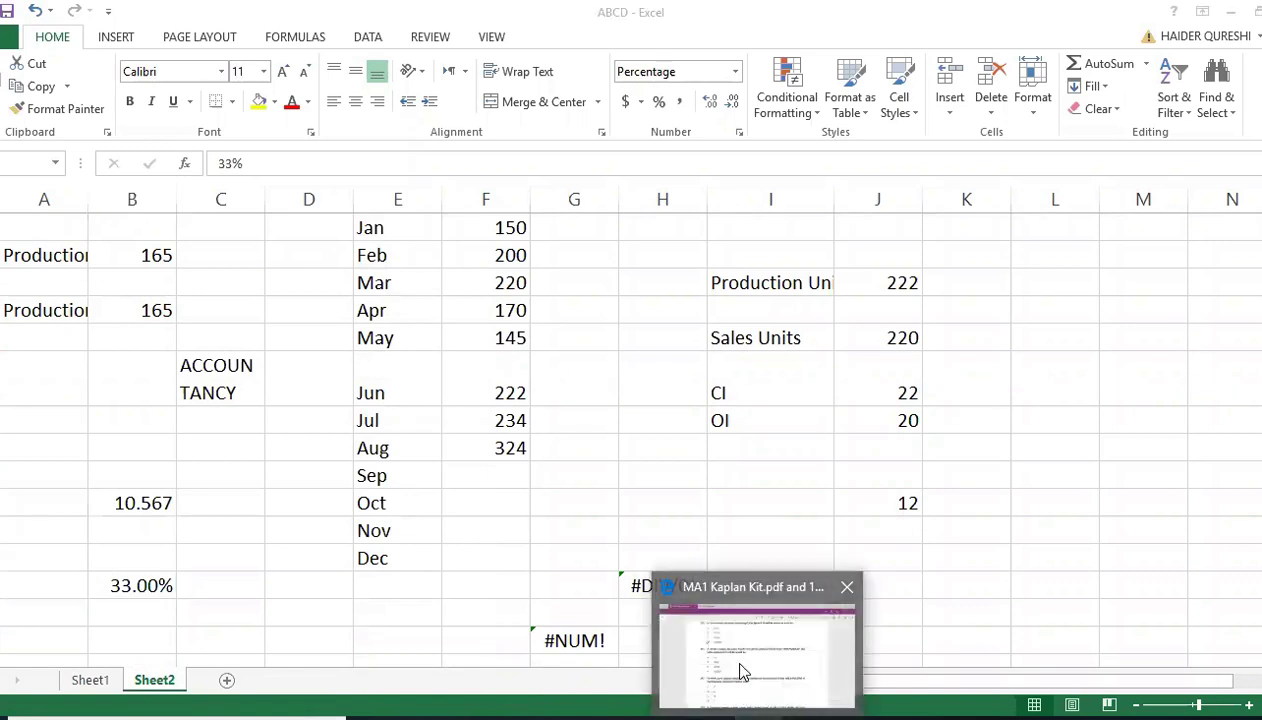
pyautogui.click(742, 672)
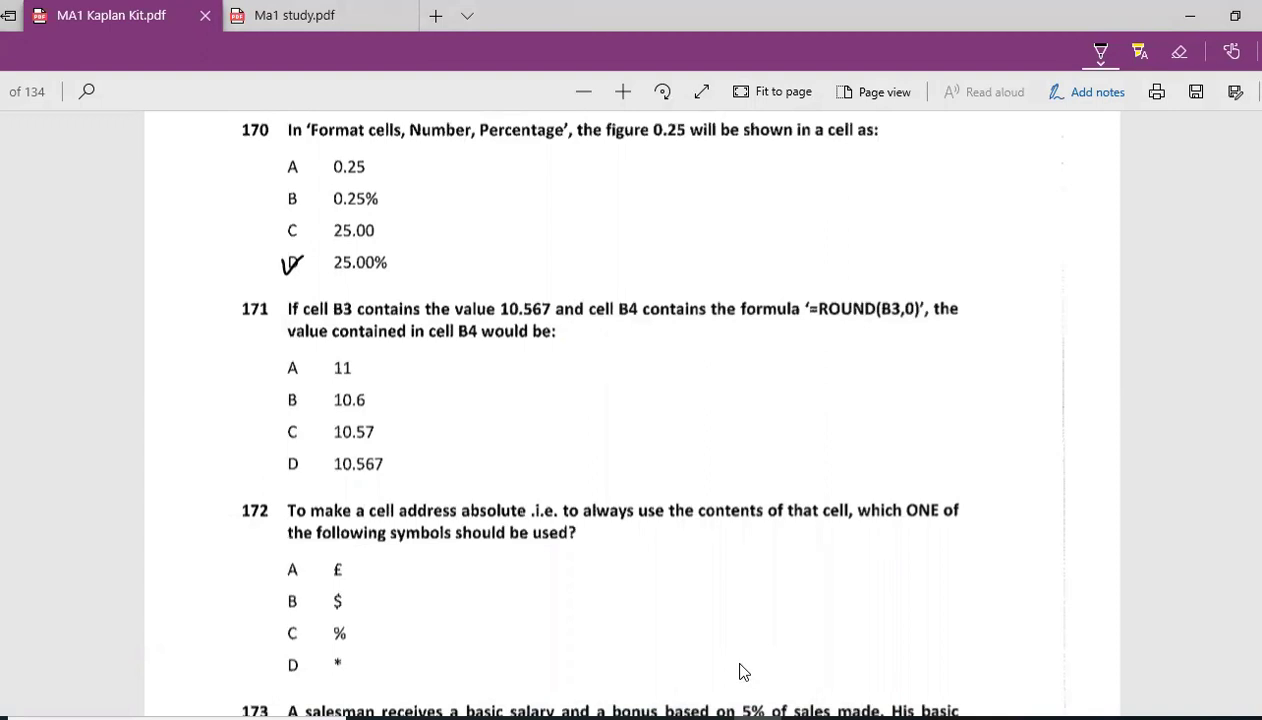
pyautogui.scroll(-1, 742, 672)
pyautogui.scroll(-1, 742, 672)
pyautogui.scroll(-1, 742, 672)
pyautogui.scroll(-1, 742, 672)
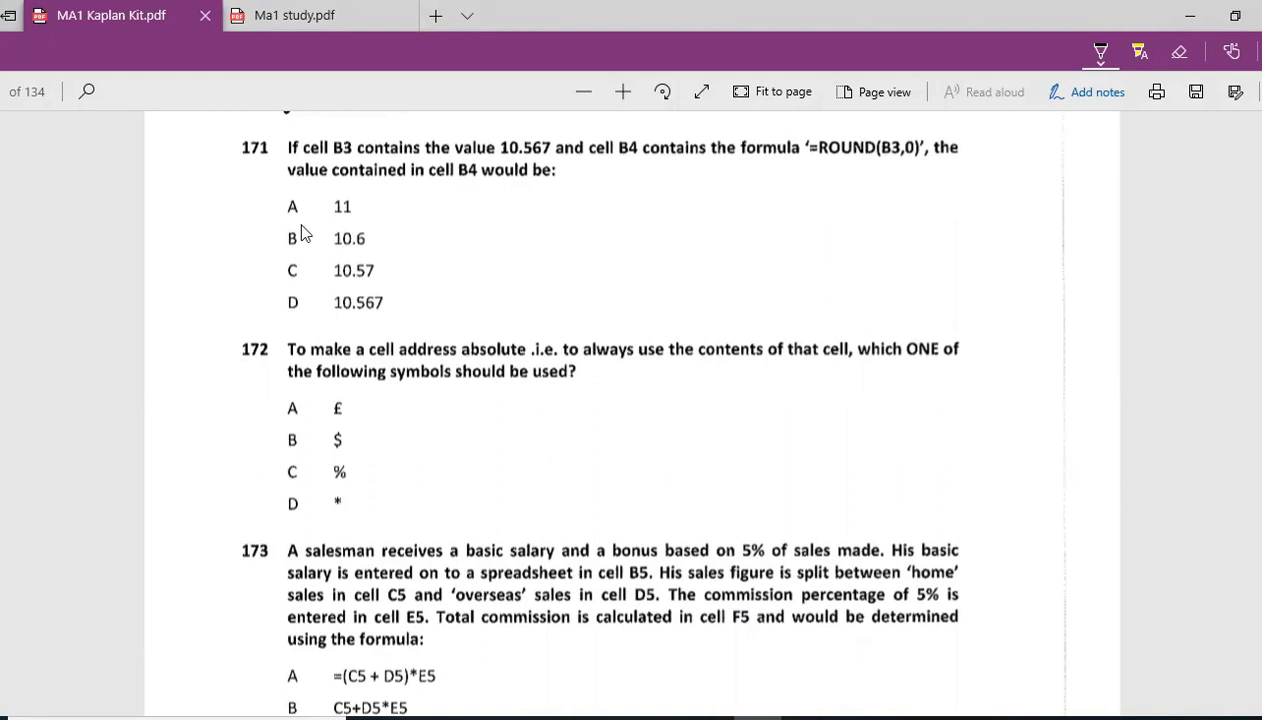
# Draw ticks beside answer A for question 171 and answer B, $, for question 172
pyautogui.moveTo(277, 204); pyautogui.dragTo(294, 195)
pyautogui.scroll(-3, 548, 165)
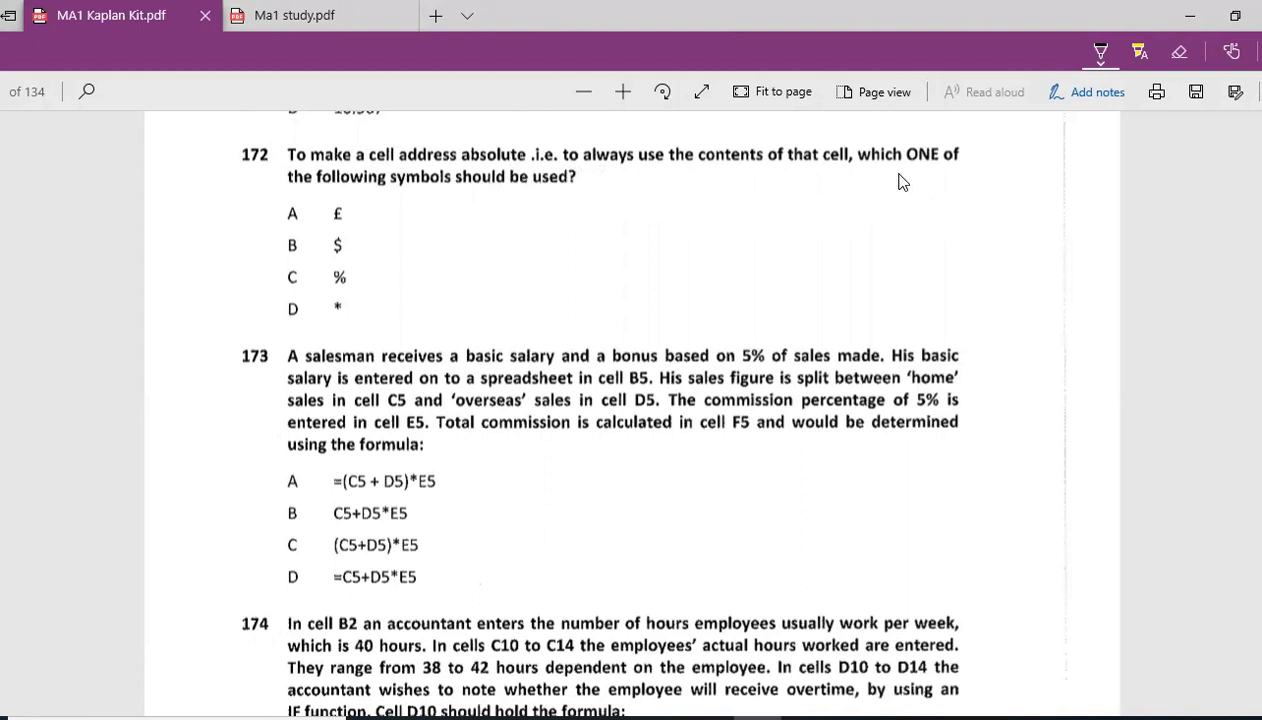
pyautogui.moveTo(279, 243); pyautogui.dragTo(298, 233)
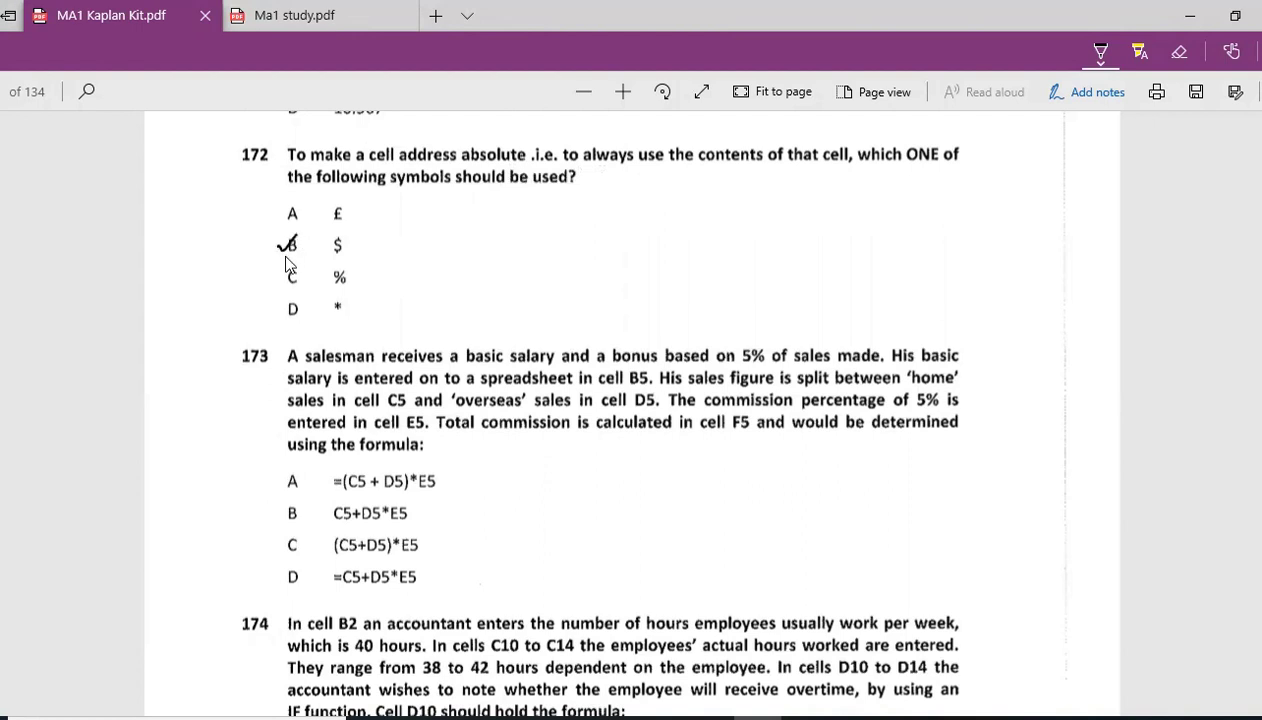